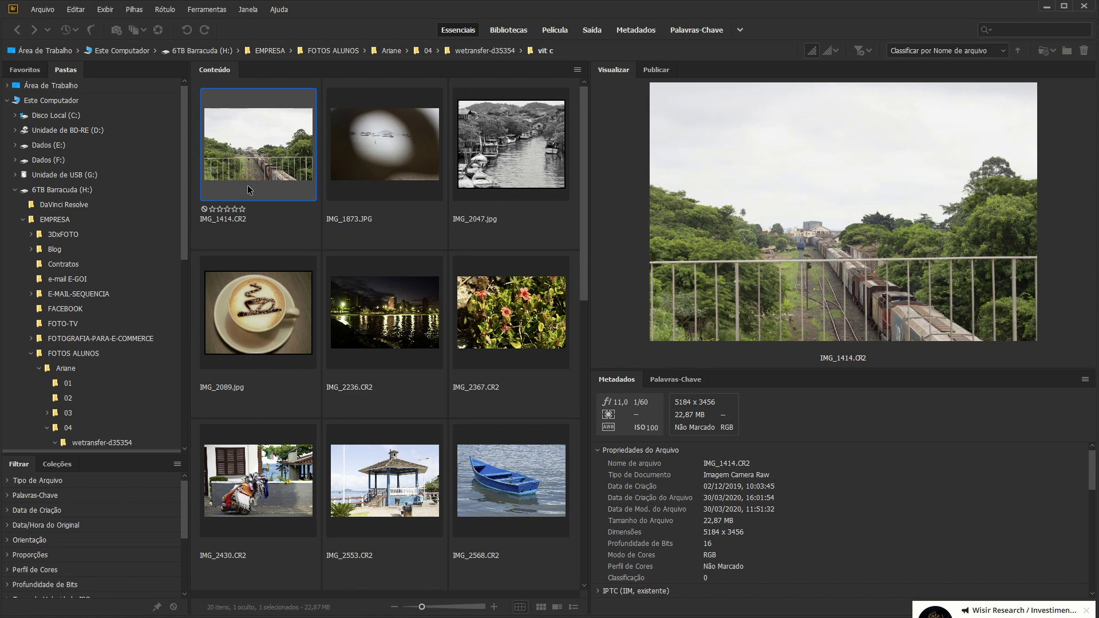
- Preview IMG_1414.CR2 at full-screen size and return to the photo browser
click(388, 175)
click(247, 159)
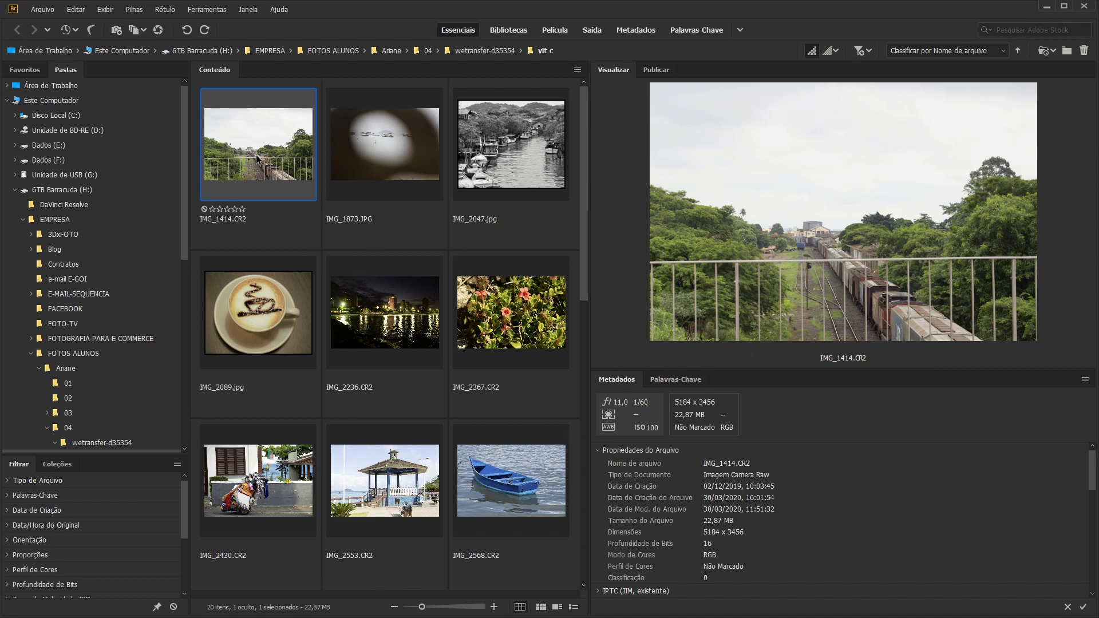
key(space)
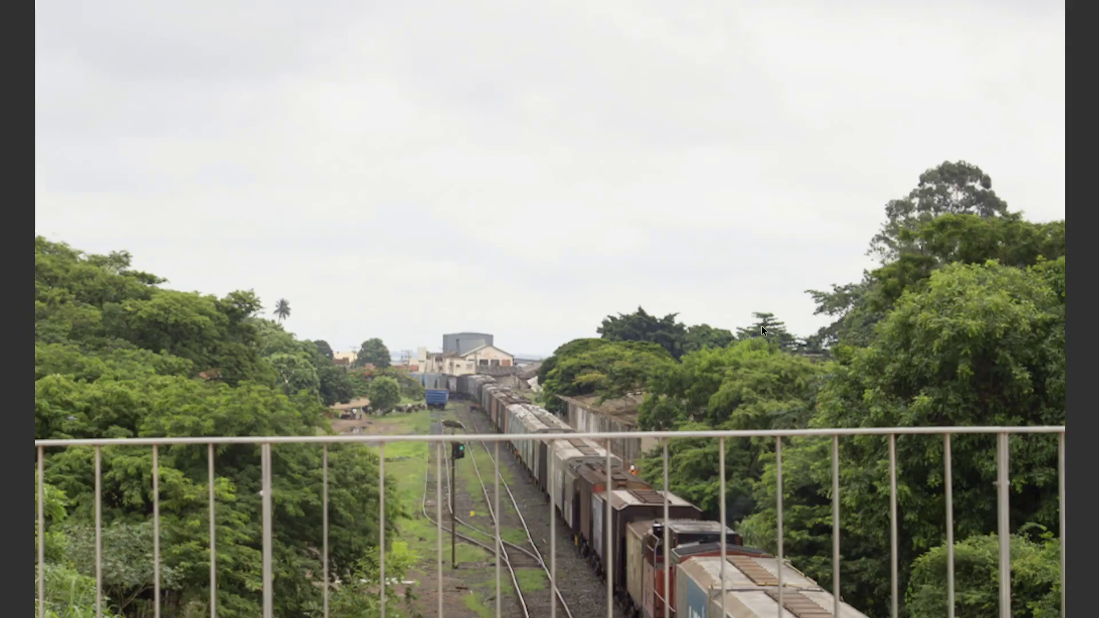
key(space)
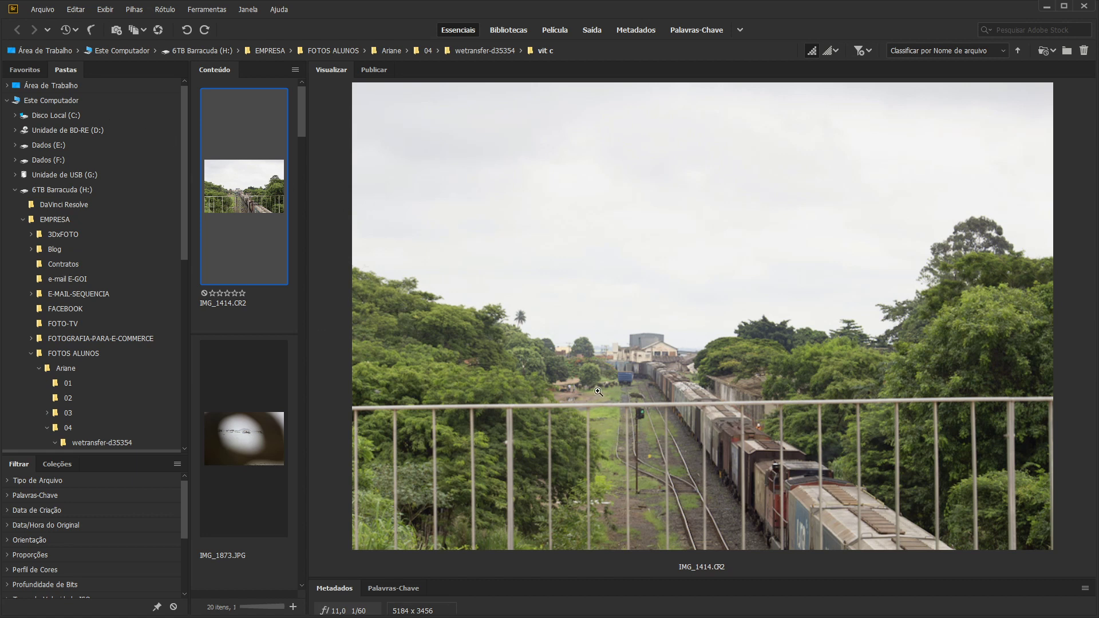
- Open IMG_1414.CR2 in Camera Raw with a full-frame crop and set Highlights to -100
key(Return)
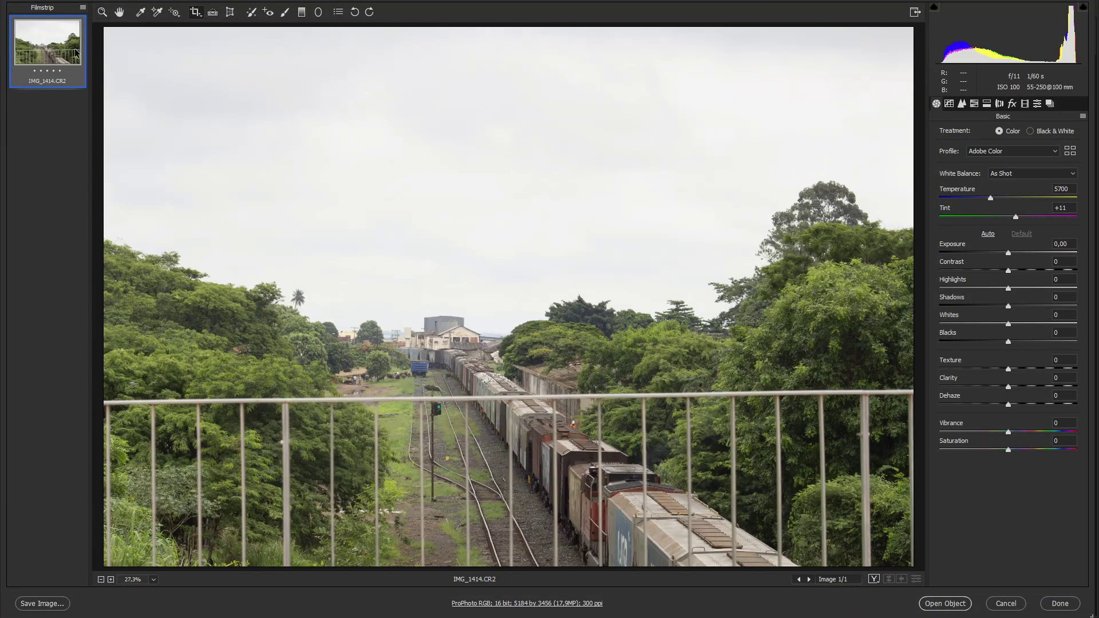
drag(104, 28, 967, 589)
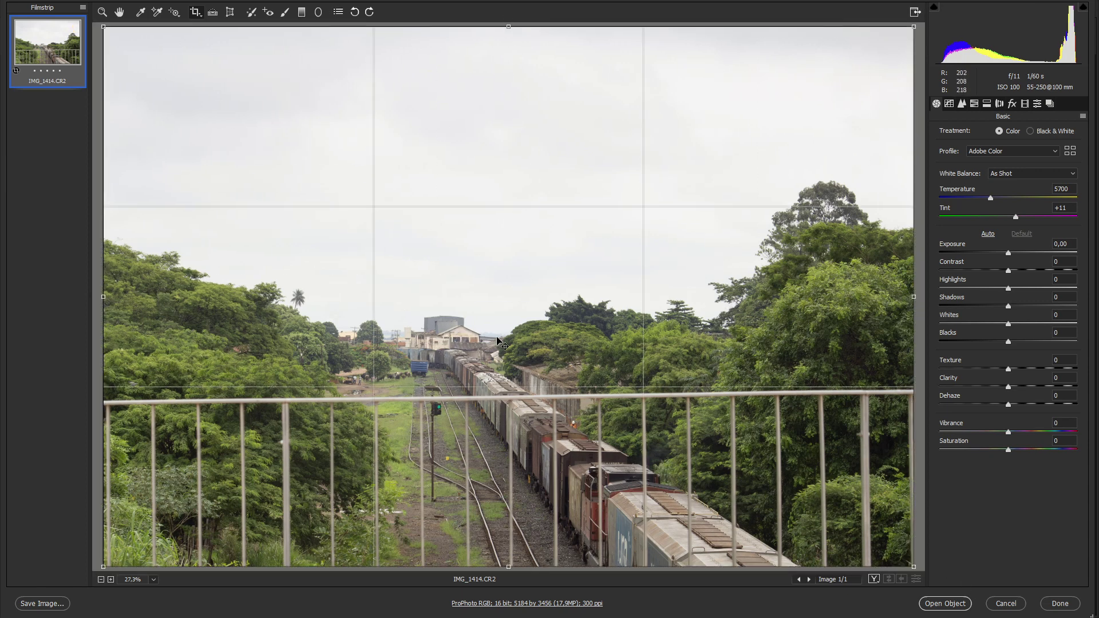
mouse_move(515, 570)
mouse_down()
mouse_move(516, 522)
mouse_move(517, 589)
mouse_up()
drag(988, 289, 922, 301)
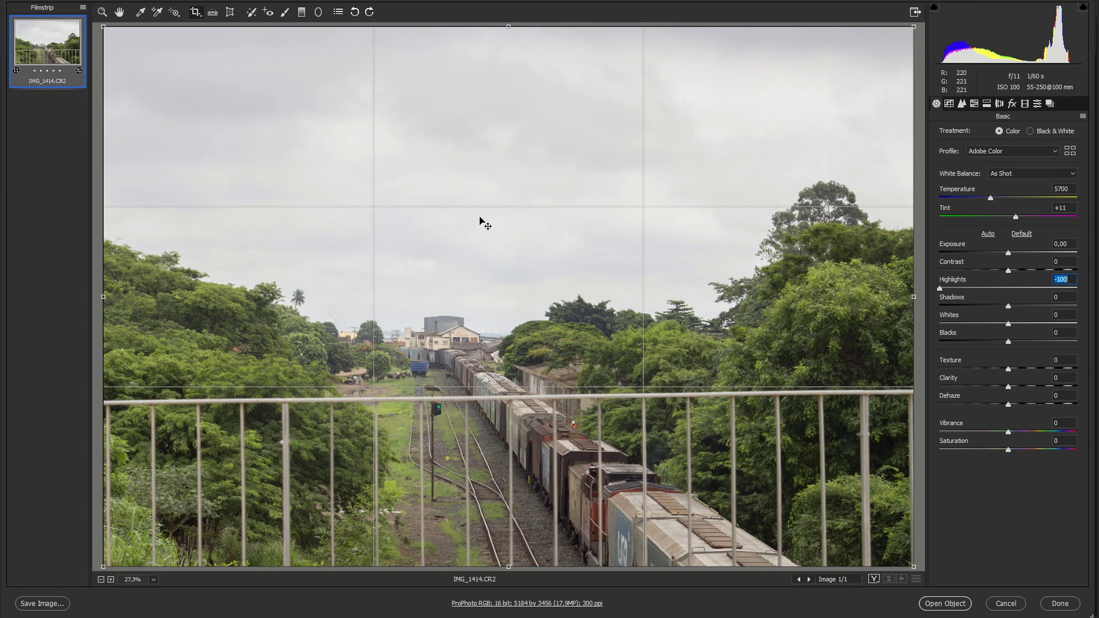
- Try cropping away the upper third of the sky, restore the full frame and discard the Camera Raw edits
drag(509, 30, 500, 212)
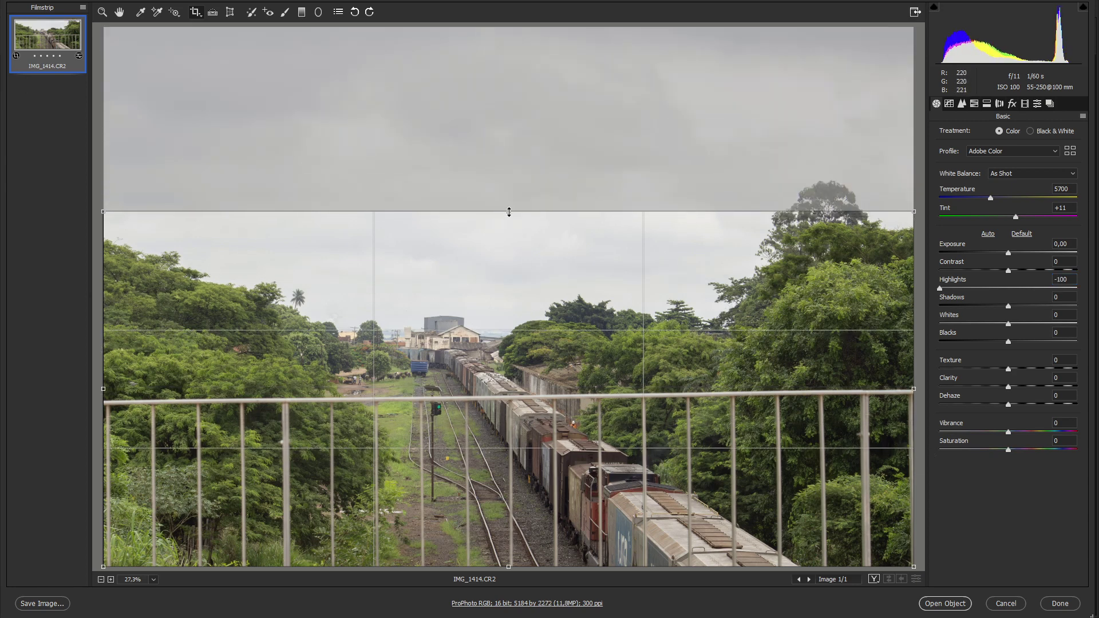
drag(510, 212, 508, 27)
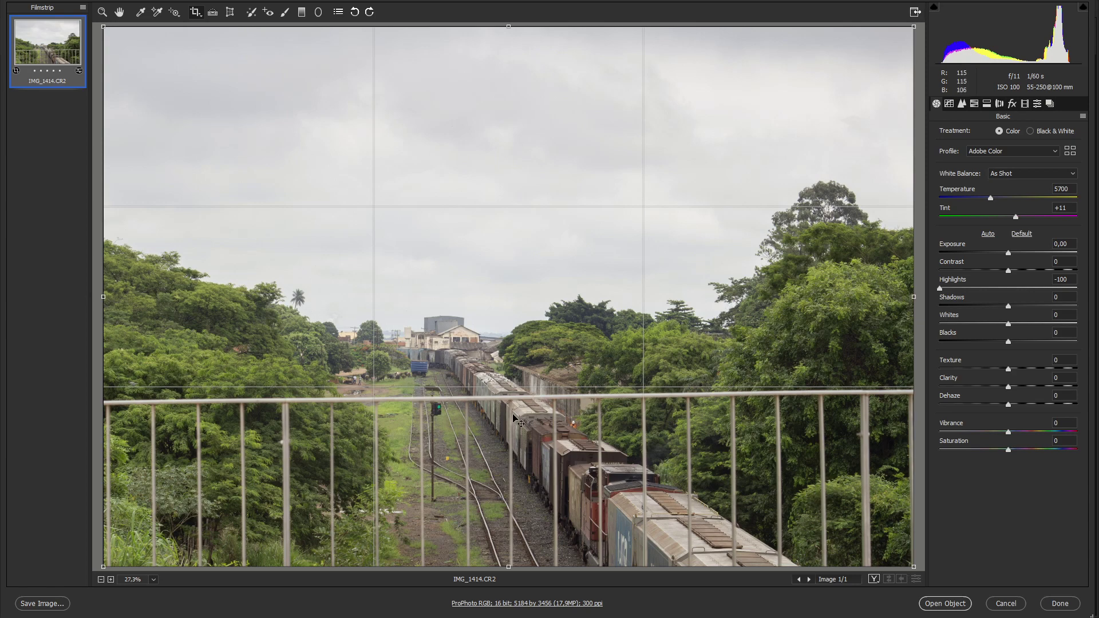
click(1006, 604)
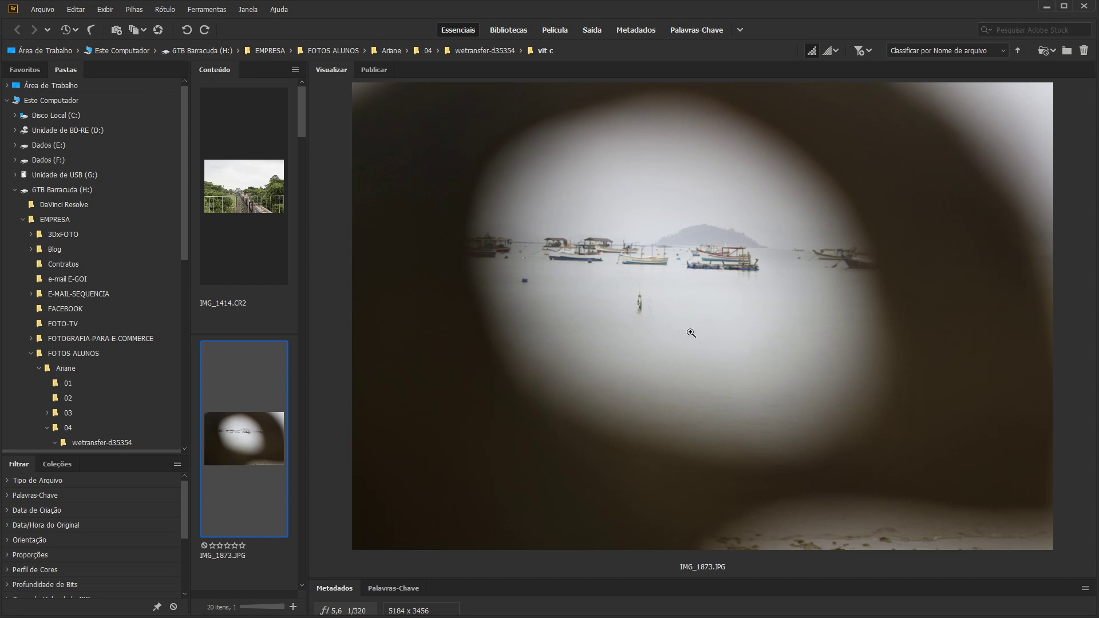
- Try to open IMG_1873.JPG in Photoshop, return to Bridge and examine the photo's camera metadata
key(ctrl+o)
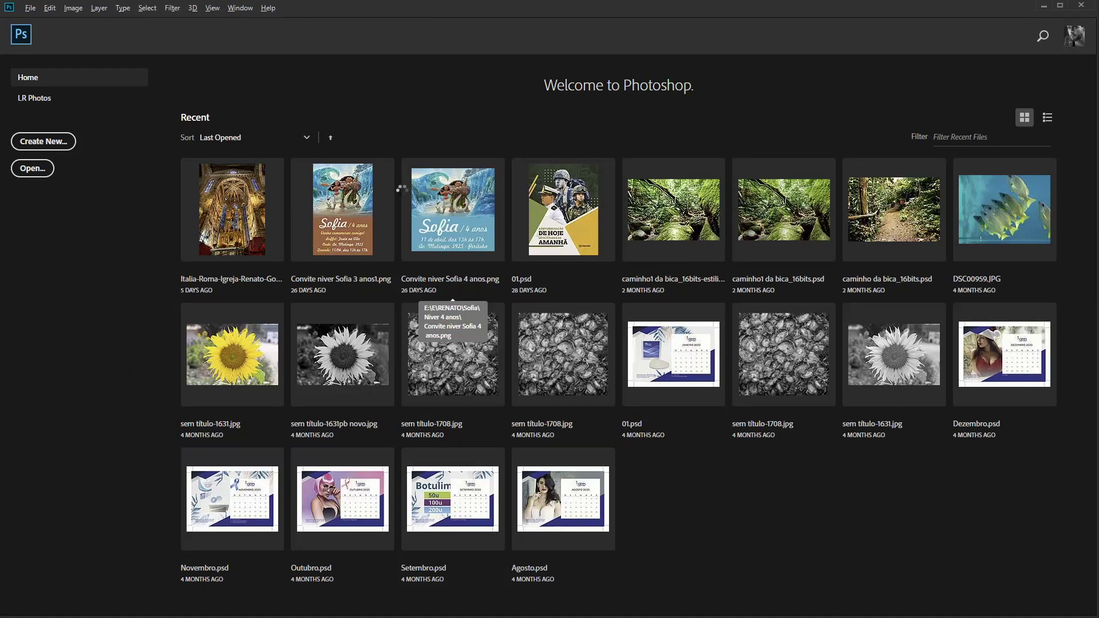
click(641, 271)
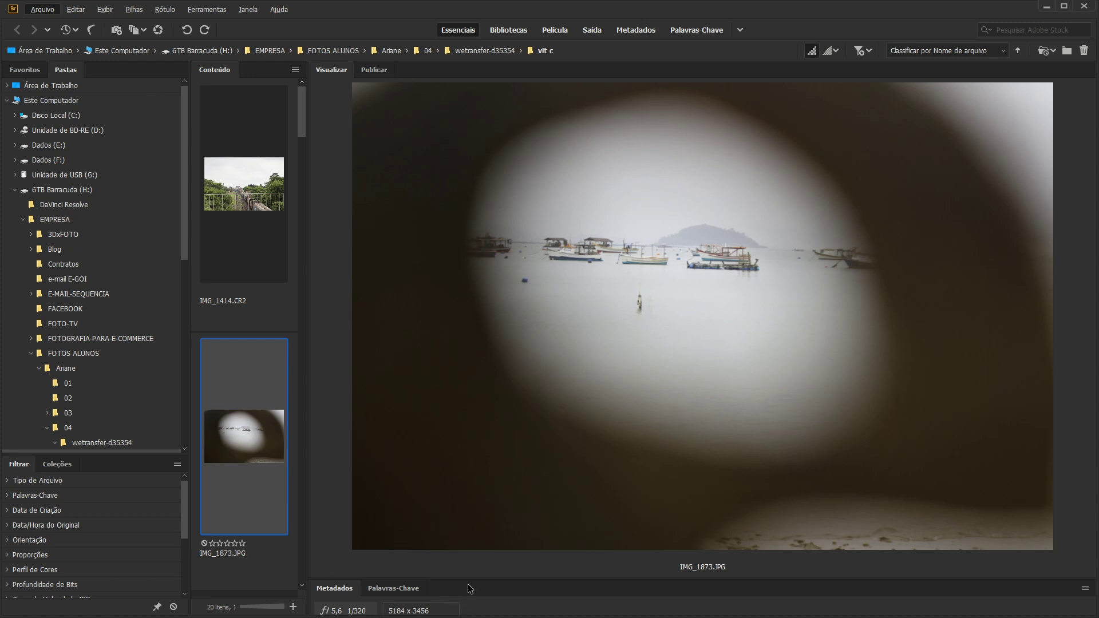
drag(467, 578, 467, 199)
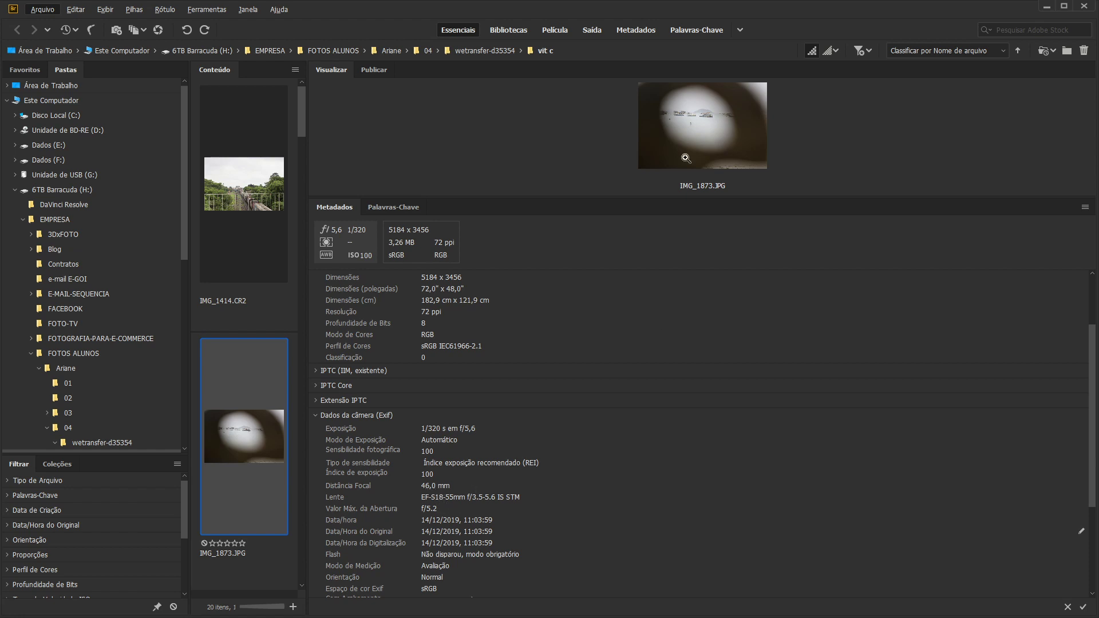
drag(652, 201, 642, 595)
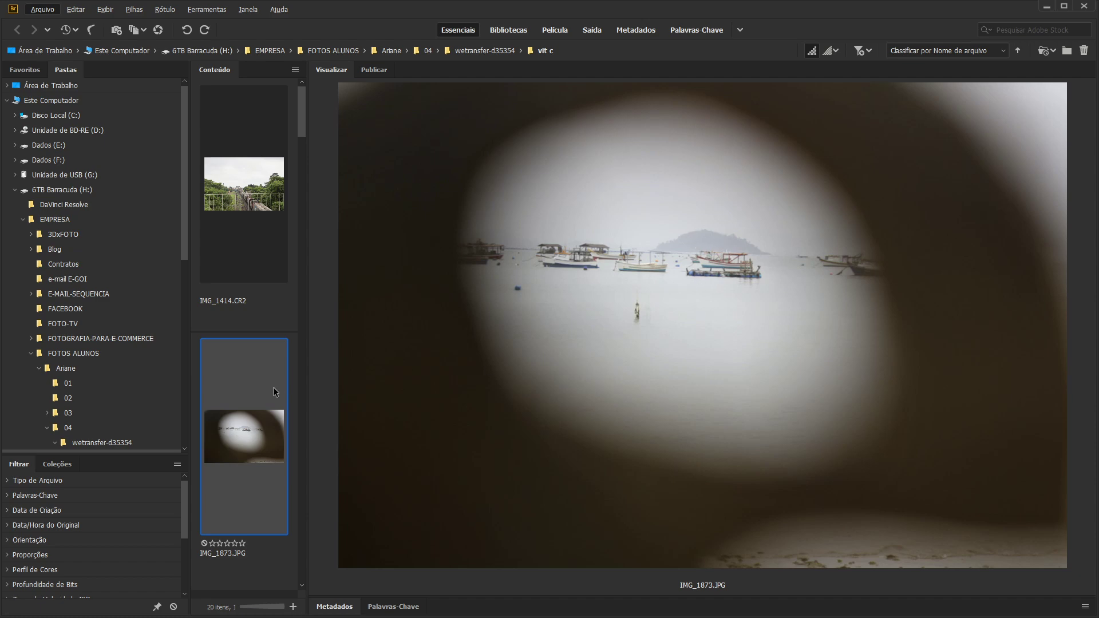
- Preview IMG_2047.jpg, and view IMG_2089.jpg along with its camera metadata
scroll(265, 264, down, 2)
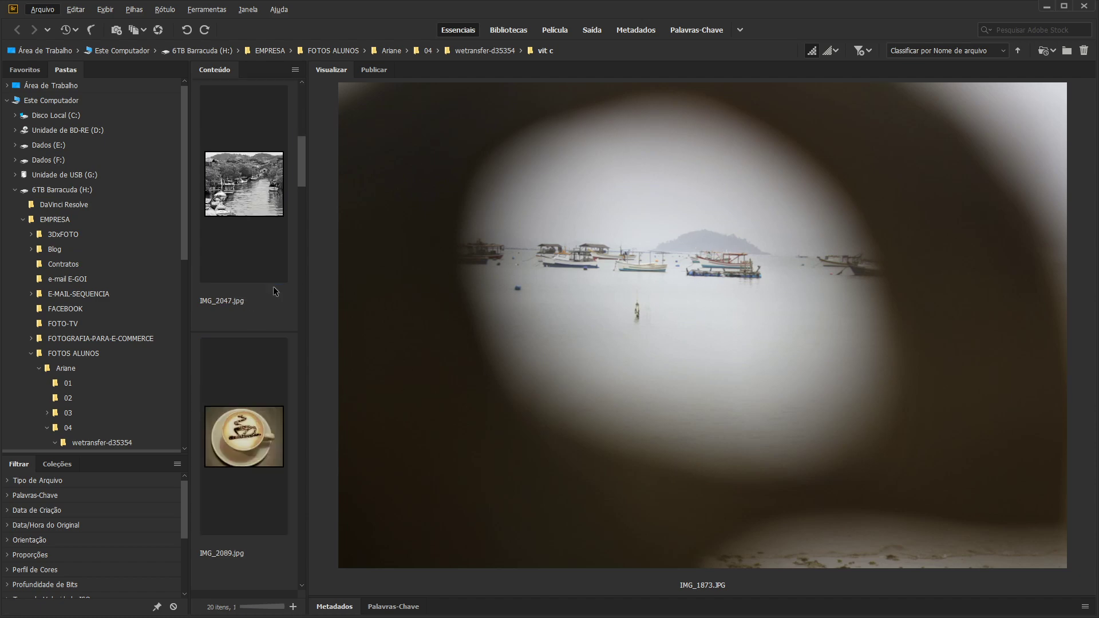
click(255, 399)
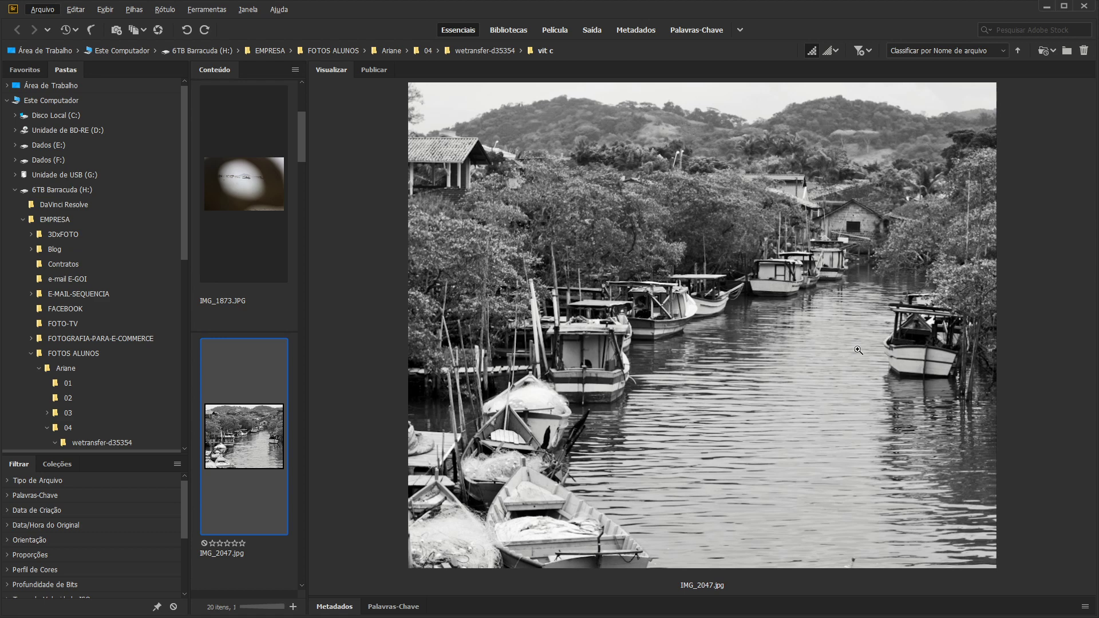
scroll(259, 413, down, 2)
click(264, 439)
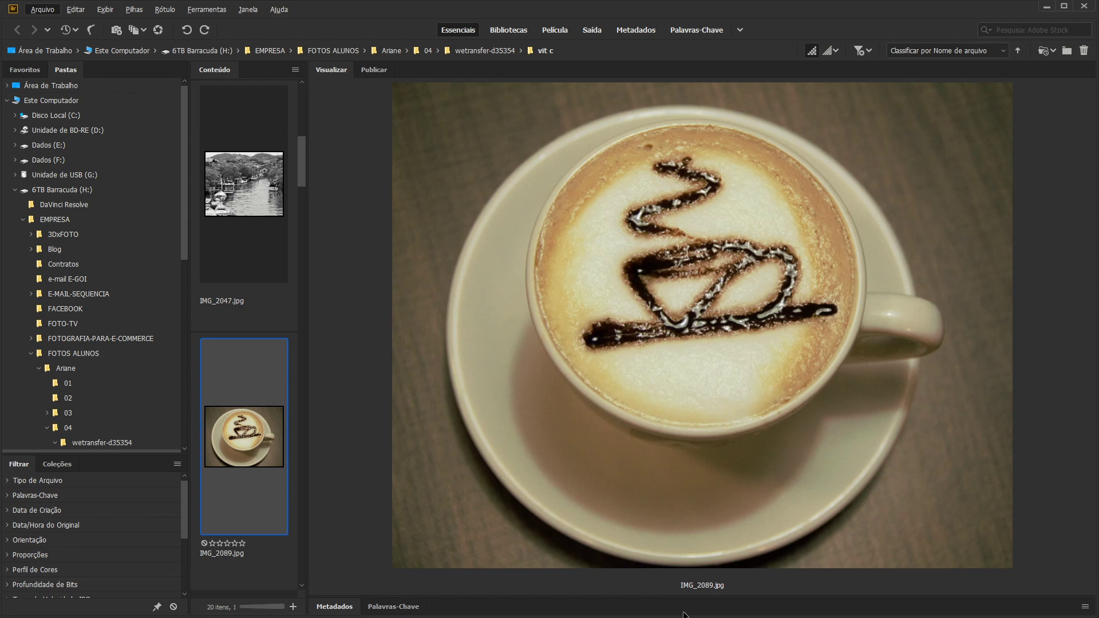
drag(683, 596, 752, 178)
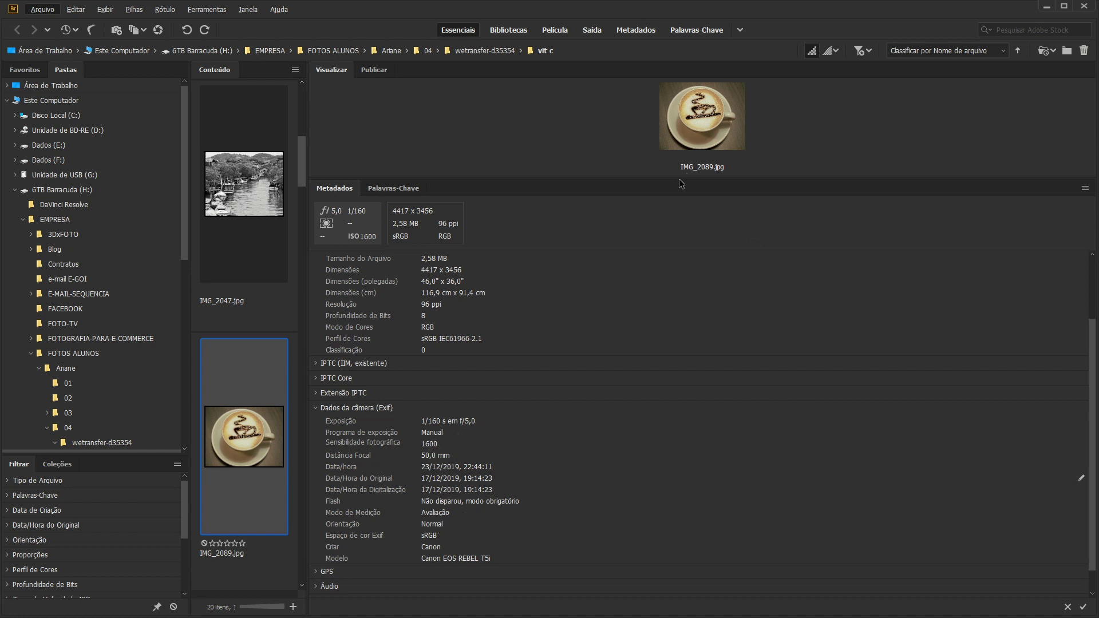
drag(679, 177, 661, 614)
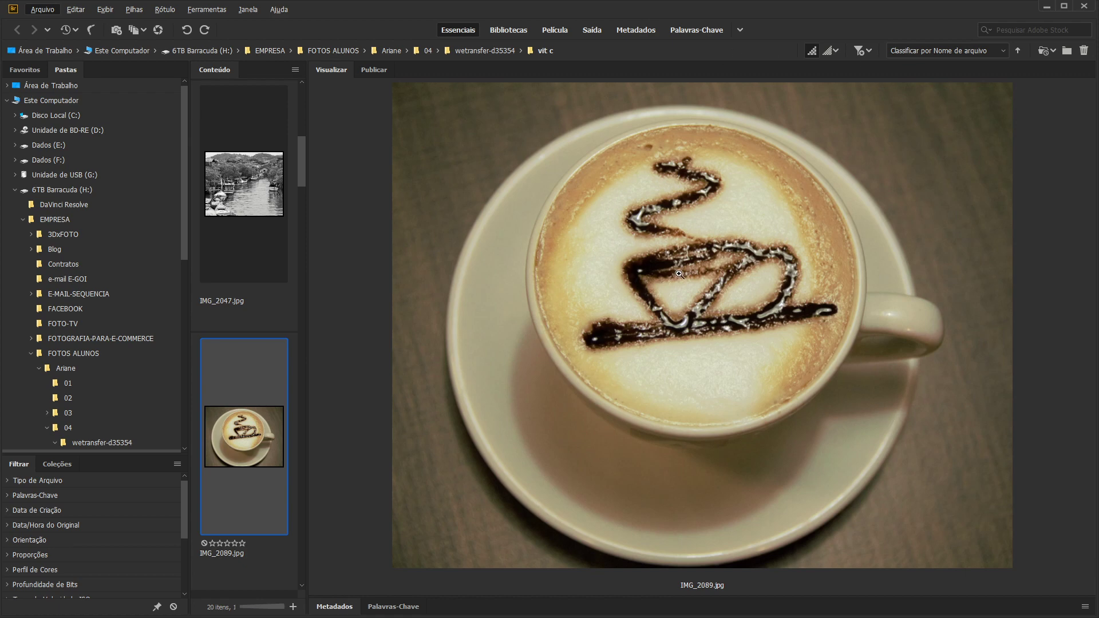
- Preview IMG_2236.CR2 and examine the lit building's sharpness at 100% with the loupe
drag(303, 167, 303, 195)
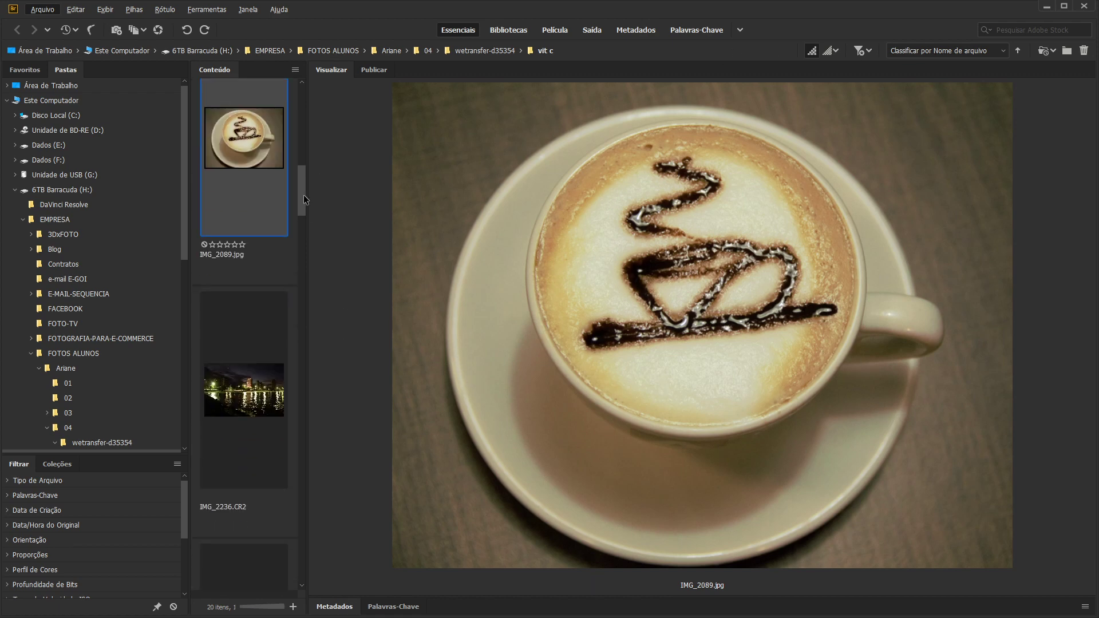
click(256, 251)
click(755, 289)
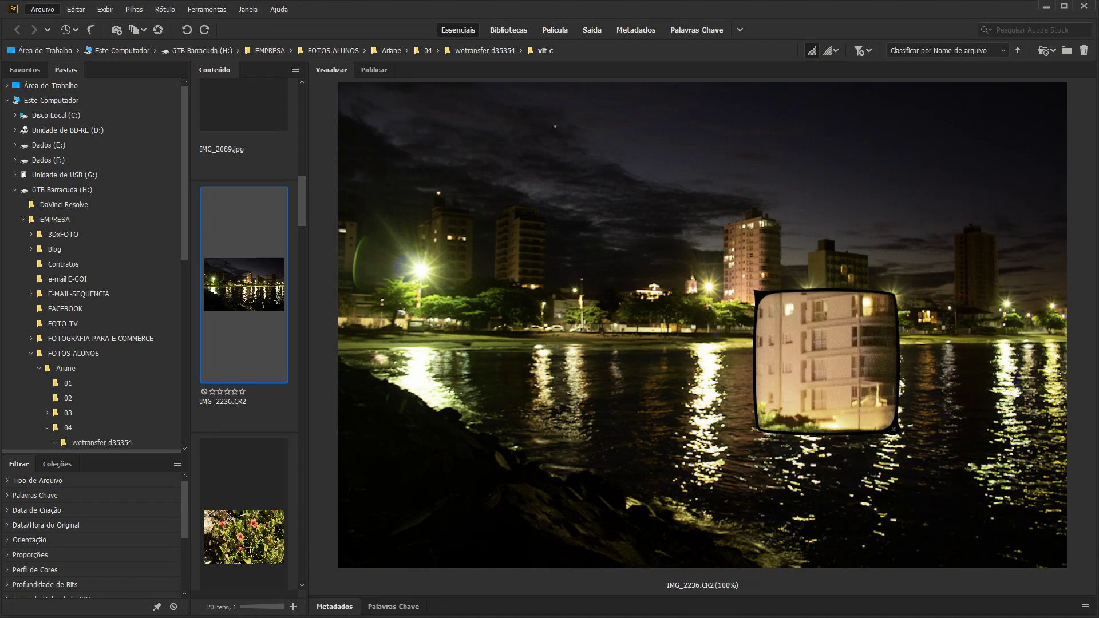
drag(759, 289, 774, 265)
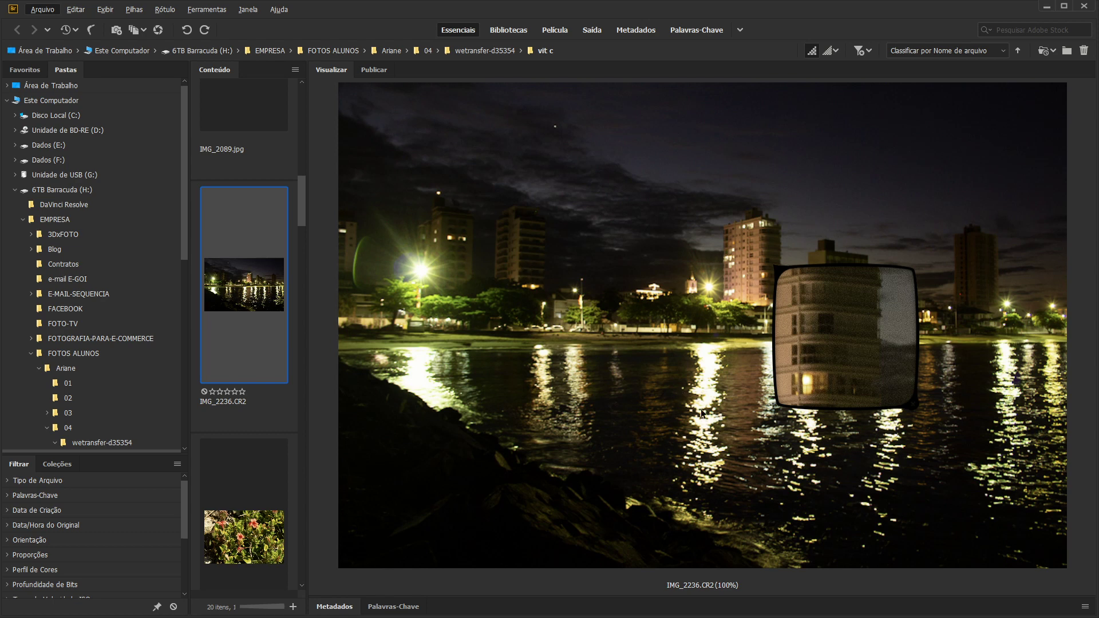
click(773, 283)
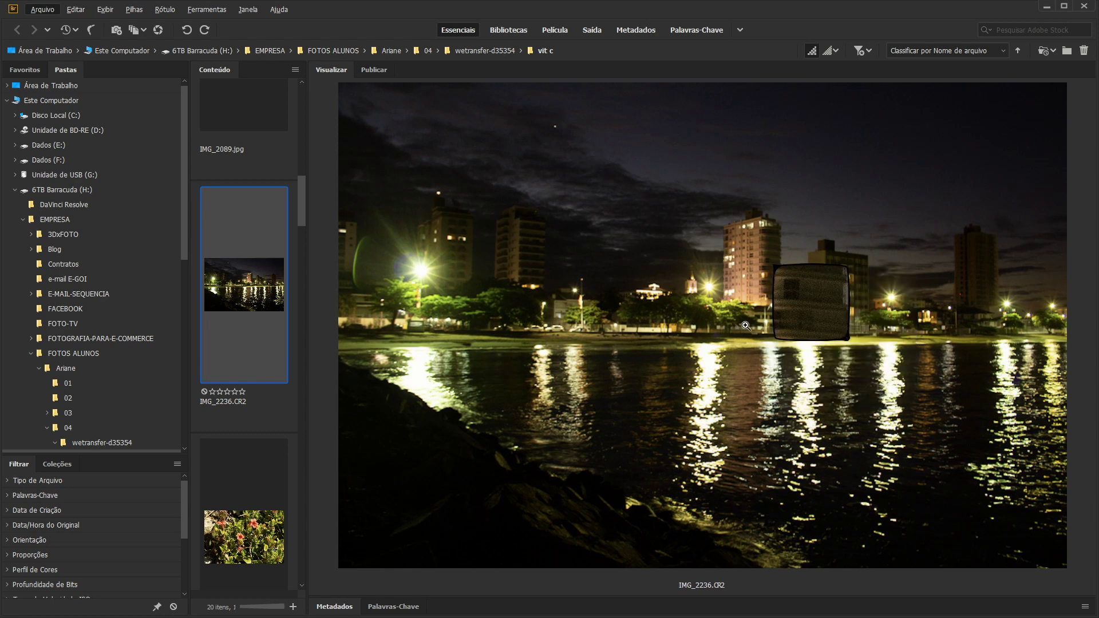
- Examine the exposure and lens metadata of IMG_2236.CR2 and restore the large preview
double_click(716, 601)
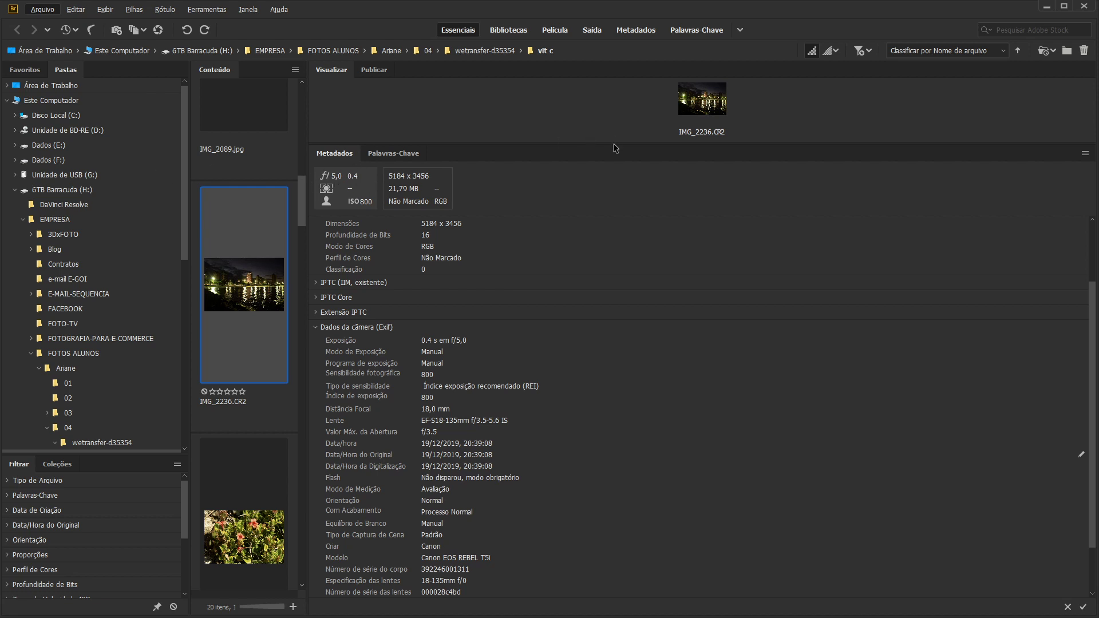
drag(615, 143, 619, 170)
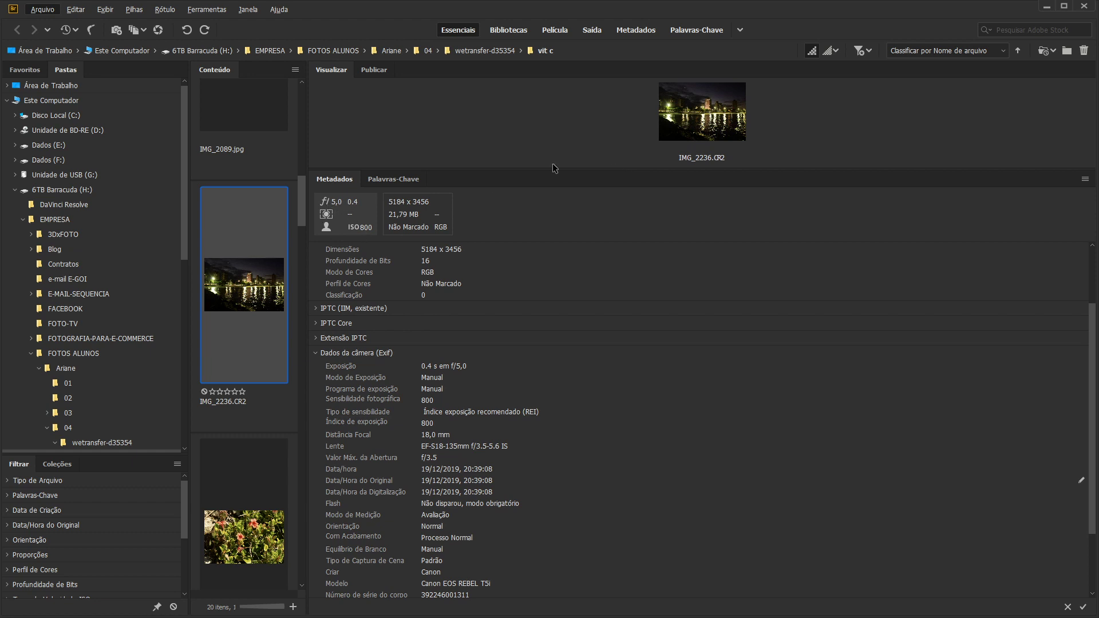
drag(585, 169, 583, 171)
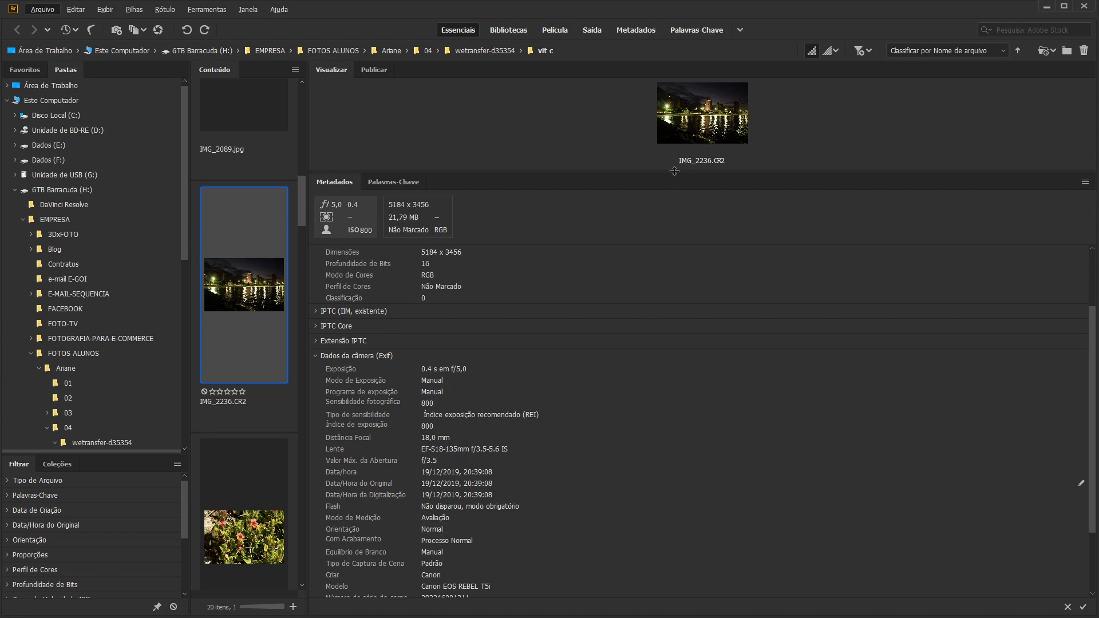
drag(674, 172, 715, 595)
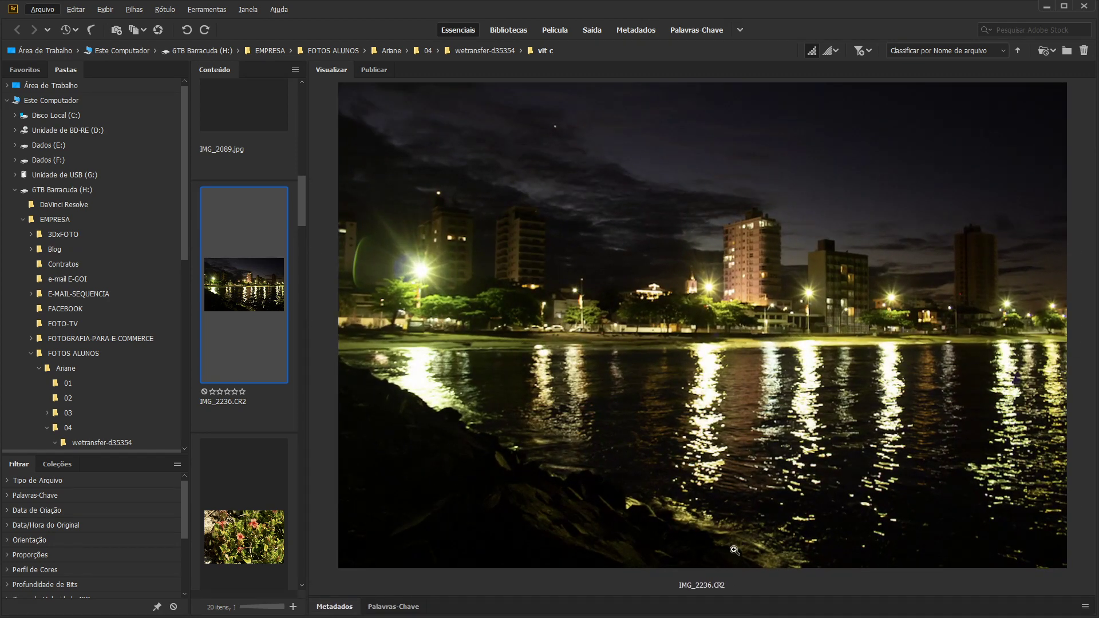
- Inspect the buildings, shoreline rocks and street lights of IMG_2236.CR2 for noise and sharpness with the 100% loupe, and close it
click(763, 256)
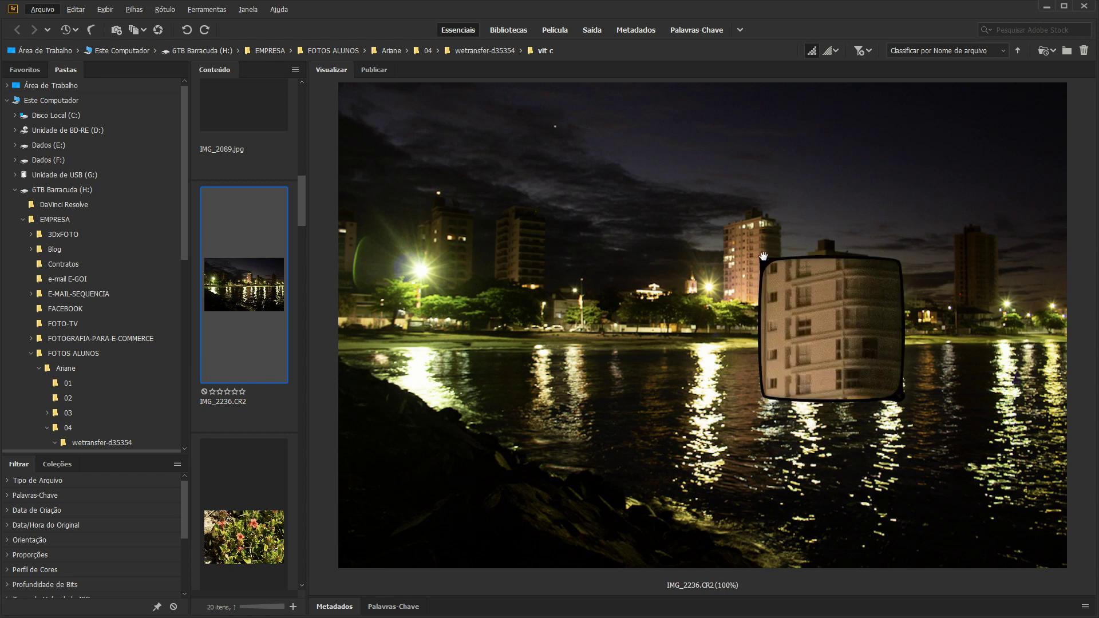
drag(763, 256, 778, 244)
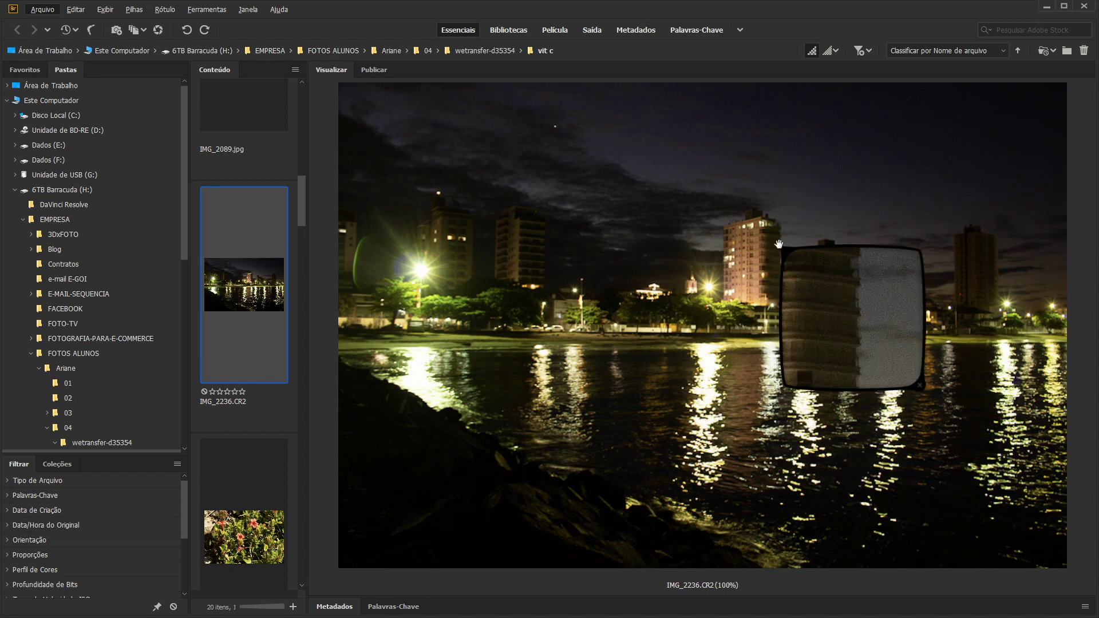
click(521, 233)
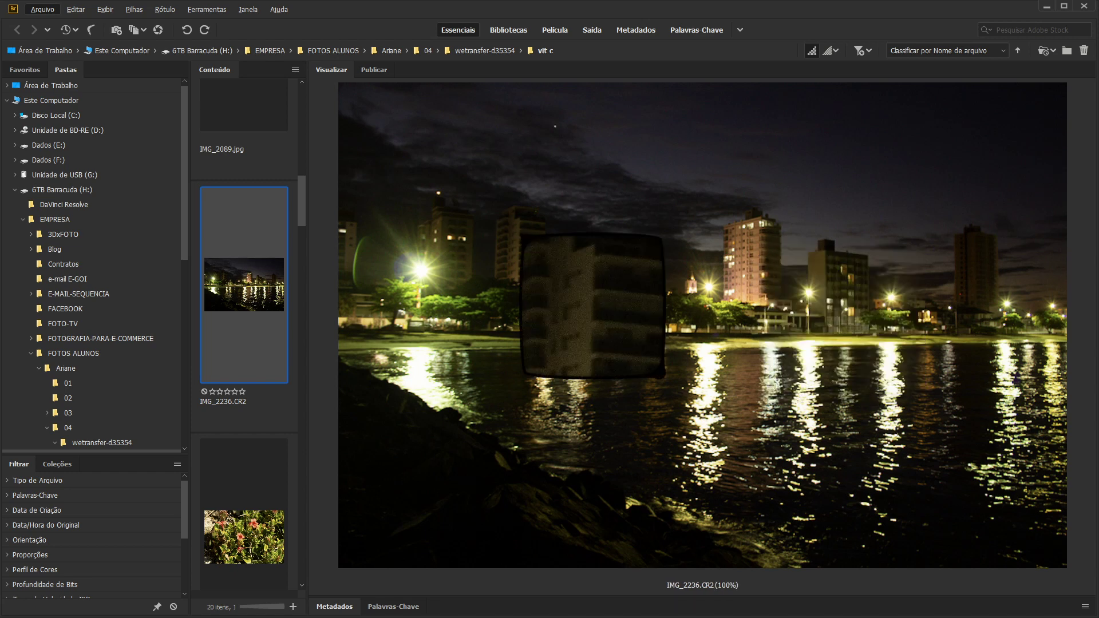
click(452, 248)
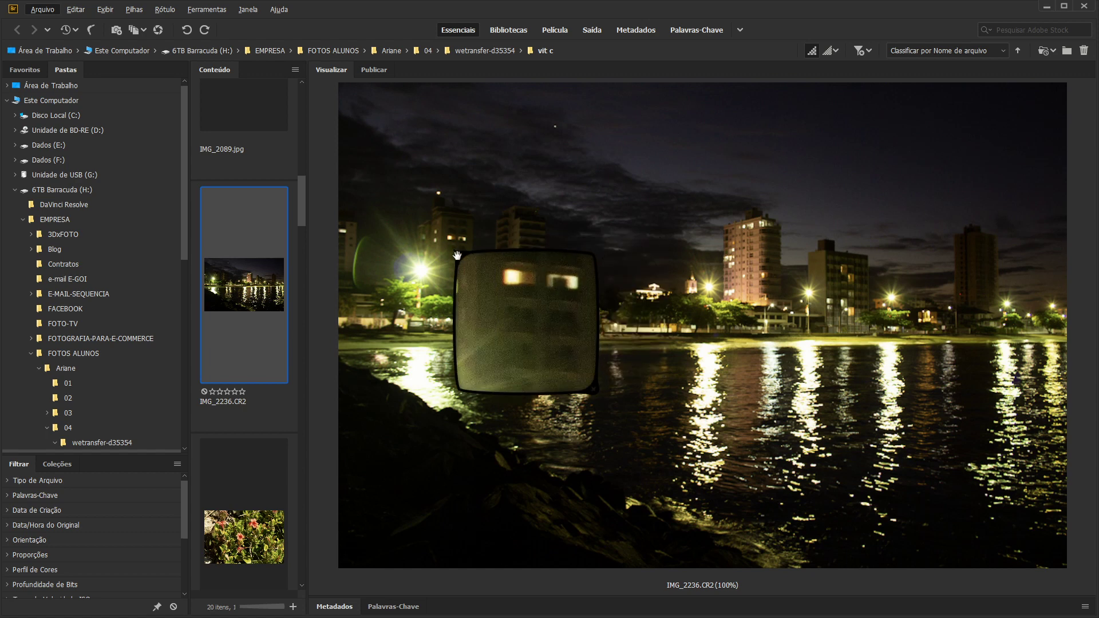
click(694, 513)
click(635, 505)
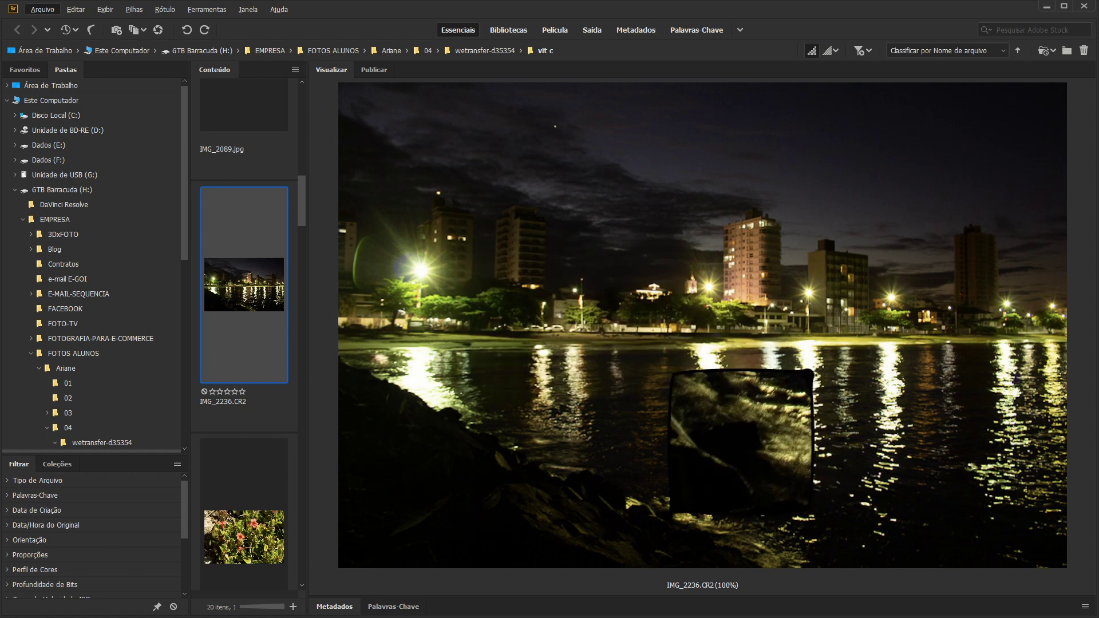
click(981, 294)
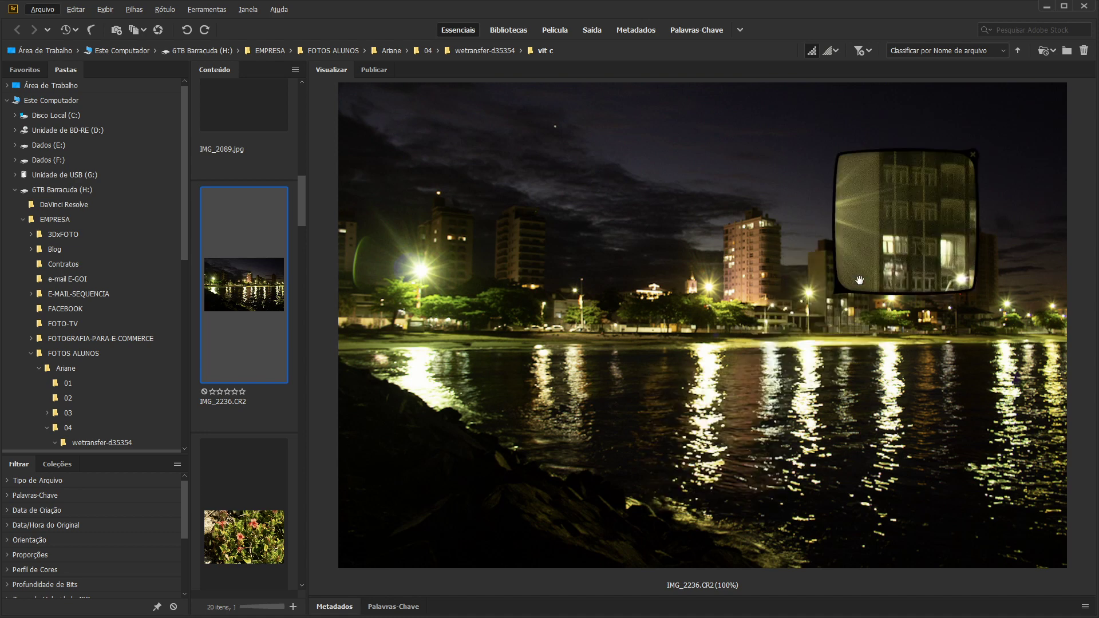
mouse_move(980, 295)
mouse_down()
mouse_move(942, 287)
mouse_move(980, 294)
mouse_up()
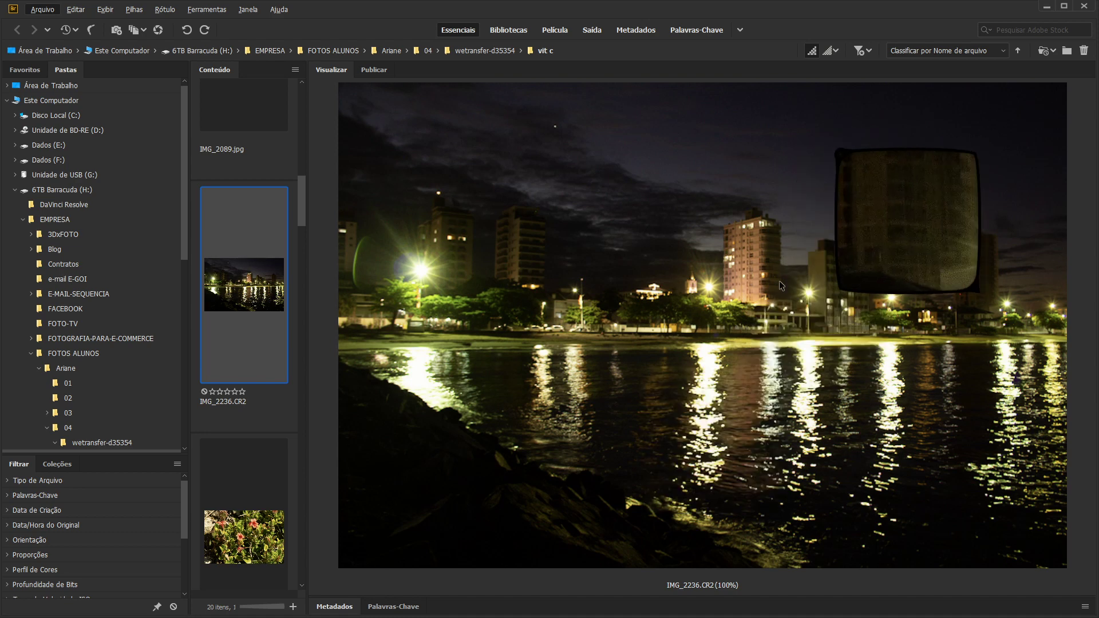
click(777, 280)
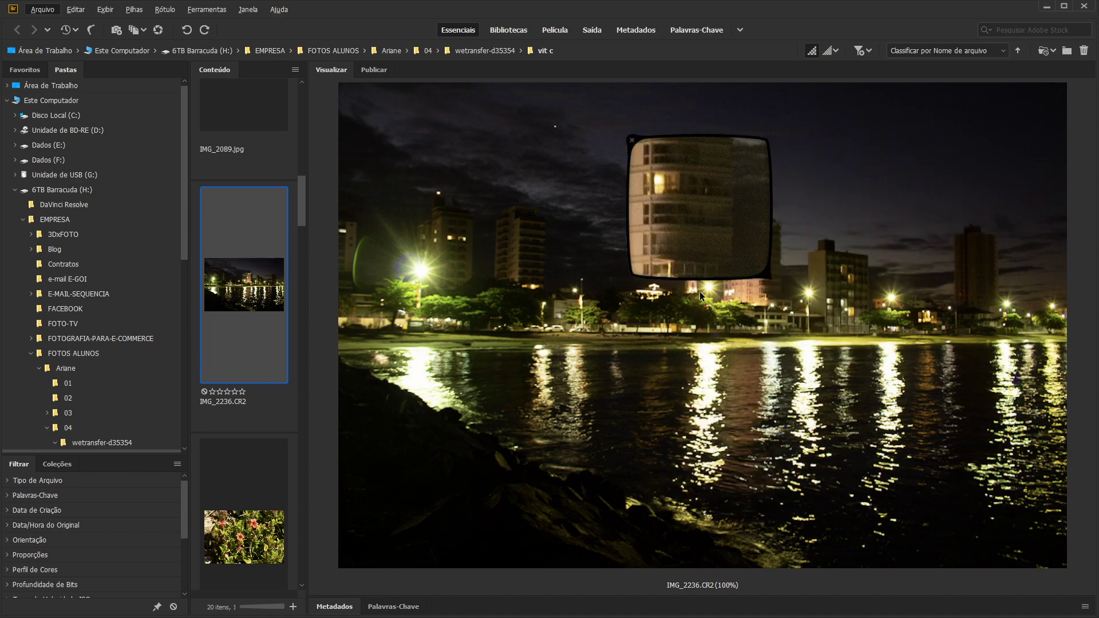
drag(863, 293, 774, 359)
click(714, 409)
click(713, 409)
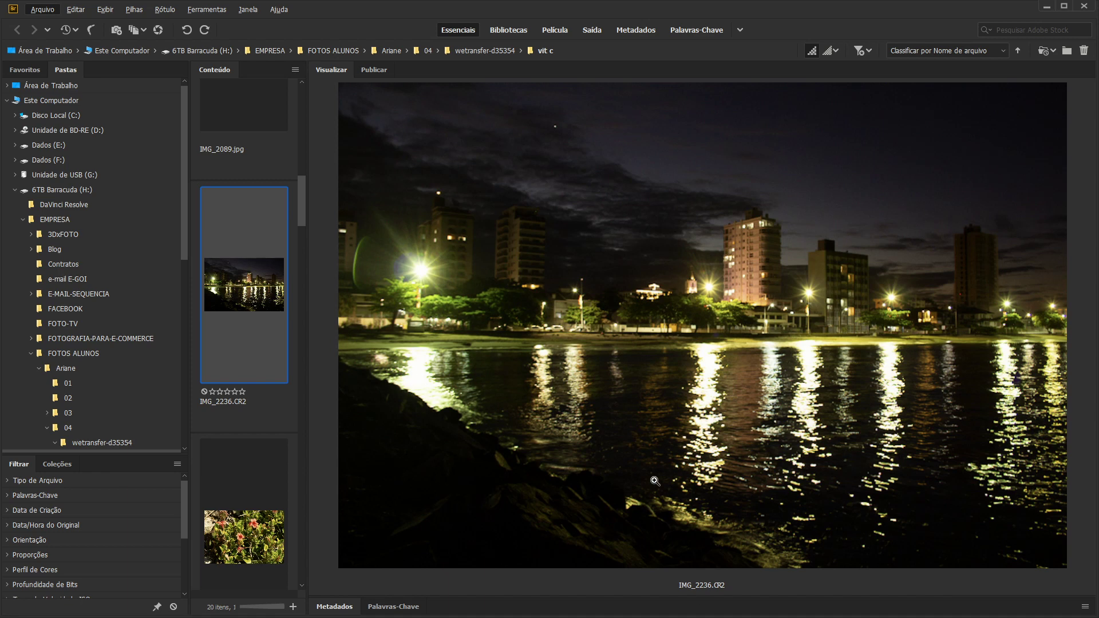
- Check the aperture, shutter speed and ISO of IMG_2236.CR2, and enlarge the preview again
double_click(576, 597)
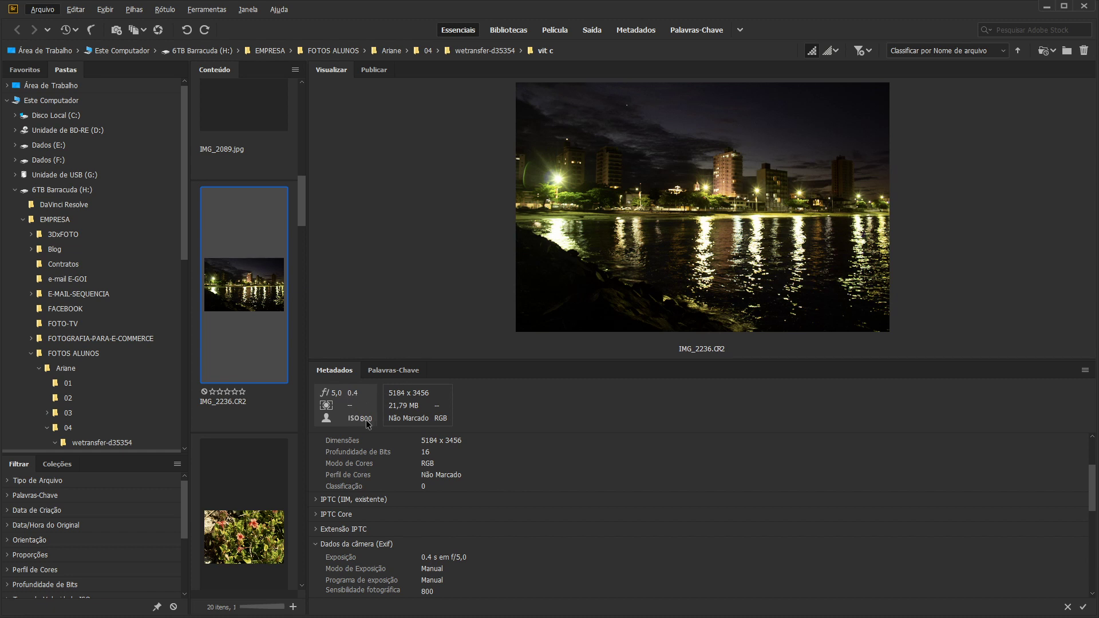
drag(641, 362, 636, 590)
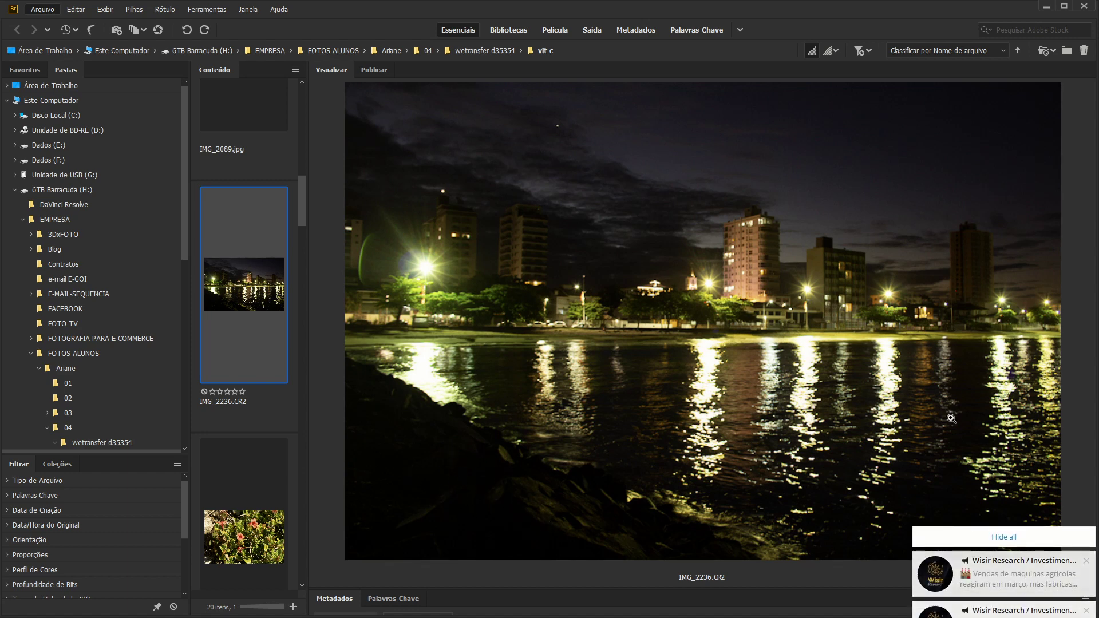
- Preview IMG_2367.CR2, inspect the central flower's petals and the leaves below with the 100% loupe, and close it
key(Down)
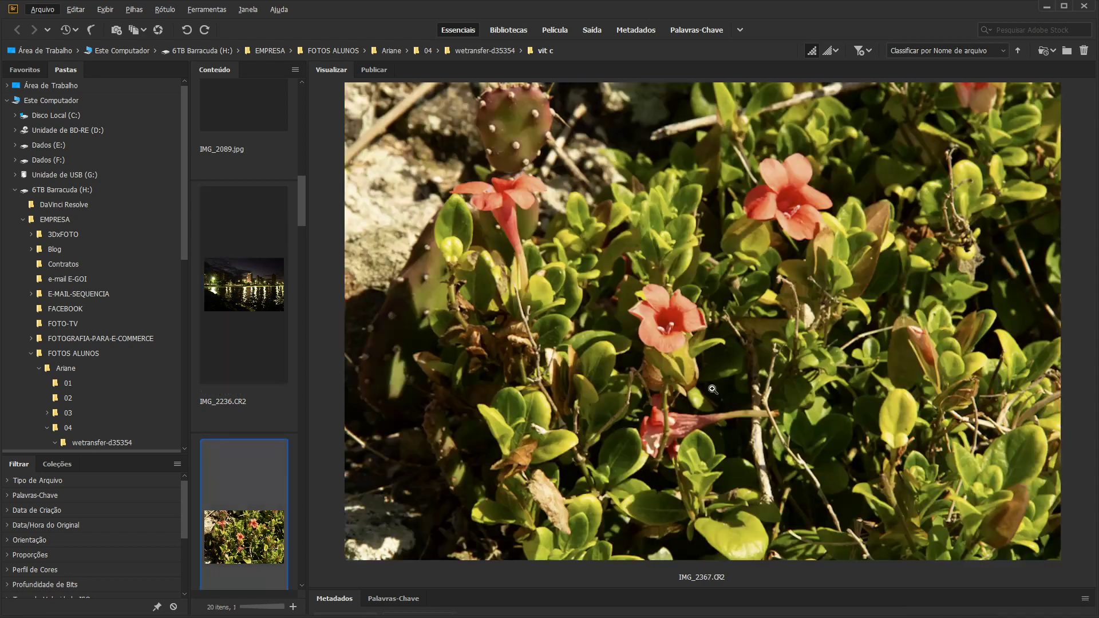
click(662, 336)
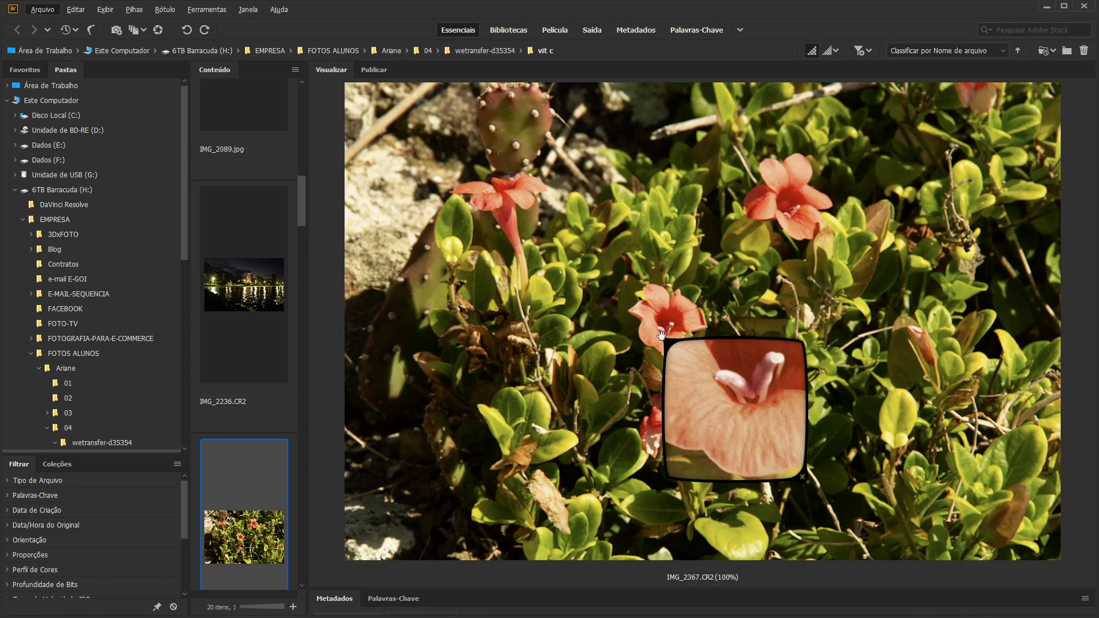
drag(663, 329, 640, 313)
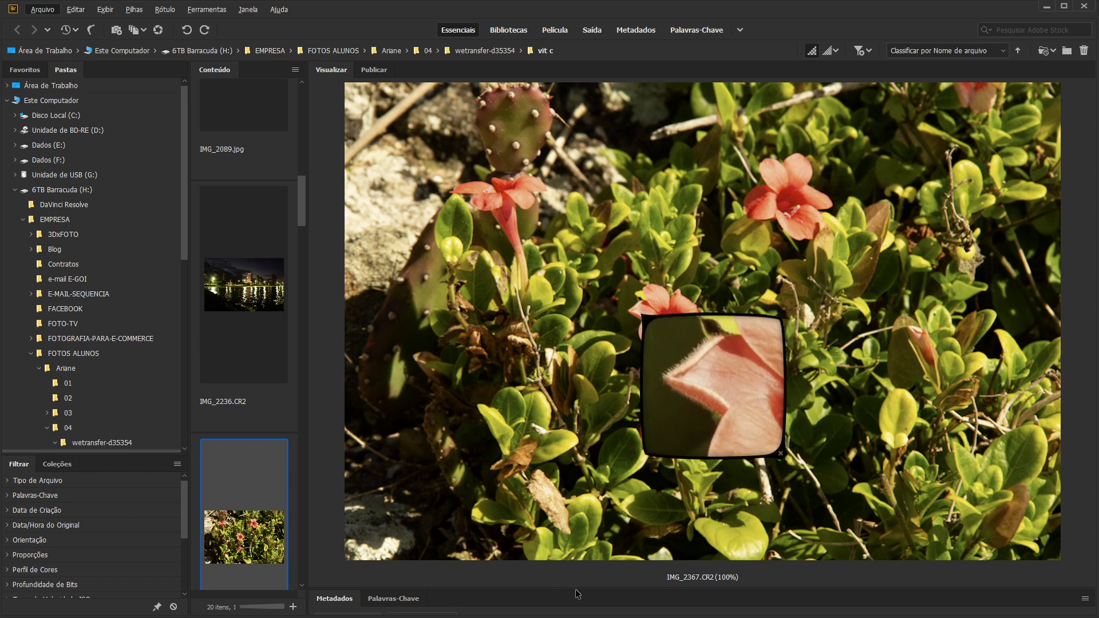
drag(607, 486, 678, 538)
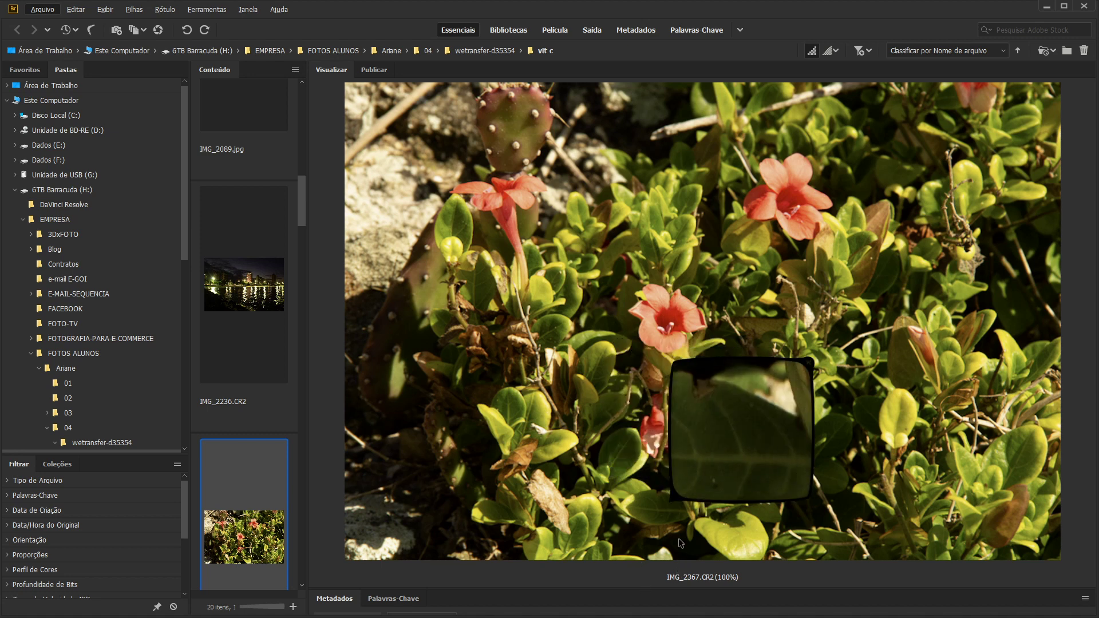
click(678, 537)
- Examine the exposure, ISO and focal length in the camera metadata of IMG_2367.CR2, and restore the large preview
double_click(688, 588)
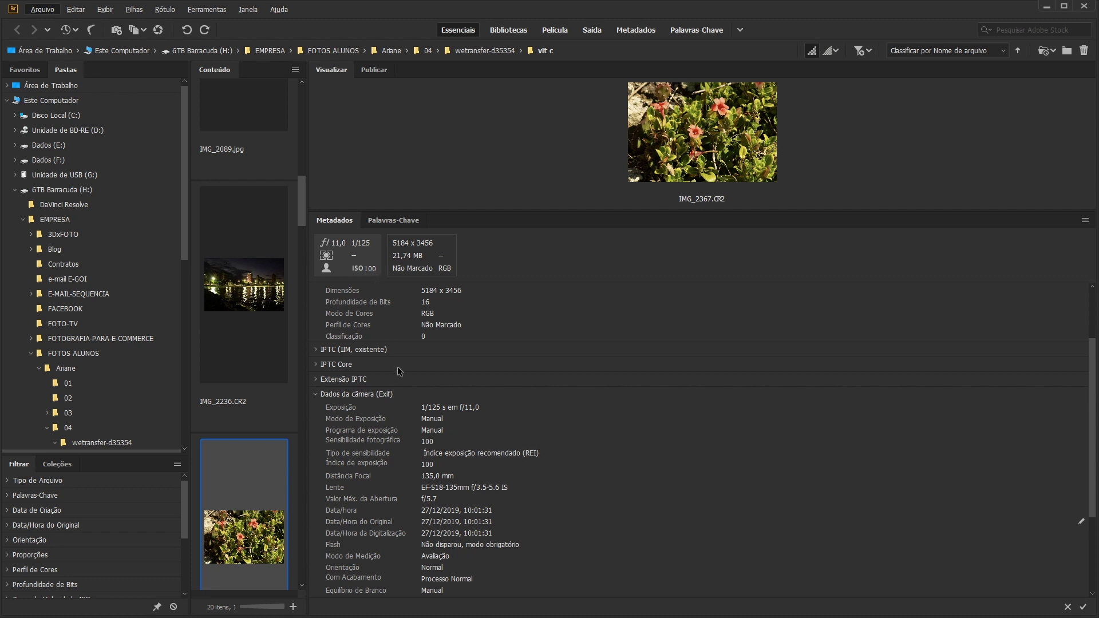
click(468, 465)
click(447, 476)
drag(690, 210, 691, 598)
- Check the sharpness of the central flower's petals again with the loupe, and close it
click(686, 323)
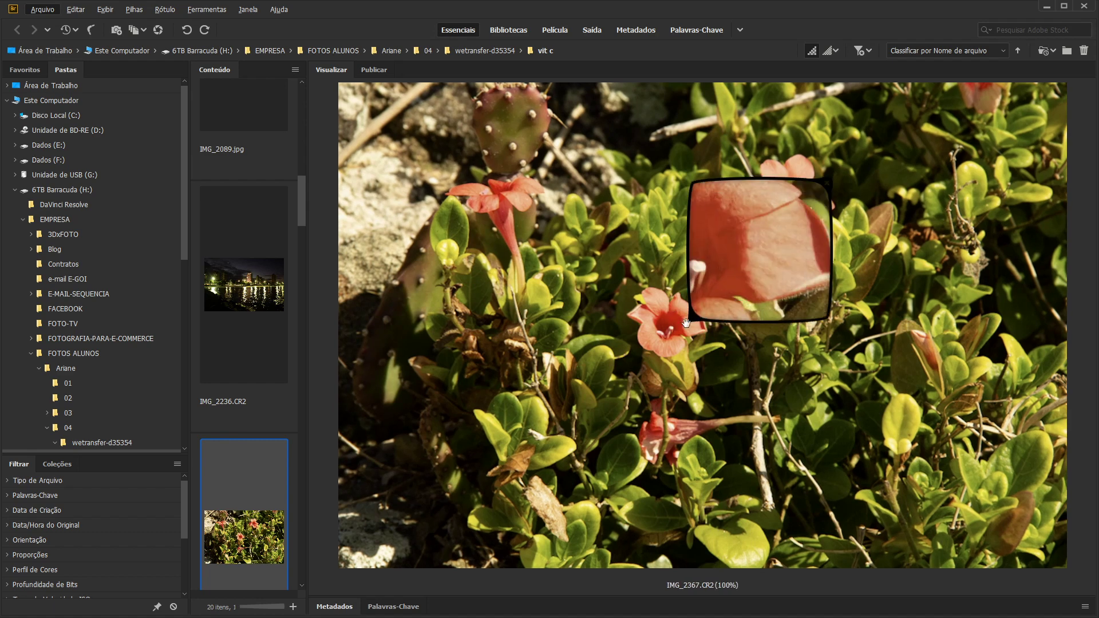
drag(688, 321, 671, 341)
scroll(671, 344, up, 1)
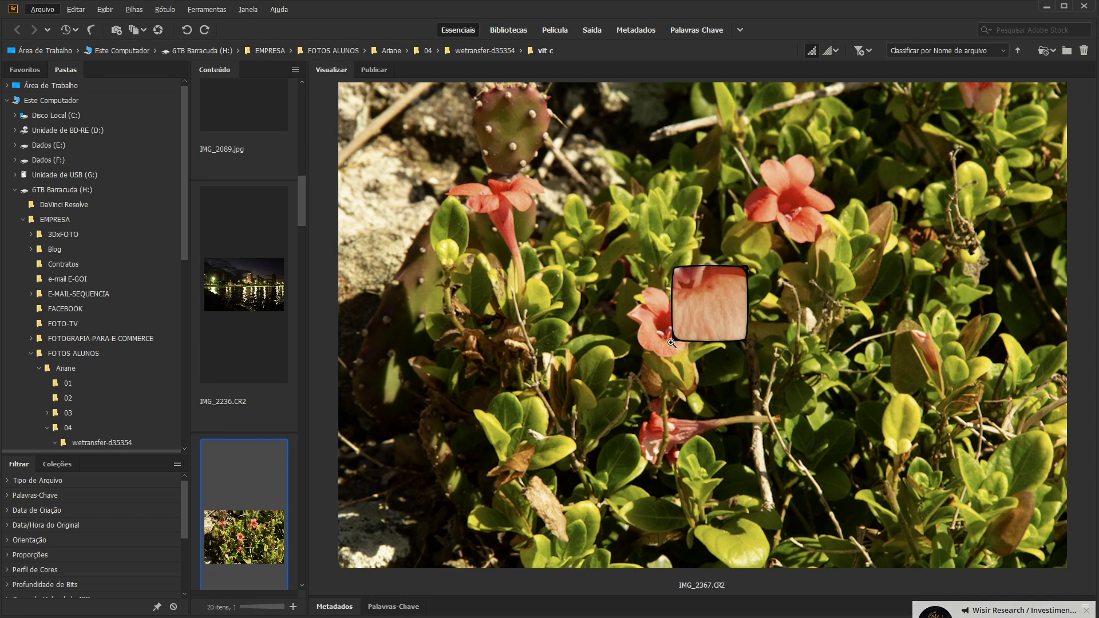
click(670, 341)
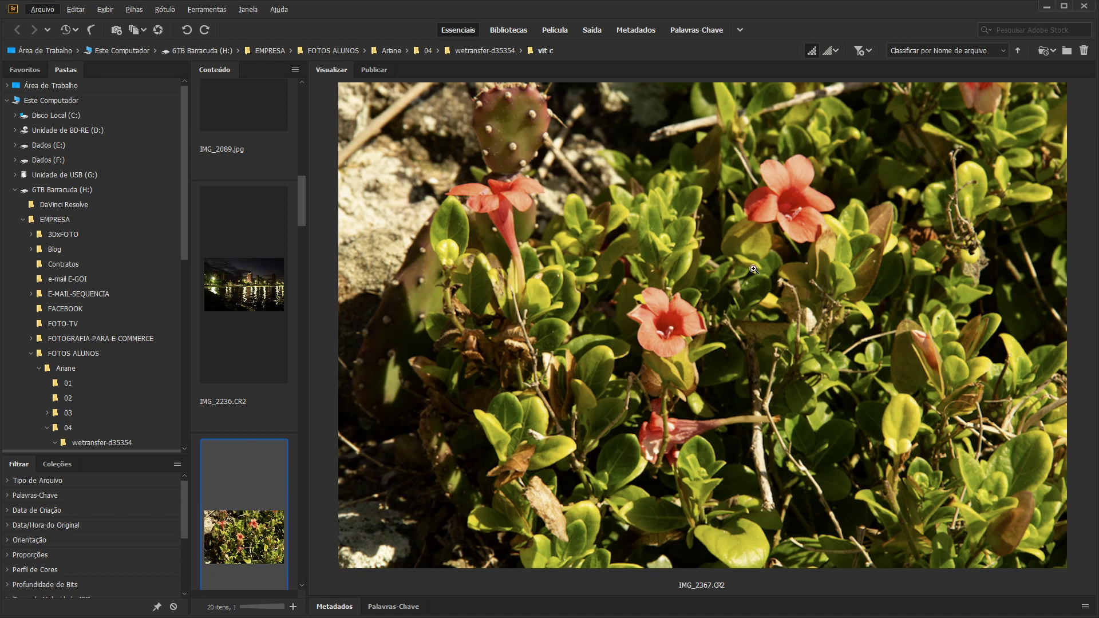
- Compare the sharpness of the cactus and the red flowers in IMG_2367.CR2 with the 100% loupe, and close it
click(518, 150)
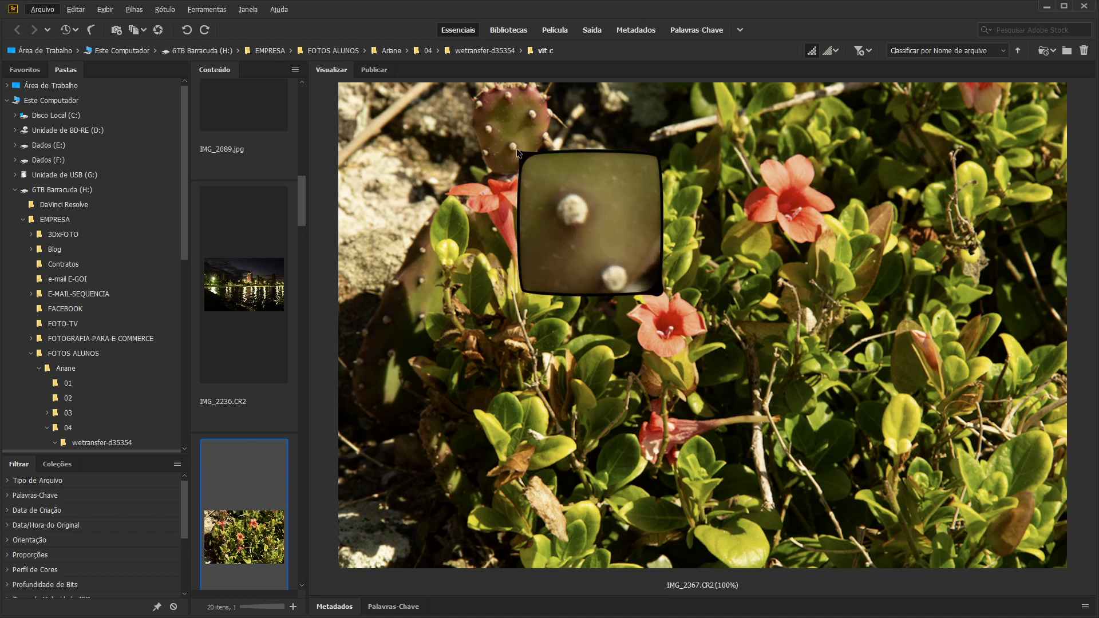
click(716, 413)
click(786, 226)
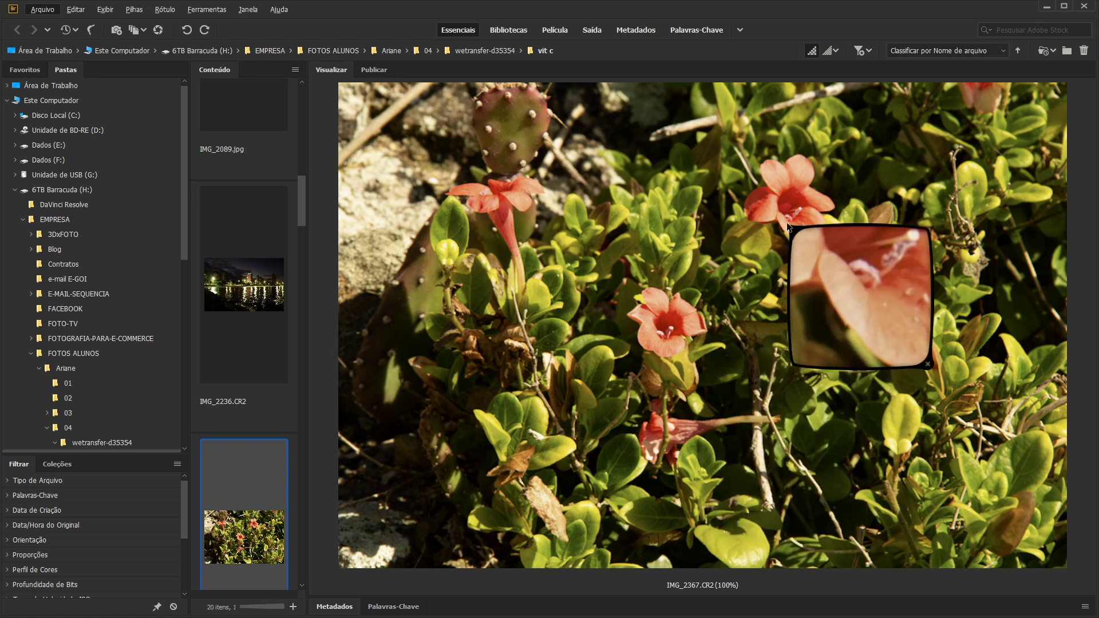
click(809, 209)
click(666, 330)
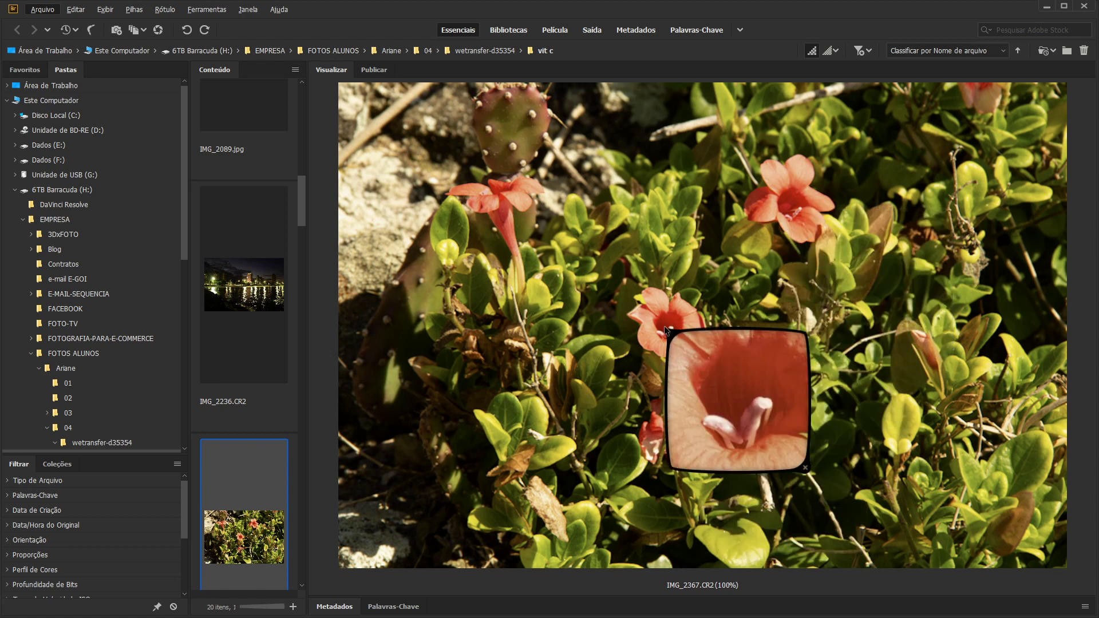
drag(670, 331, 672, 334)
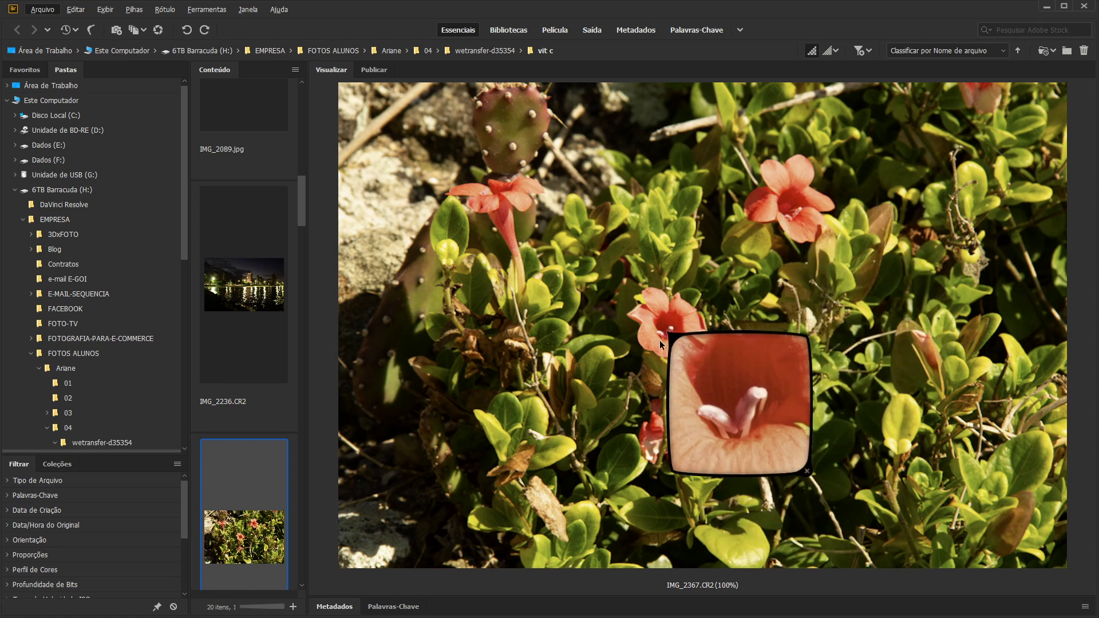
drag(719, 513, 657, 444)
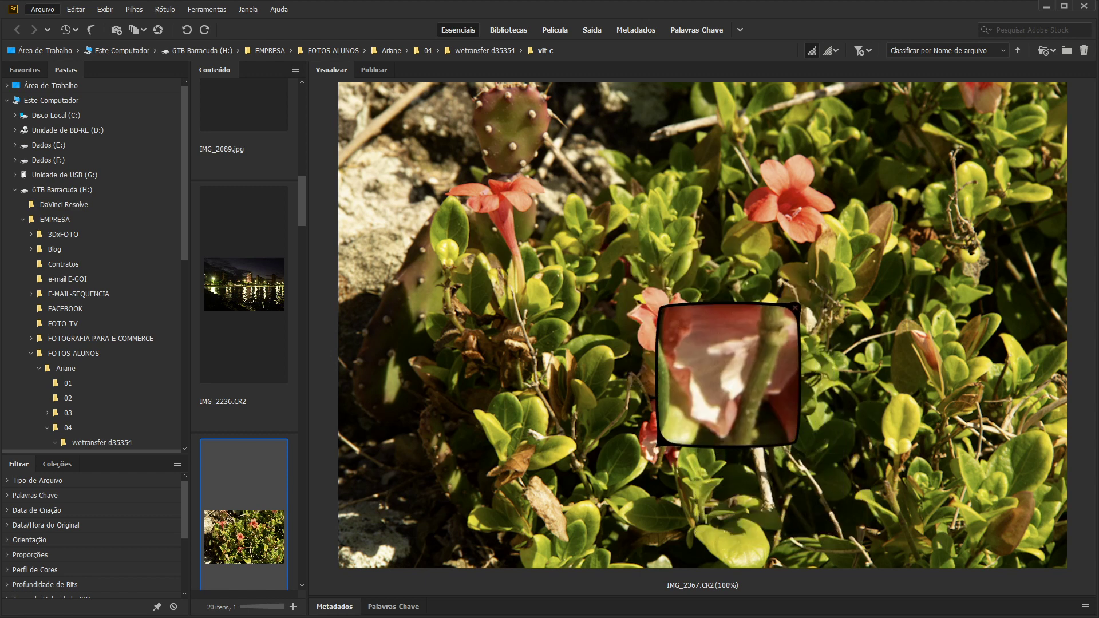
click(658, 444)
click(656, 420)
click(656, 420)
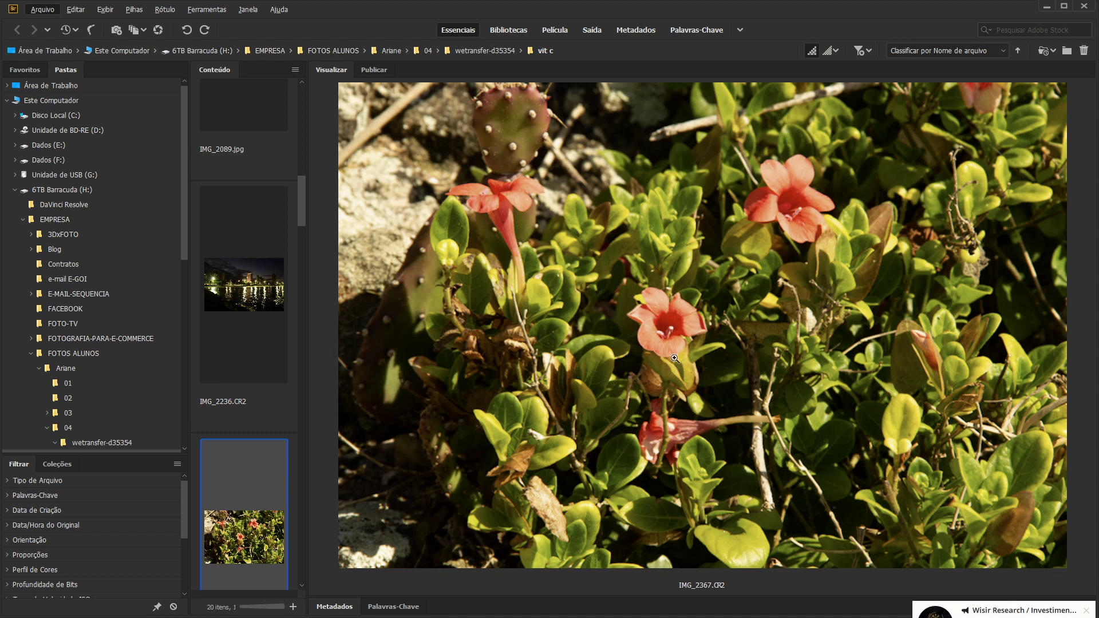
- Review the aperture of IMG_2367.CR2 in its metadata and return to the large preview
drag(643, 596, 642, 242)
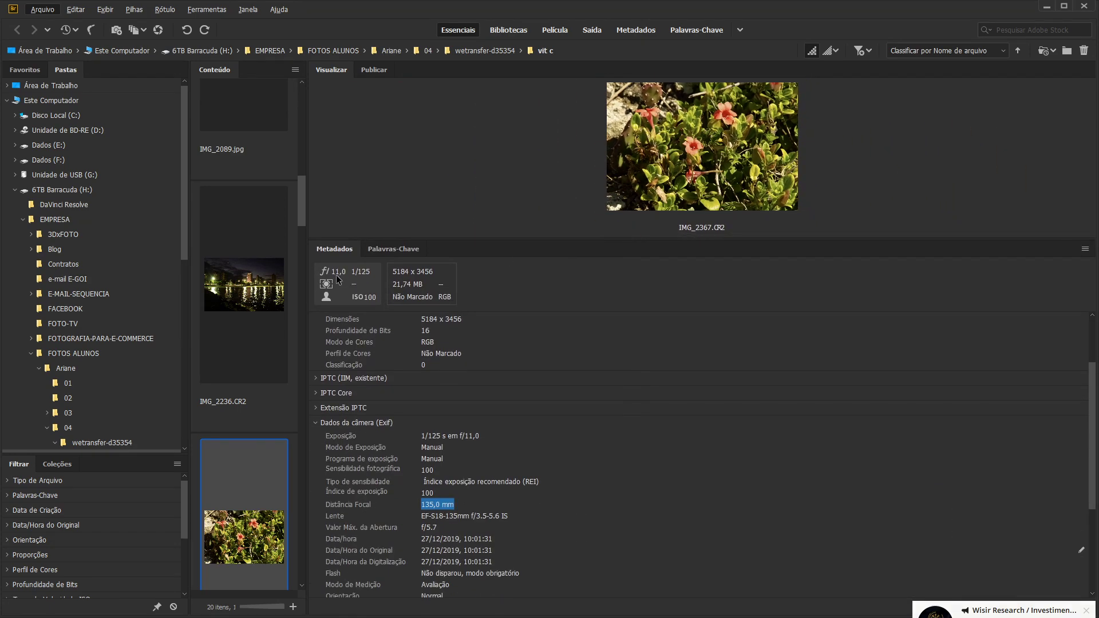
drag(665, 241, 665, 598)
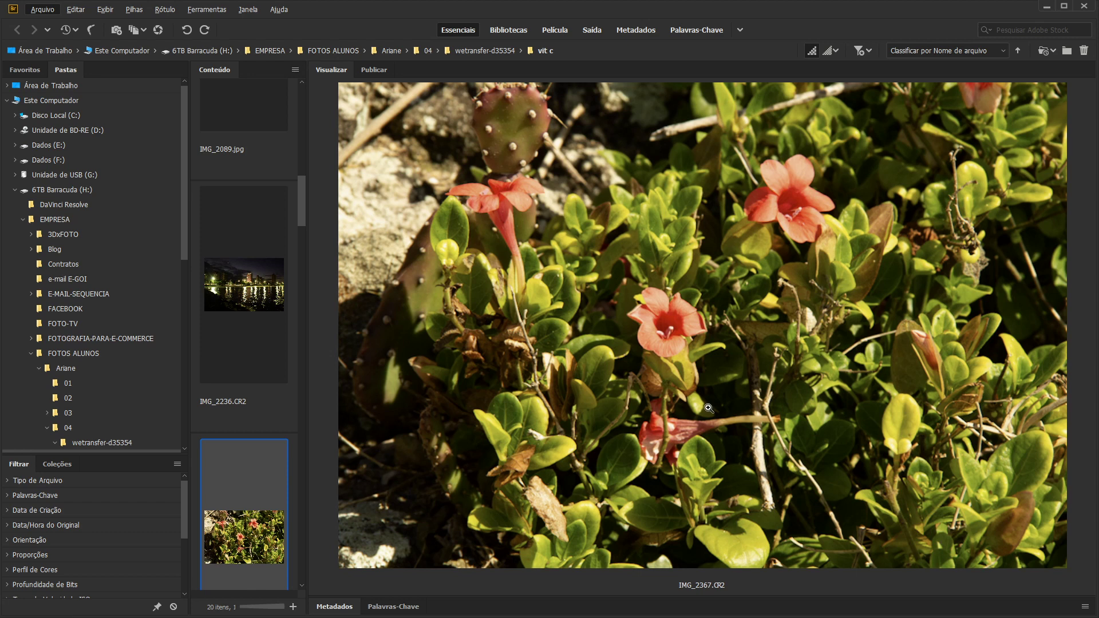
- Preview IMG_2430.CR2, and open the gazebo photo IMG_2553.CR2 in Camera Raw
key(Down)
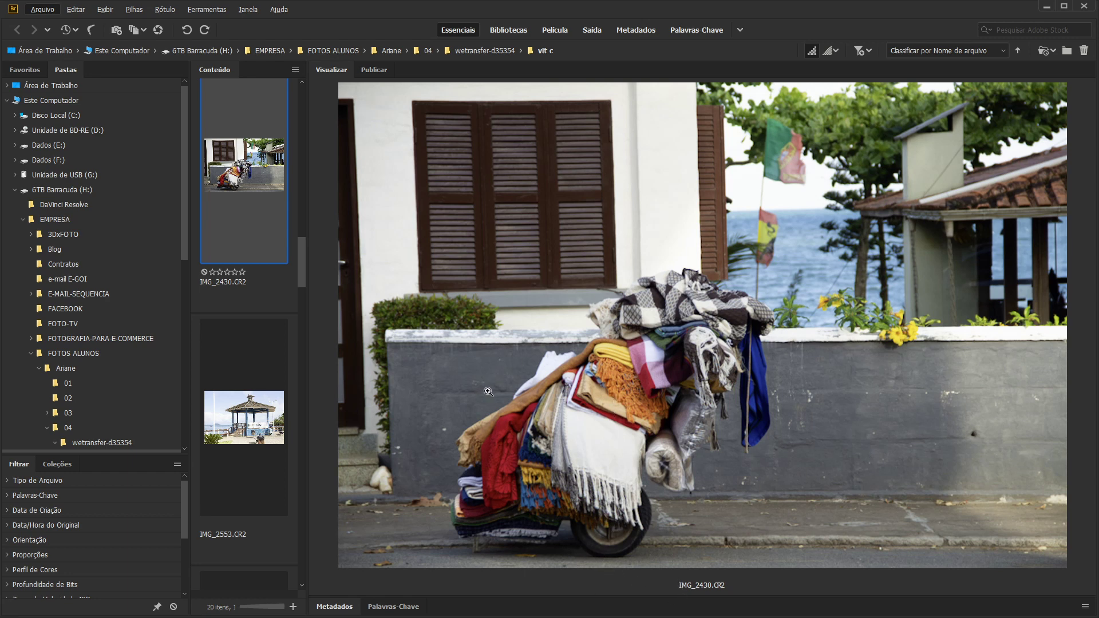
key(Down)
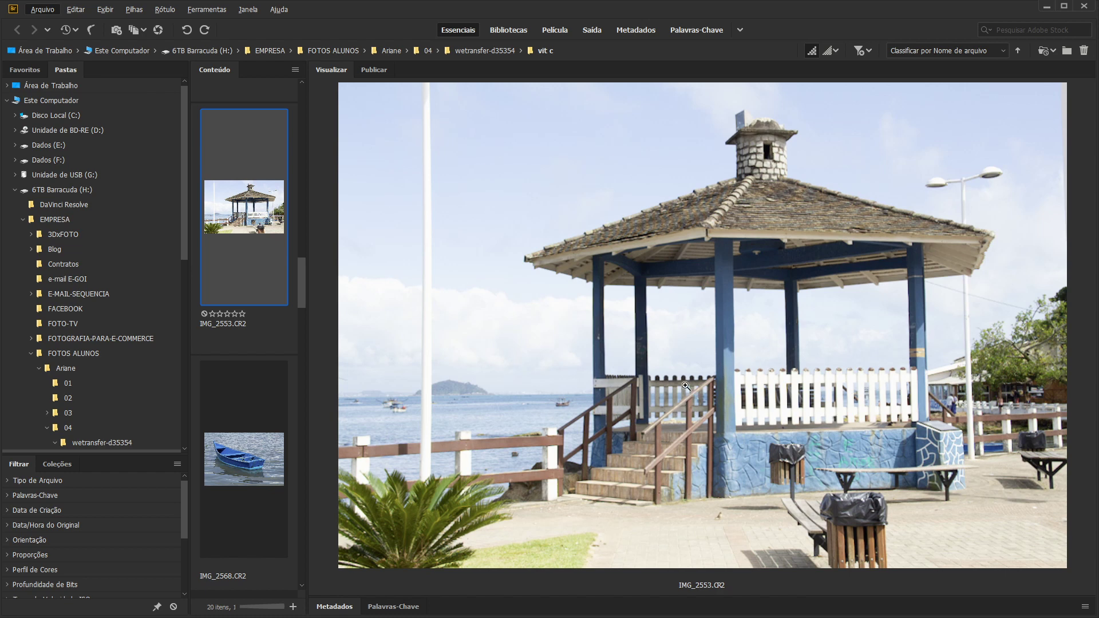
key(ctrl+o)
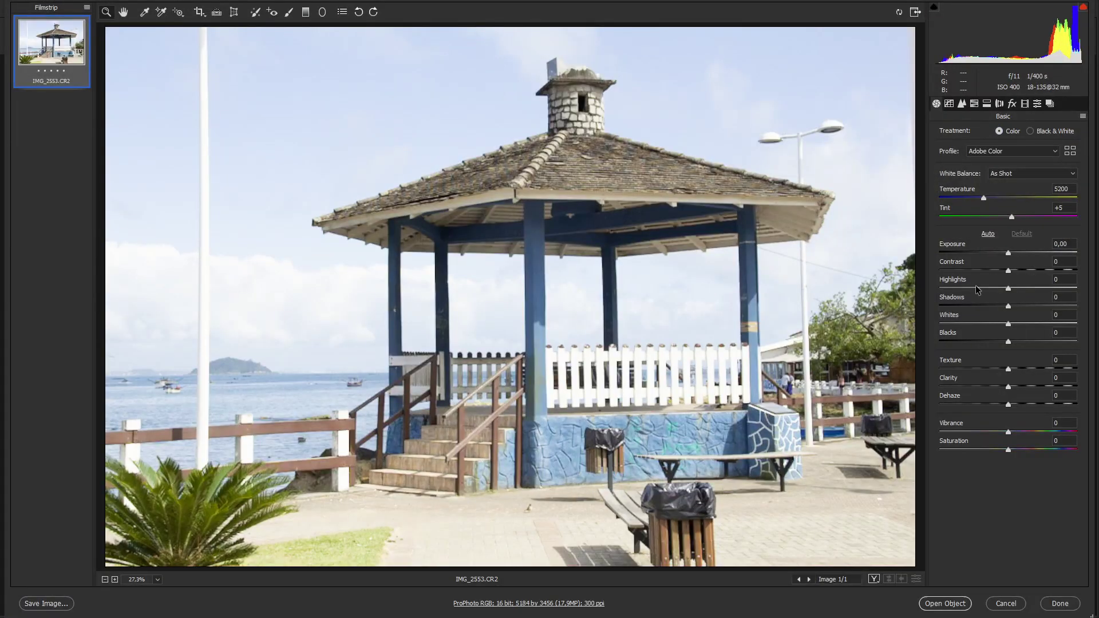
- Set the gazebo photo's Highlights to -100, Texture to +48, Exposure to -0.60 and Vibrance to +18
drag(1007, 288, 914, 295)
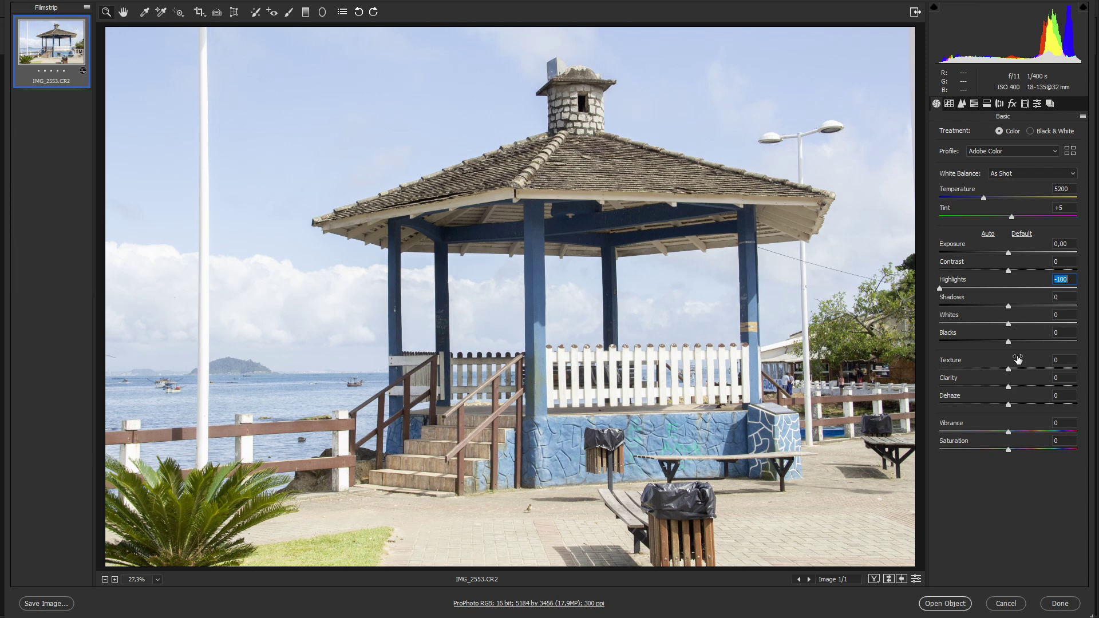
drag(1018, 369, 1055, 365)
drag(1006, 258, 998, 259)
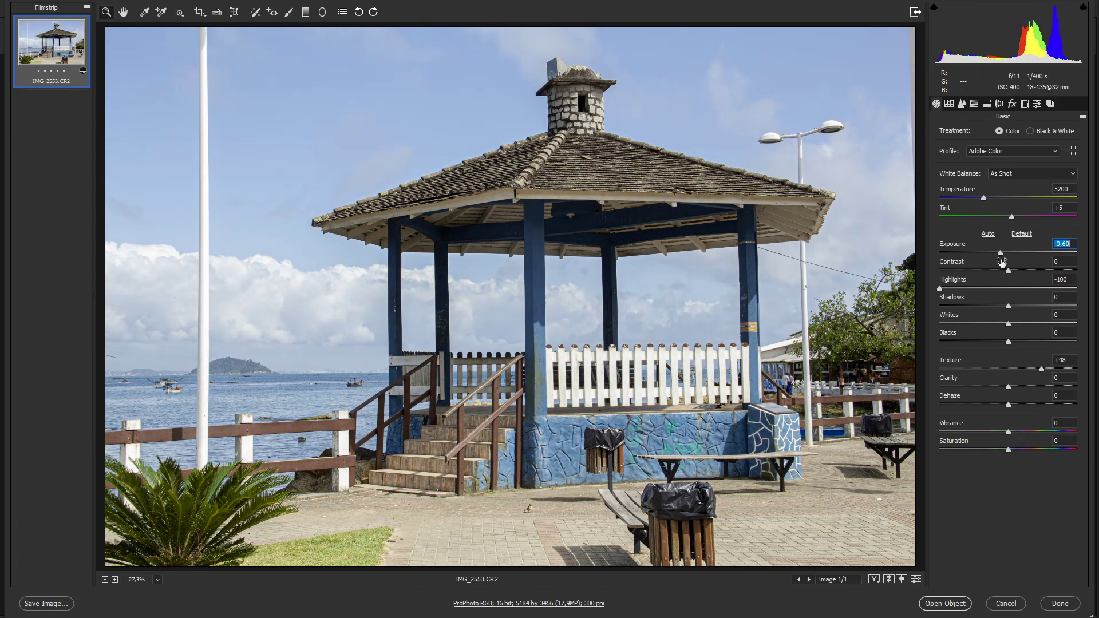
mouse_move(1007, 432)
mouse_down()
mouse_move(1030, 430)
mouse_move(1020, 430)
mouse_up()
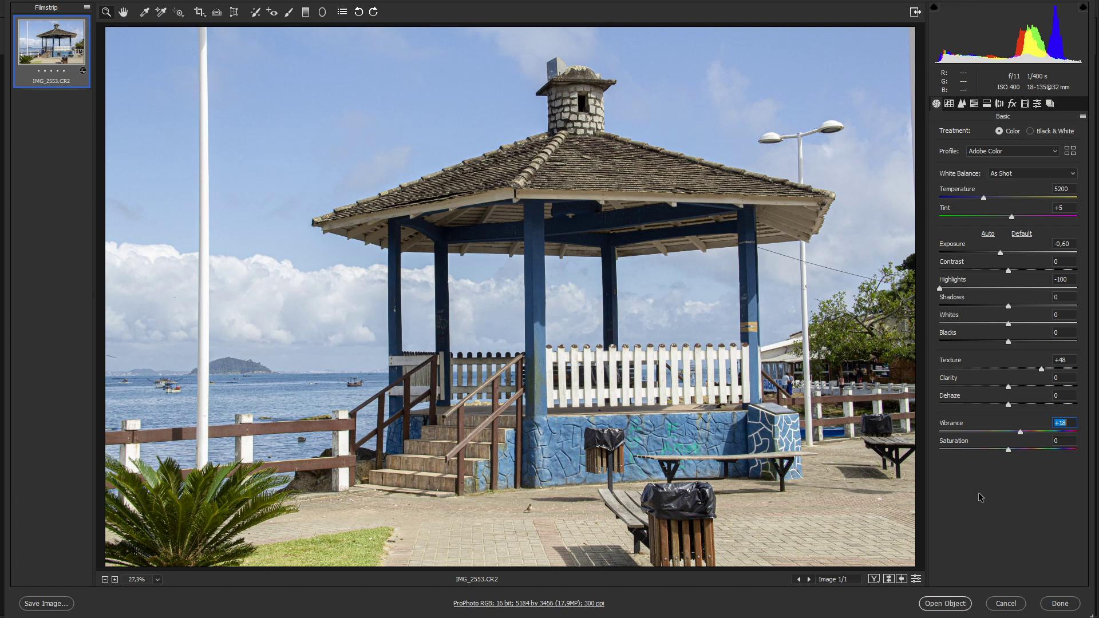
- Set the photo's Contrast to +7 and Clarity to -9, and refine Exposure to -0.40
click(1000, 254)
drag(1011, 273, 1001, 253)
mouse_move(995, 387)
mouse_down()
mouse_move(910, 383)
mouse_move(1004, 388)
mouse_up()
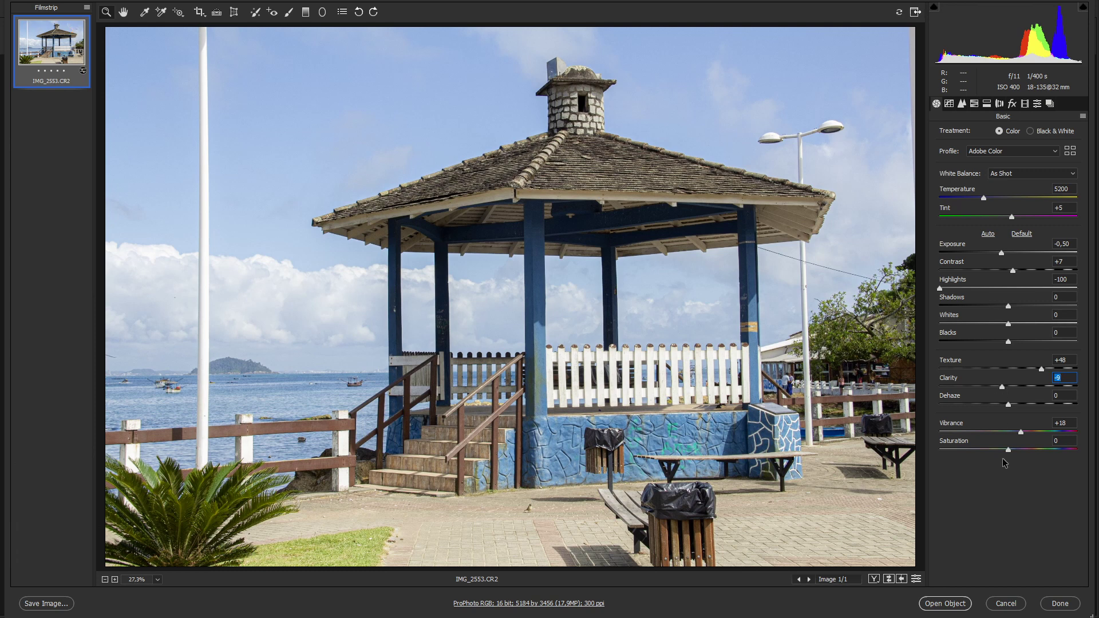
drag(1001, 252, 1003, 252)
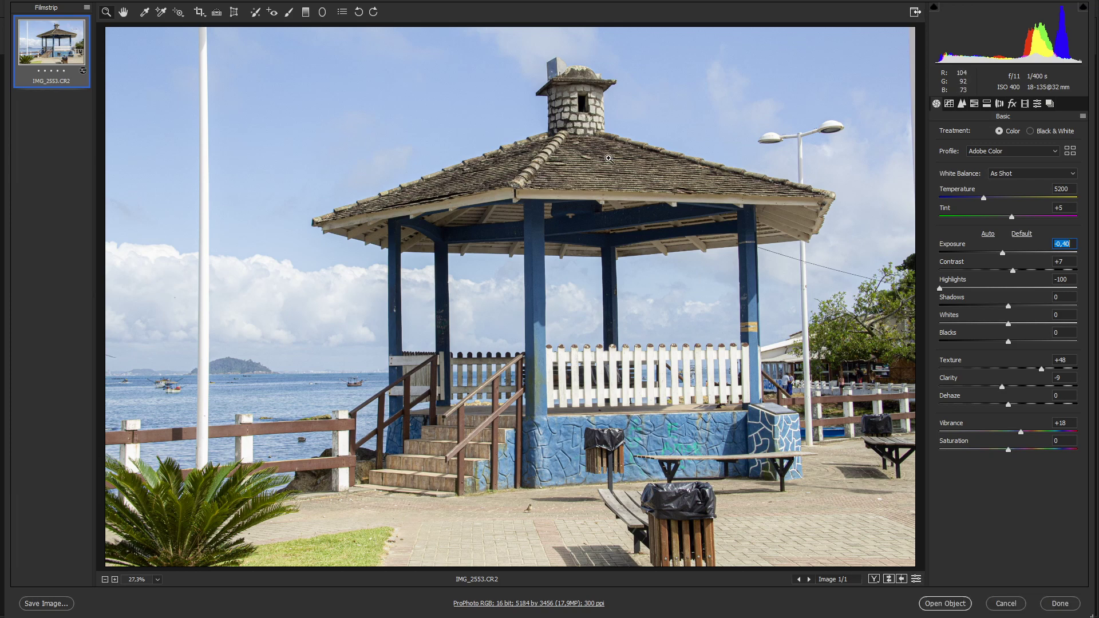
- Compare the gazebo photo with and without the Basic adjustments several times, ending with the adjustments applied
click(916, 579)
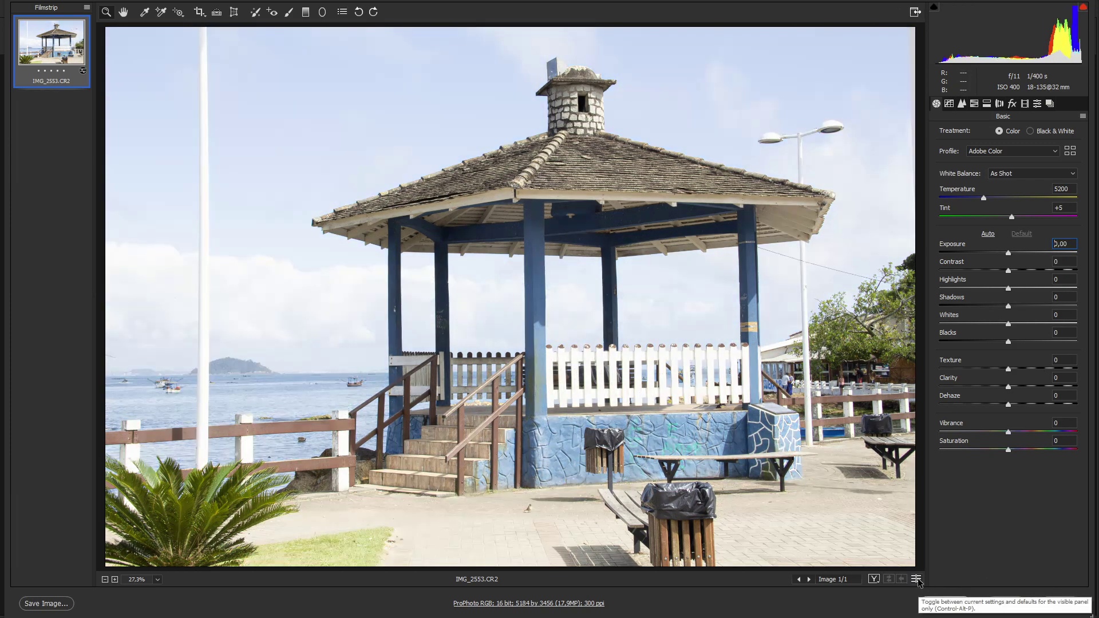
click(916, 579)
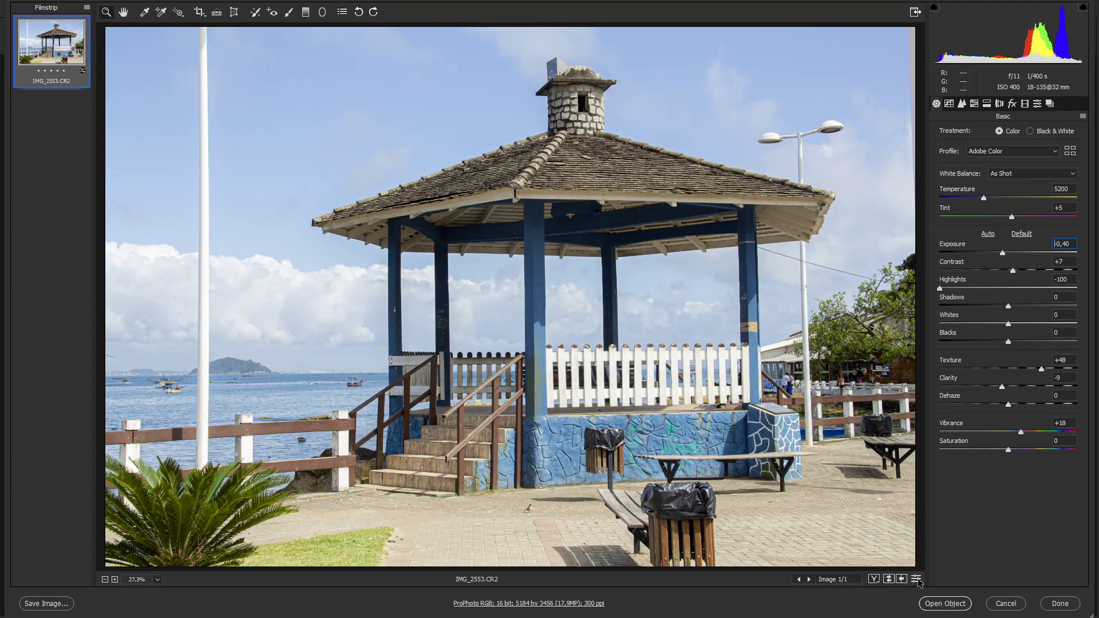
click(915, 579)
click(915, 579)
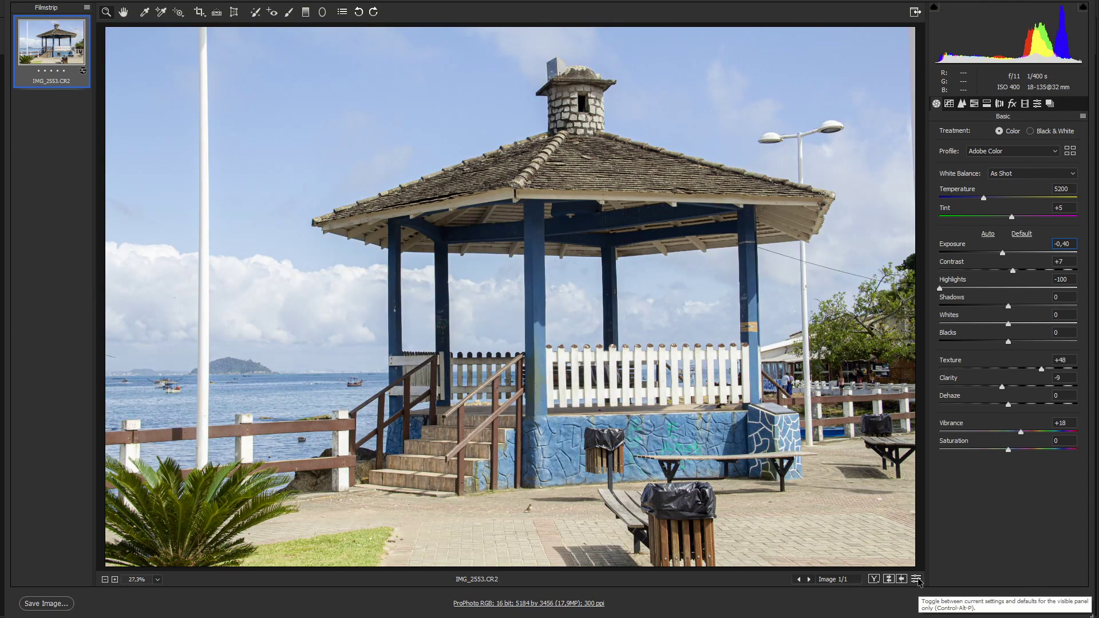
click(915, 579)
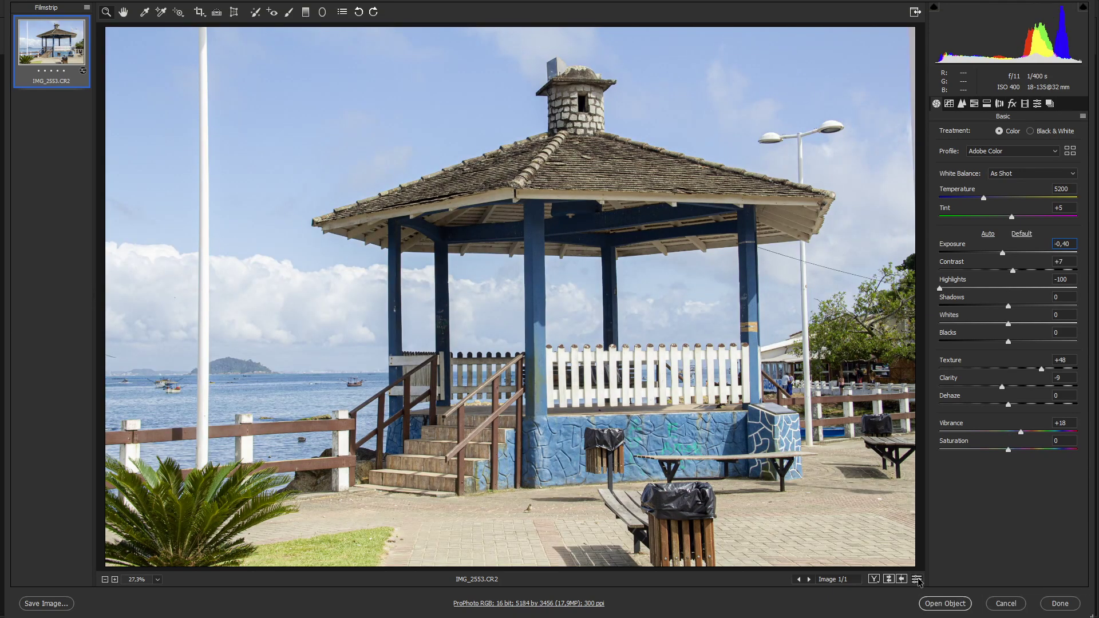
click(916, 579)
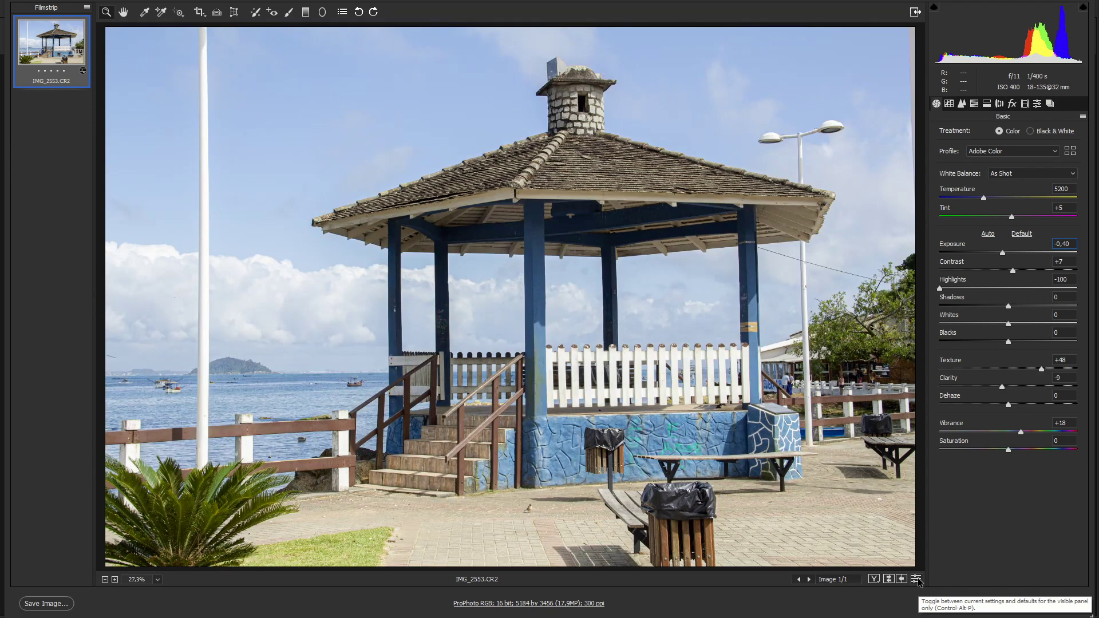
- Shift the grass hue with the Targeted Adjustment tool, bringing Yellows to +51 and Greens to +53
click(987, 104)
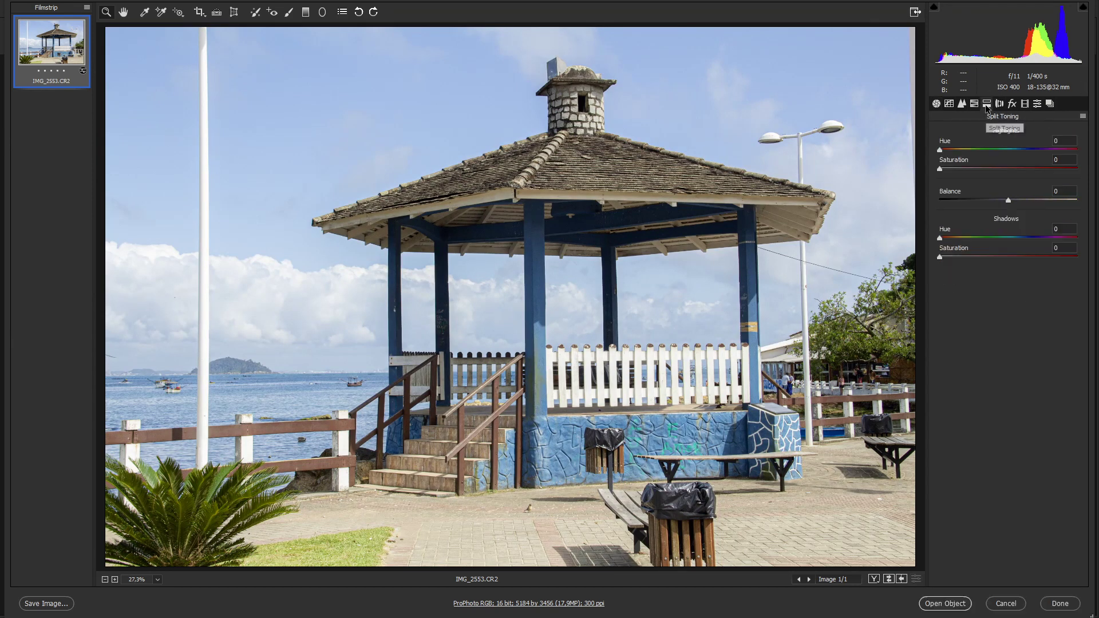
click(974, 105)
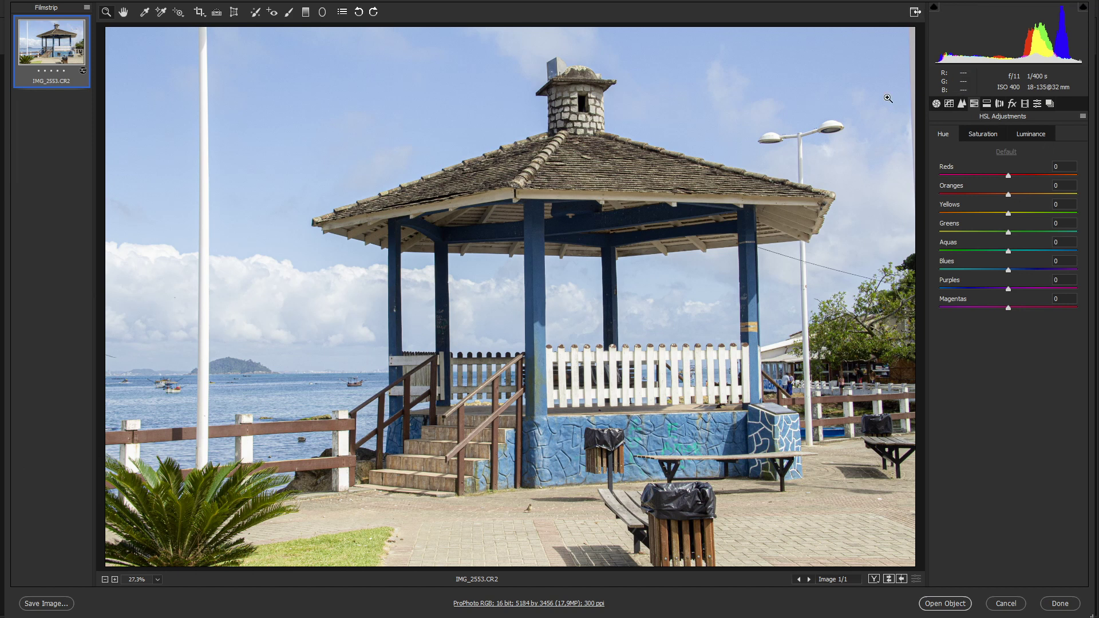
click(181, 13)
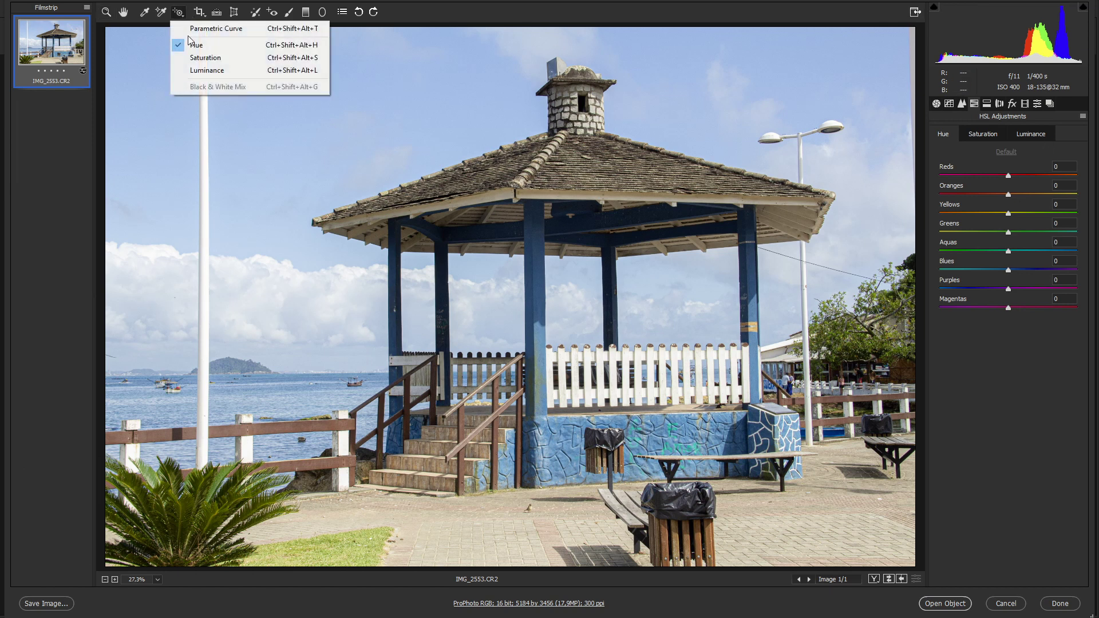
click(197, 44)
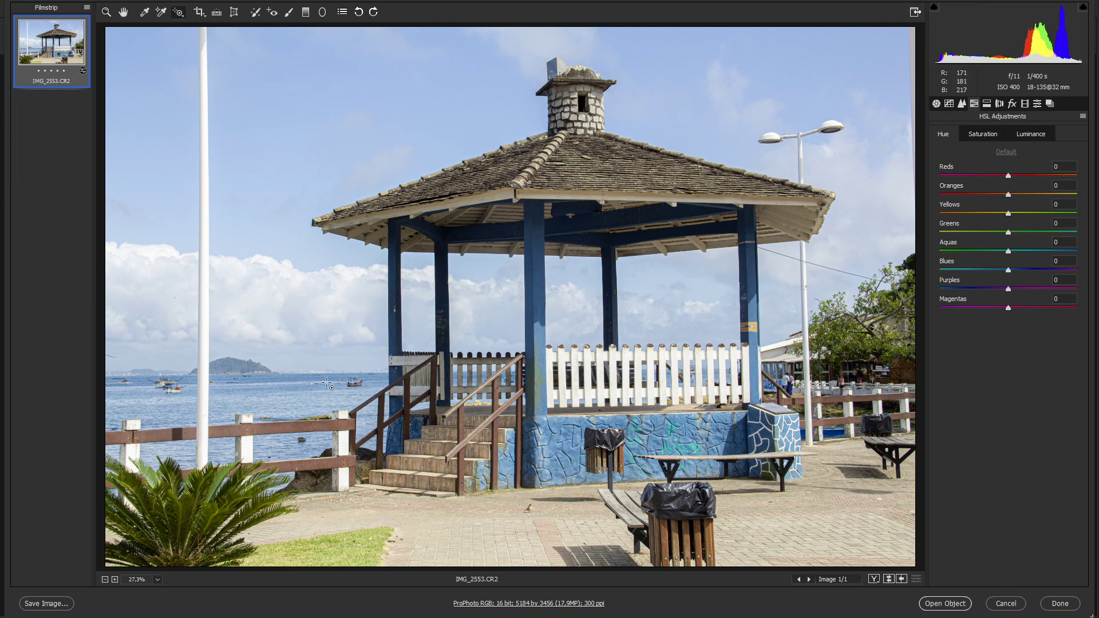
drag(348, 544, 374, 541)
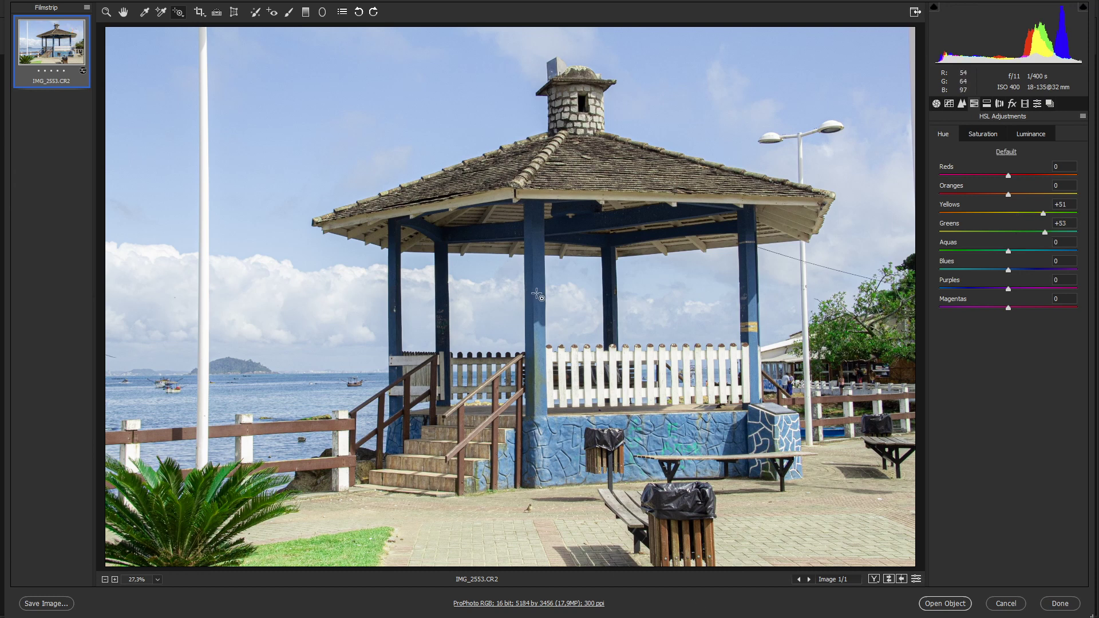
- Try shifting the blue pillars' hue and the wooden railings' Reds and Oranges hues to -100, undoing both attempts
drag(537, 296, 579, 301)
key(ctrl+z)
drag(320, 427, 264, 436)
drag(207, 438, 167, 442)
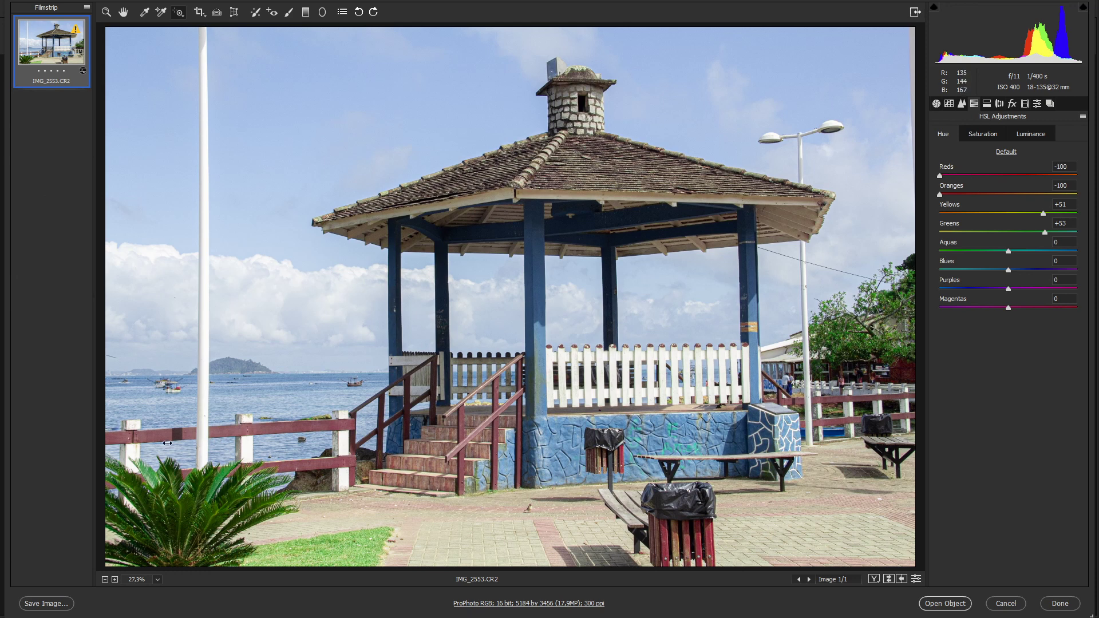
key(ctrl+z)
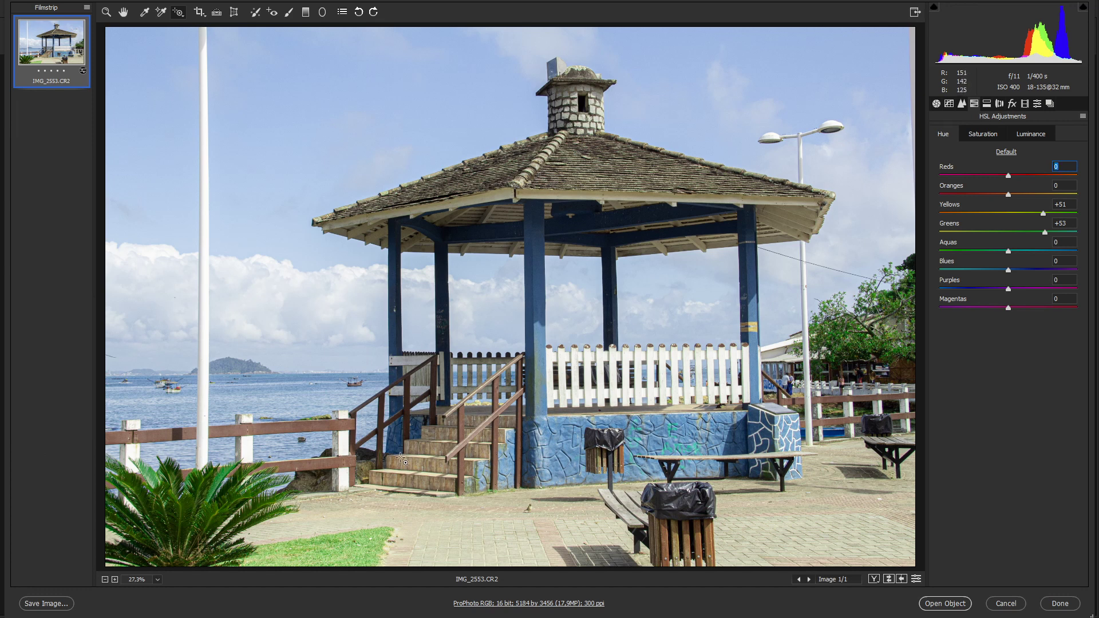
- Compare the gazebo photo with and without the hue adjustments, and refine the palm's hues to Yellows +48 and Greens +40
mouse_move(242, 500)
mouse_down()
mouse_move(261, 493)
mouse_move(234, 497)
mouse_move(243, 497)
mouse_up()
click(916, 579)
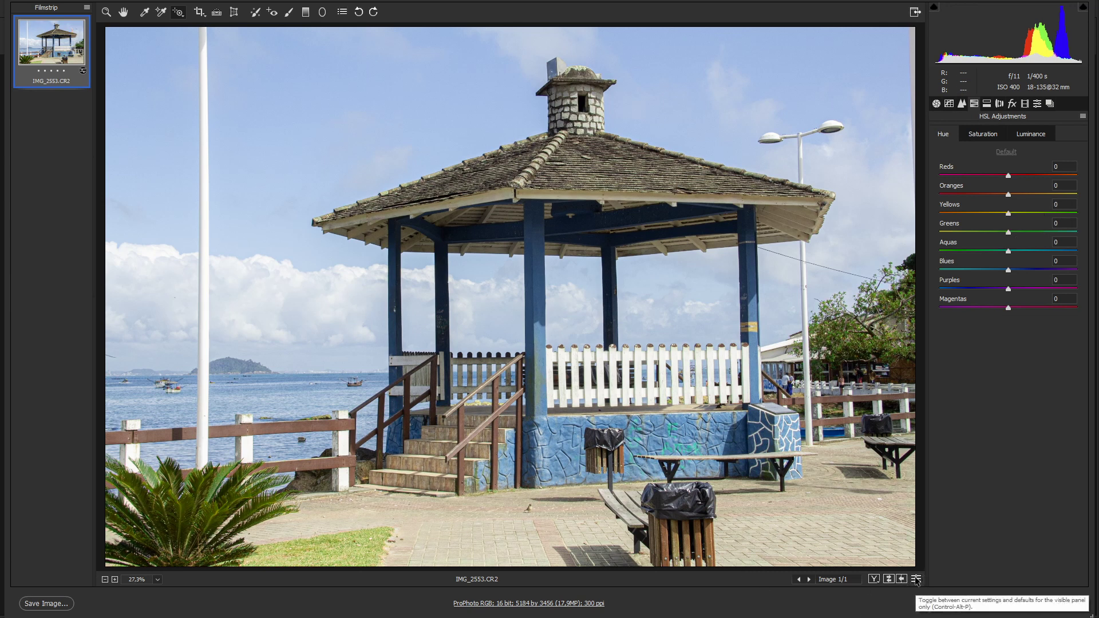
click(916, 579)
click(916, 579)
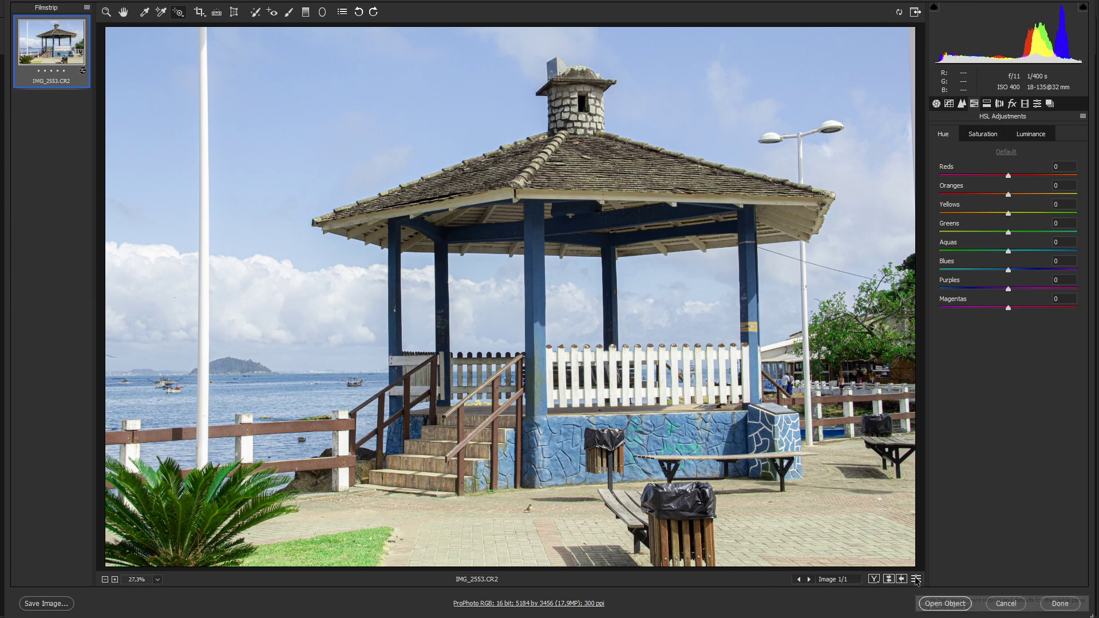
click(916, 579)
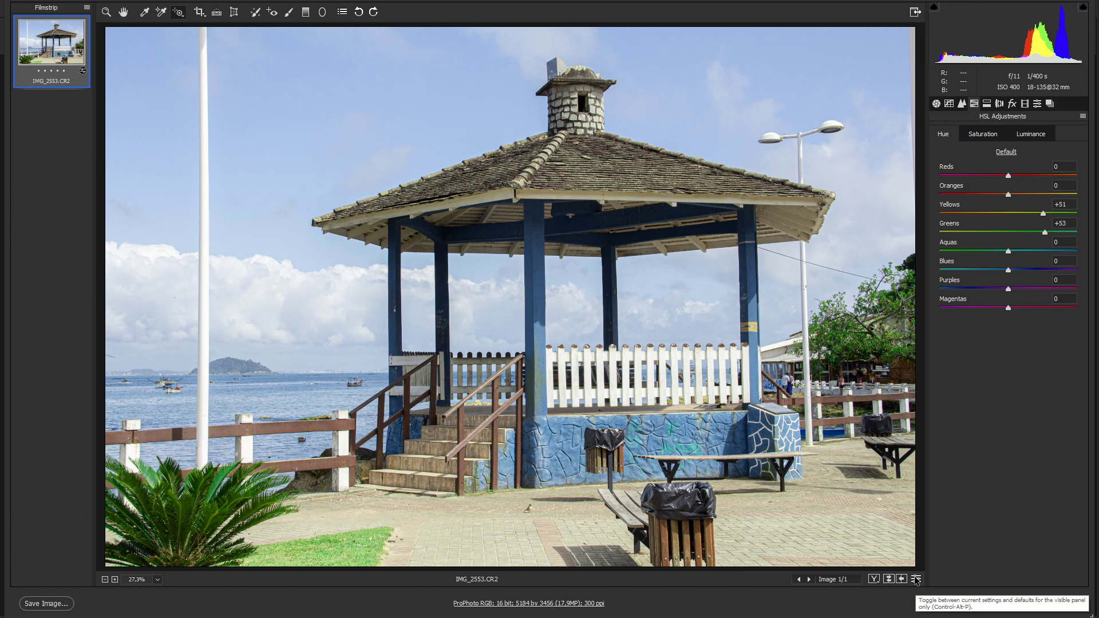
drag(226, 480, 216, 477)
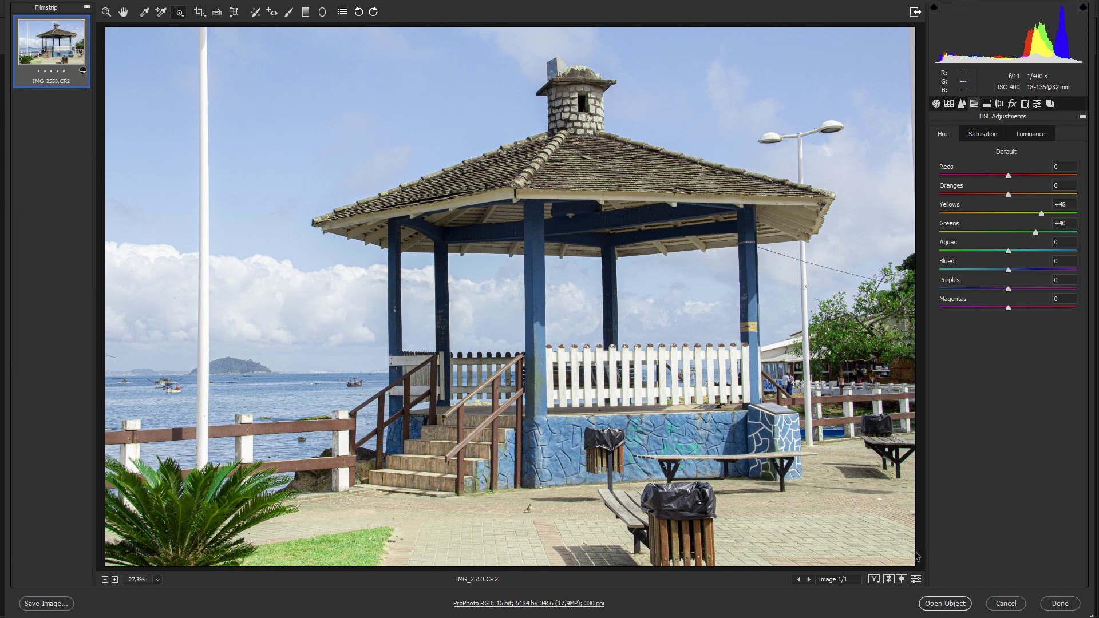
- Discard the gazebo photo's edits, and open the blue boat photo IMG_2568.CR2 in Camera Raw
click(1007, 608)
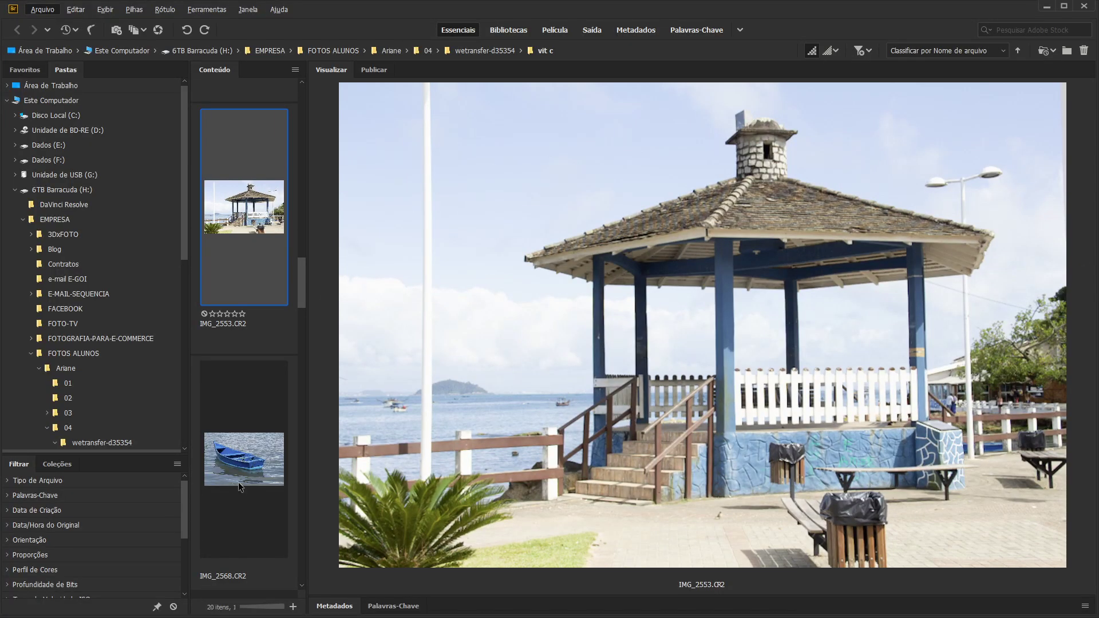
click(241, 486)
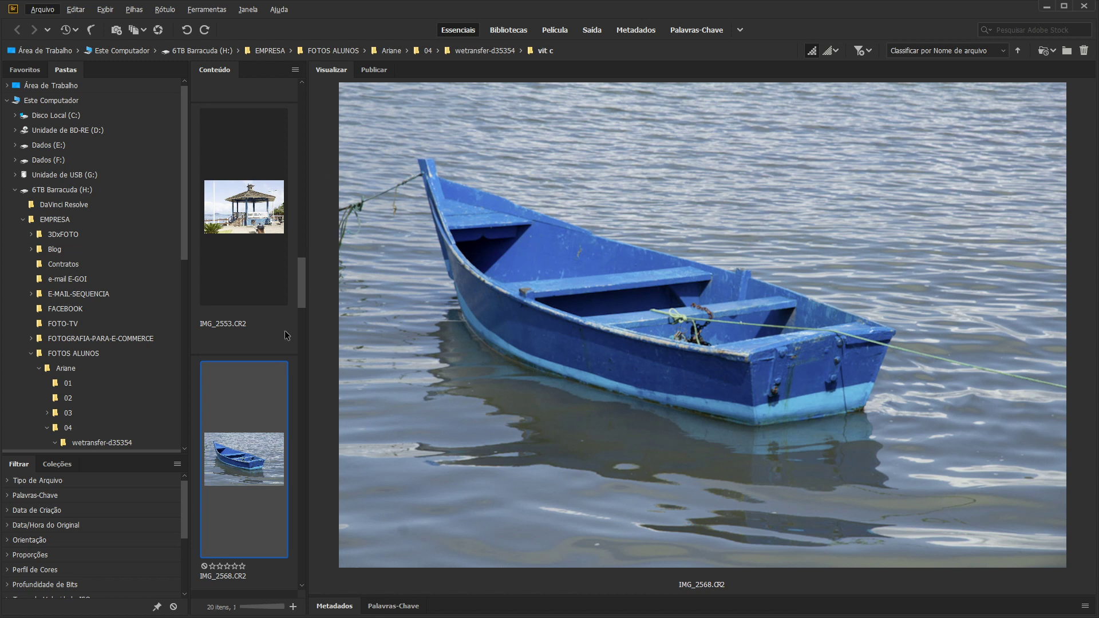
double_click(235, 442)
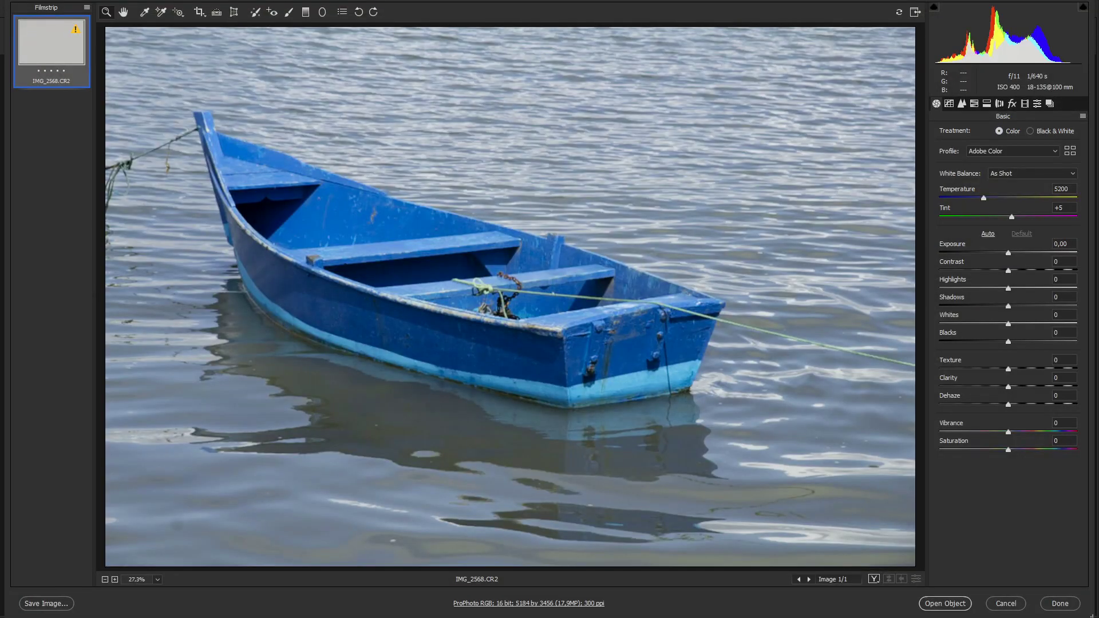
- Crop excess water from the boat photo's right and lower sides, to about 4345 by 3174 pixels
click(234, 12)
click(199, 12)
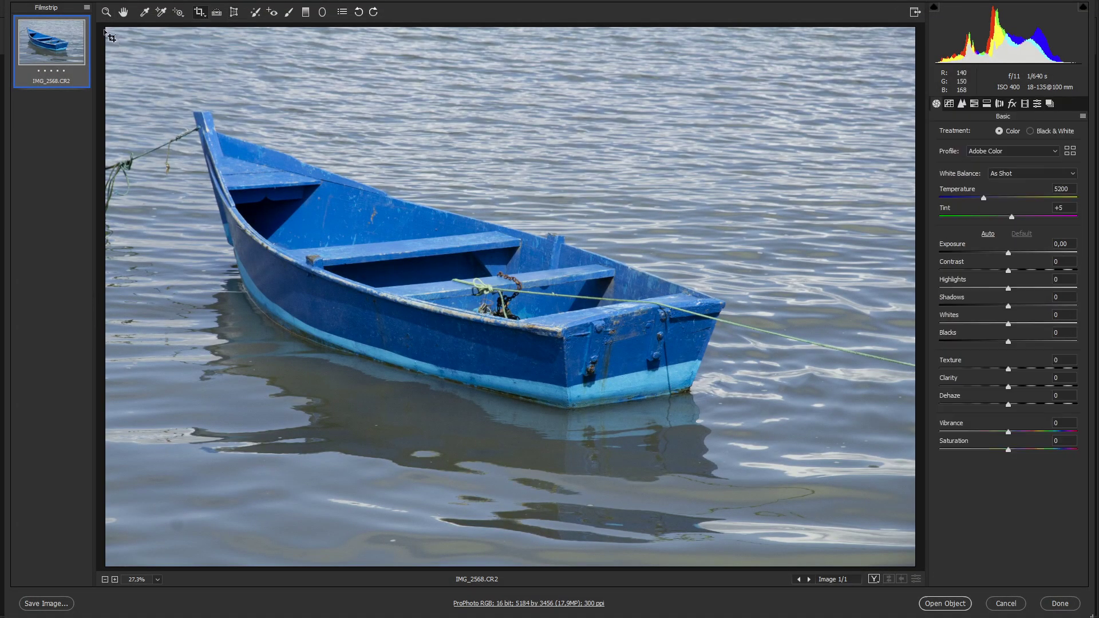
drag(103, 28, 933, 579)
drag(915, 297, 781, 290)
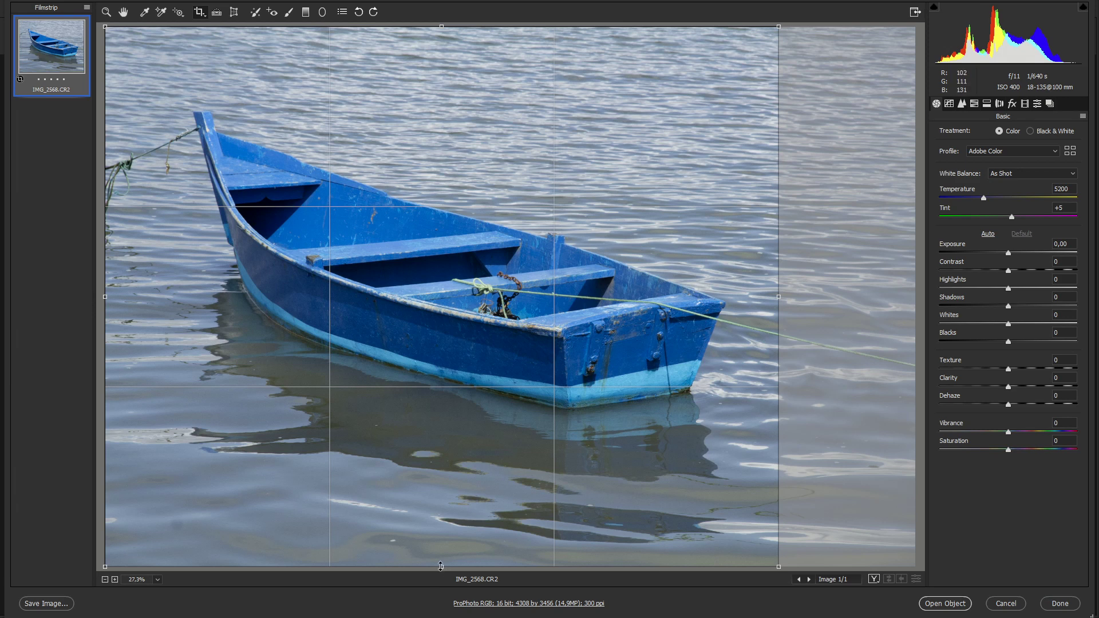
drag(445, 566, 442, 522)
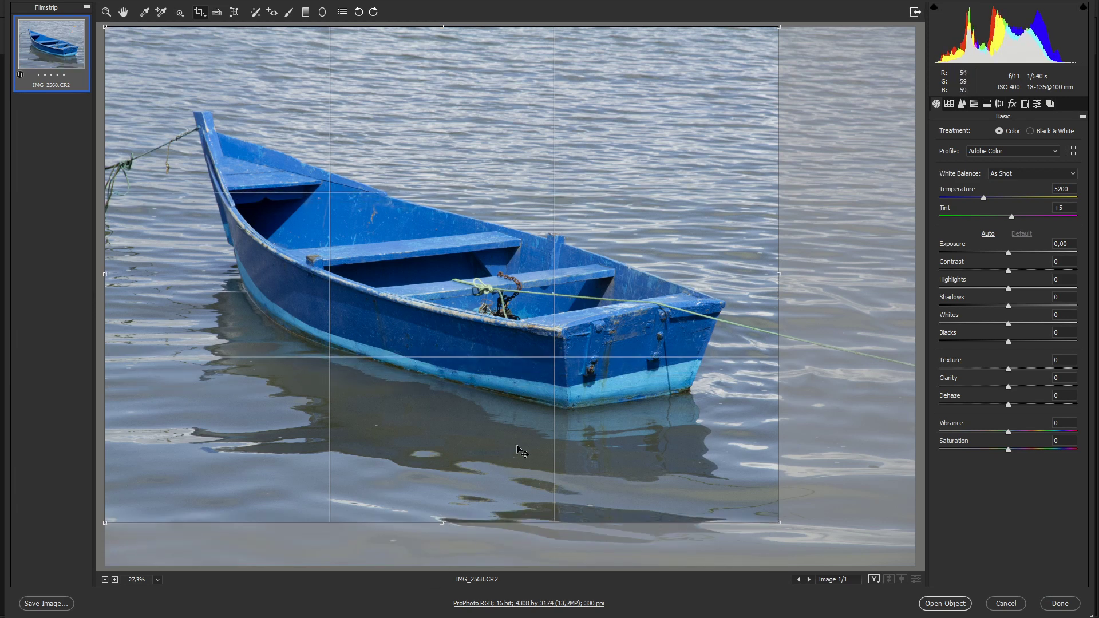
drag(775, 272, 784, 272)
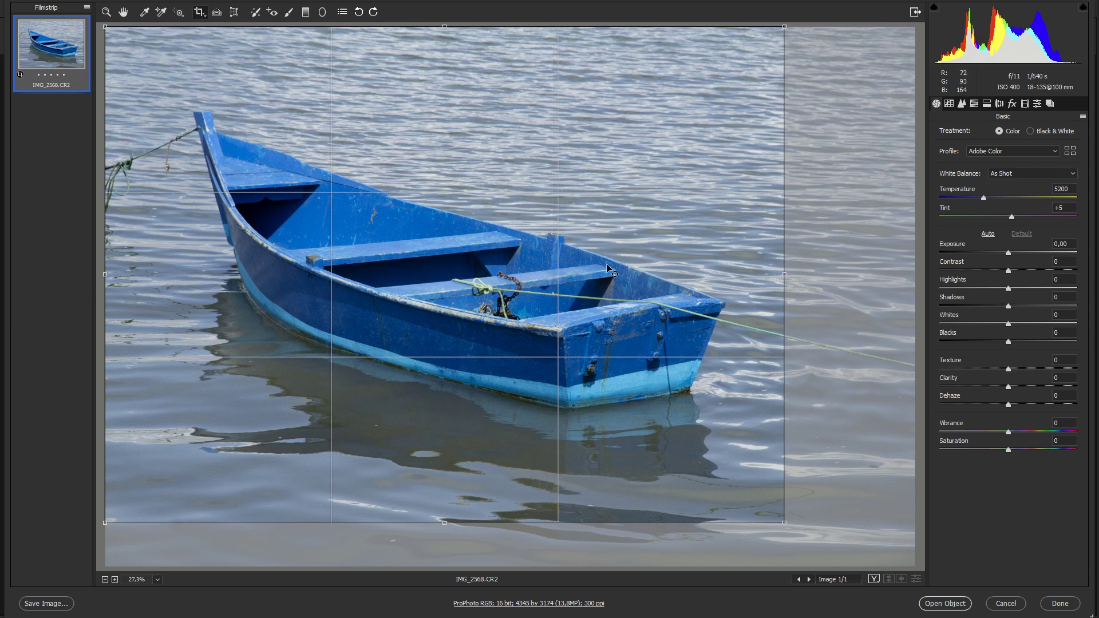
key(z)
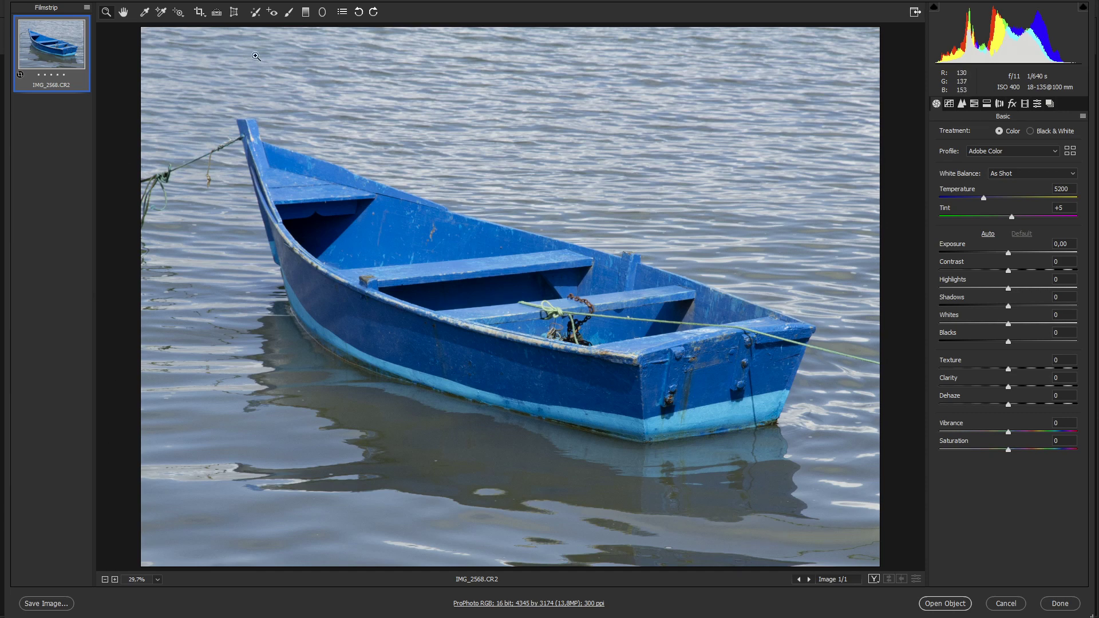
- Rotate the boat photo's crop slightly clockwise, and tighten its right and lower edges to about 4252 by 3079 pixels
click(199, 11)
drag(865, 213, 851, 237)
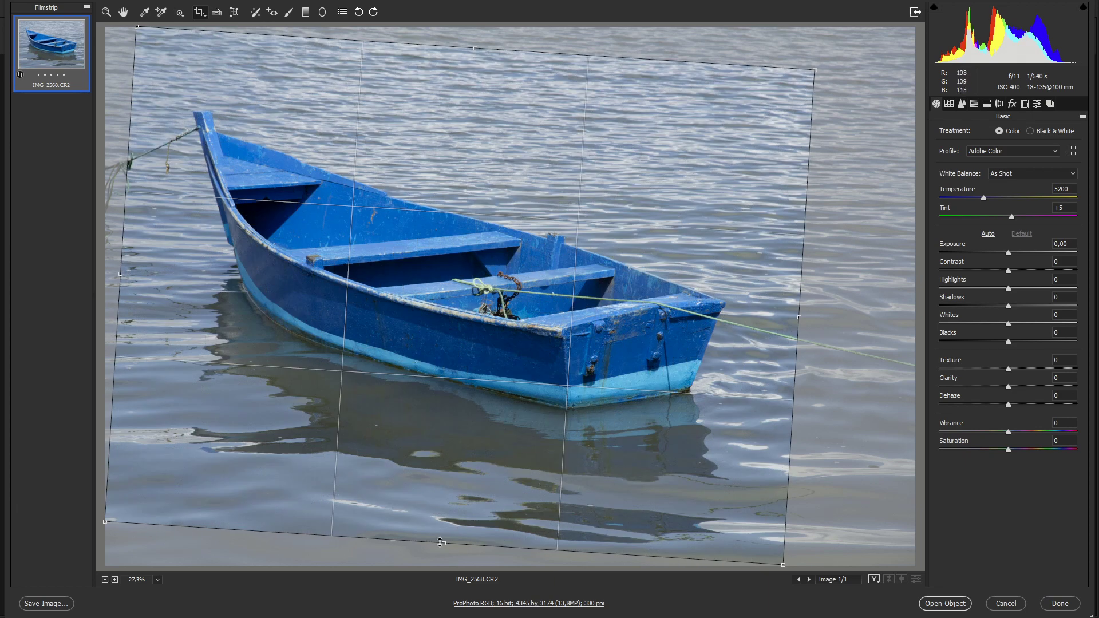
drag(444, 544, 440, 527)
drag(799, 313, 780, 310)
key(Return)
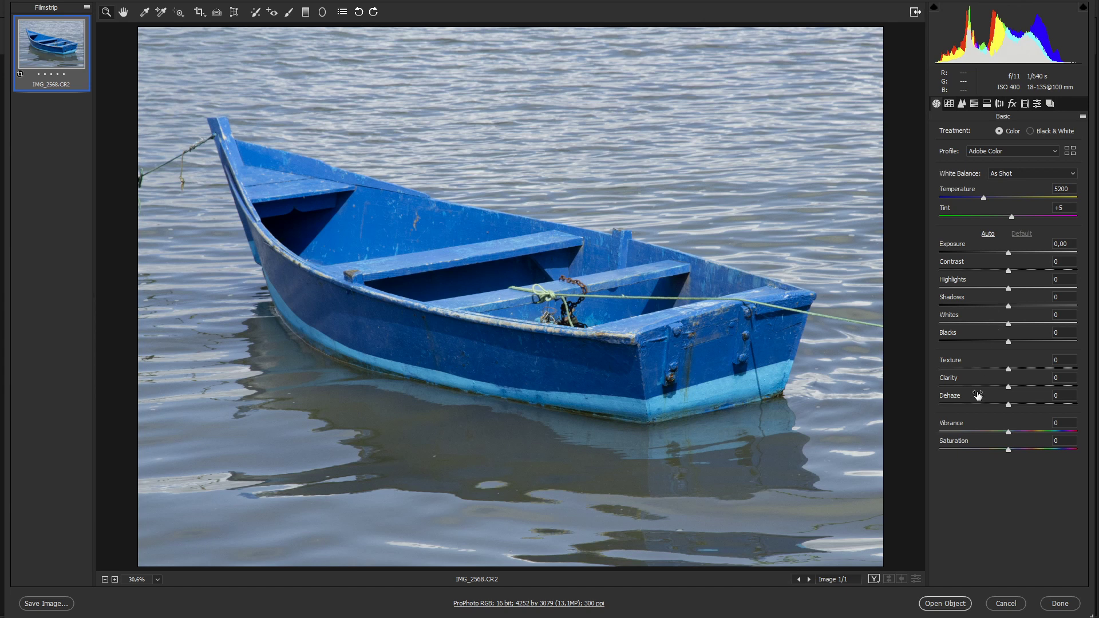
- Demonstrate Vibrance and Saturation on the boat photo by lowering each to -100 and resetting it to 0
drag(980, 435, 893, 424)
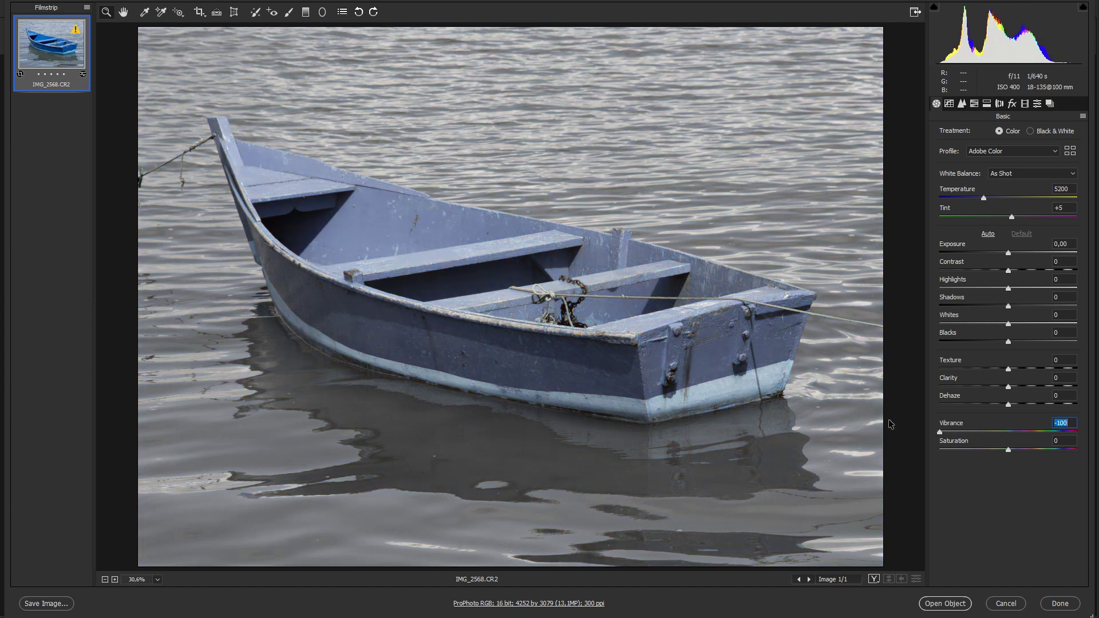
text(0)
key(Tab)
drag(975, 444, 899, 453)
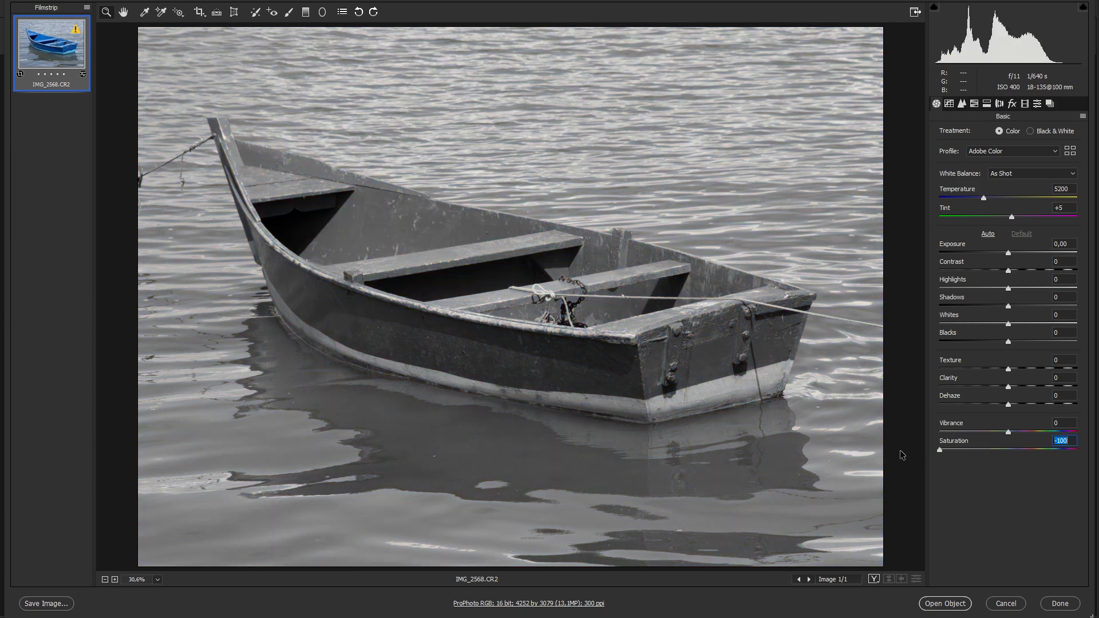
text(0)
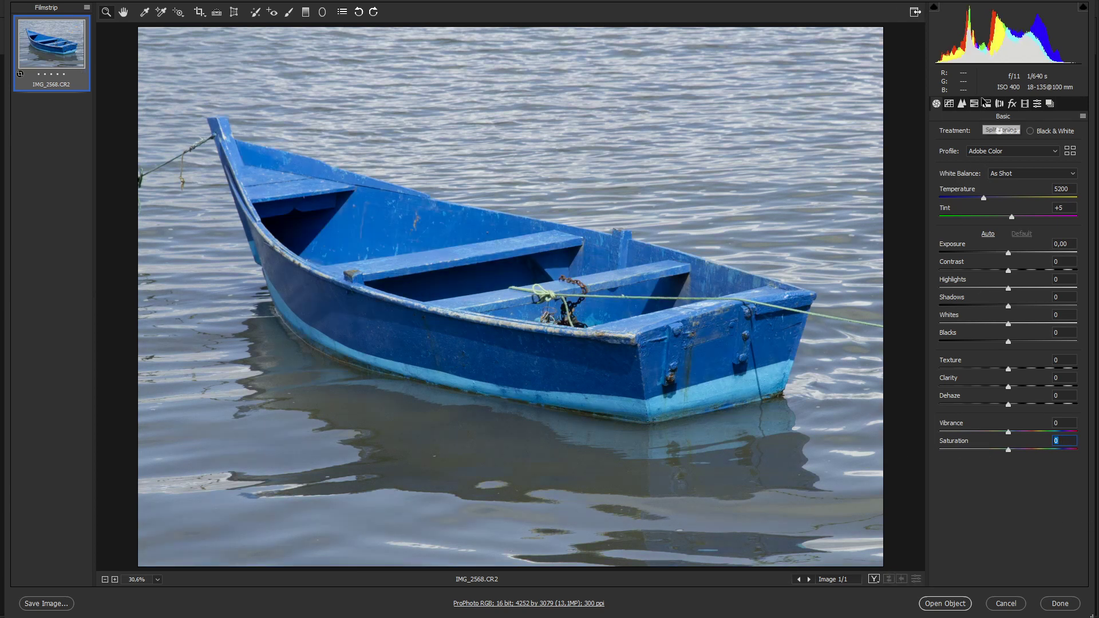
- Shift the boat's hue in both directions with the Targeted Adjustment tool, ending at Blues +100 and Purples +16
click(178, 14)
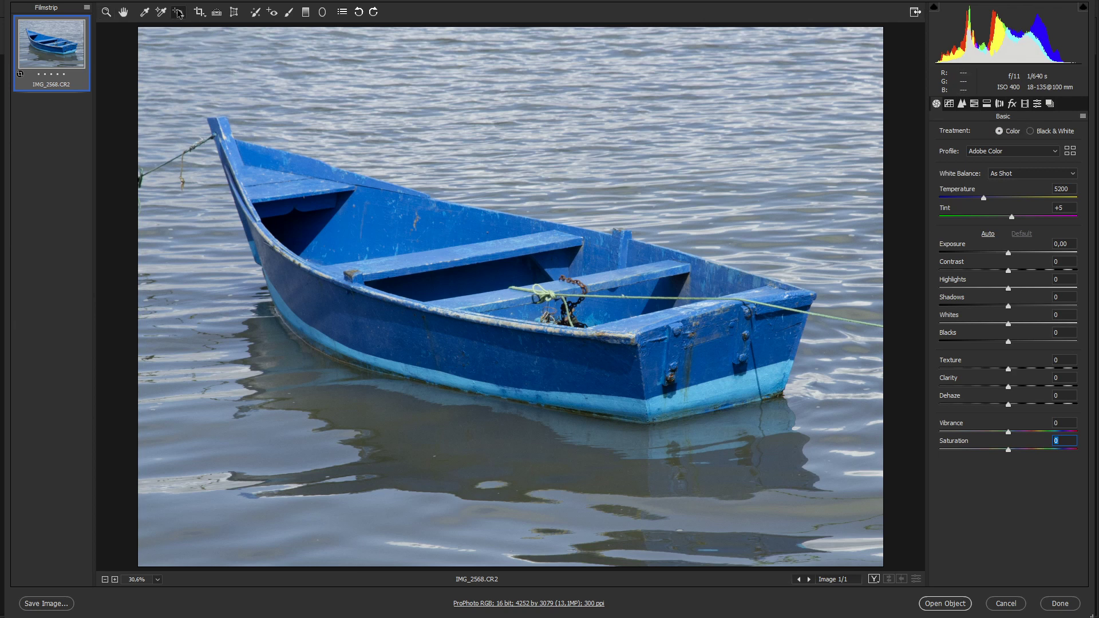
click(196, 45)
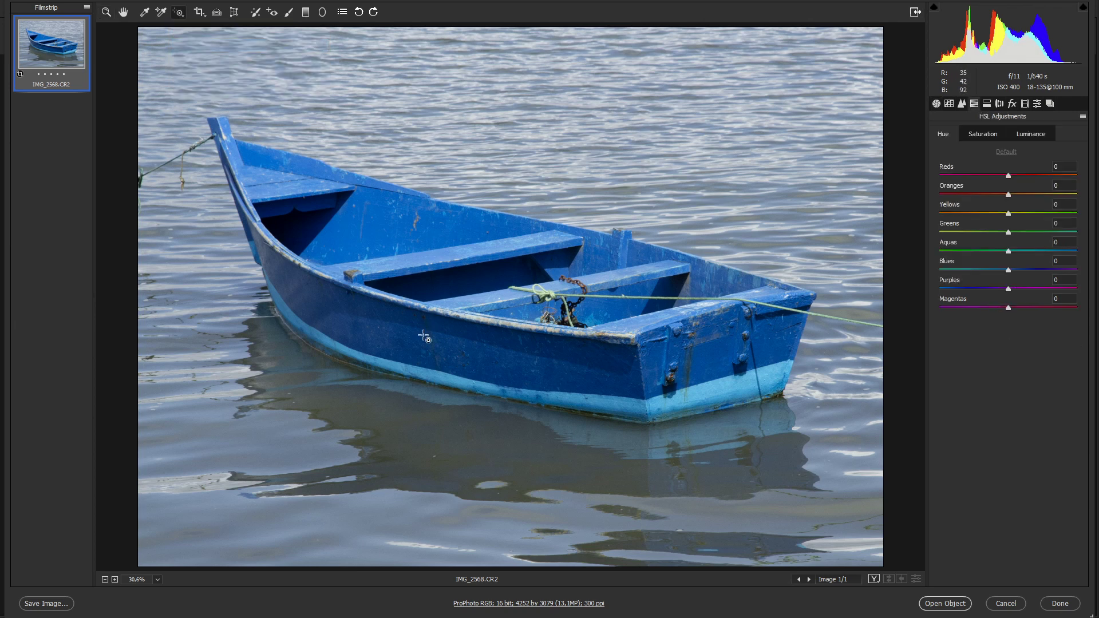
drag(392, 238, 647, 243)
drag(439, 237, 286, 239)
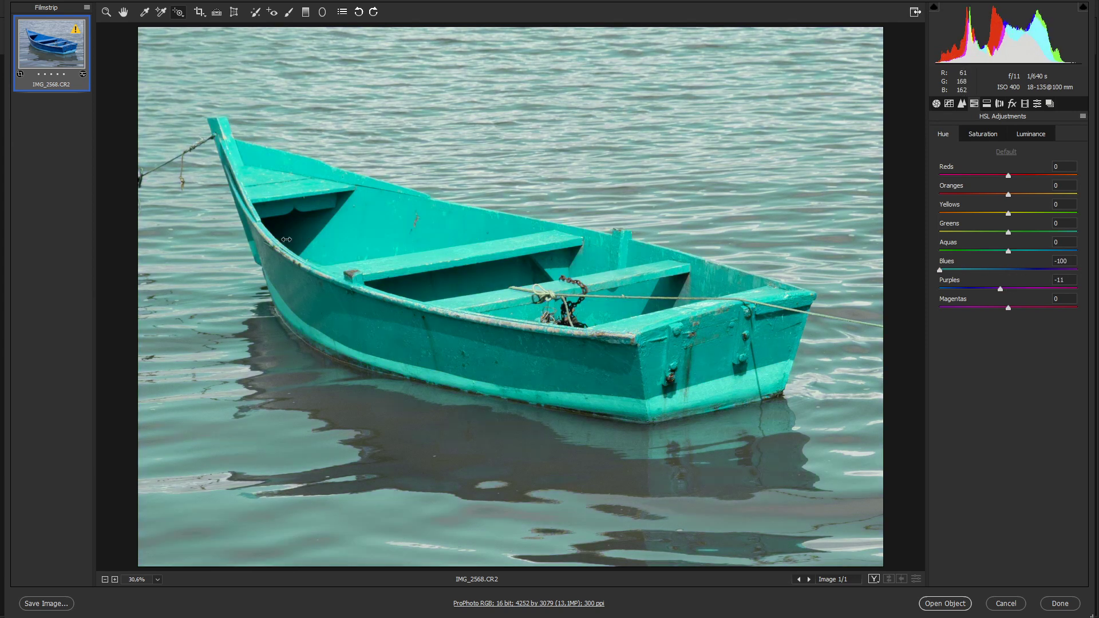
drag(210, 240, 531, 245)
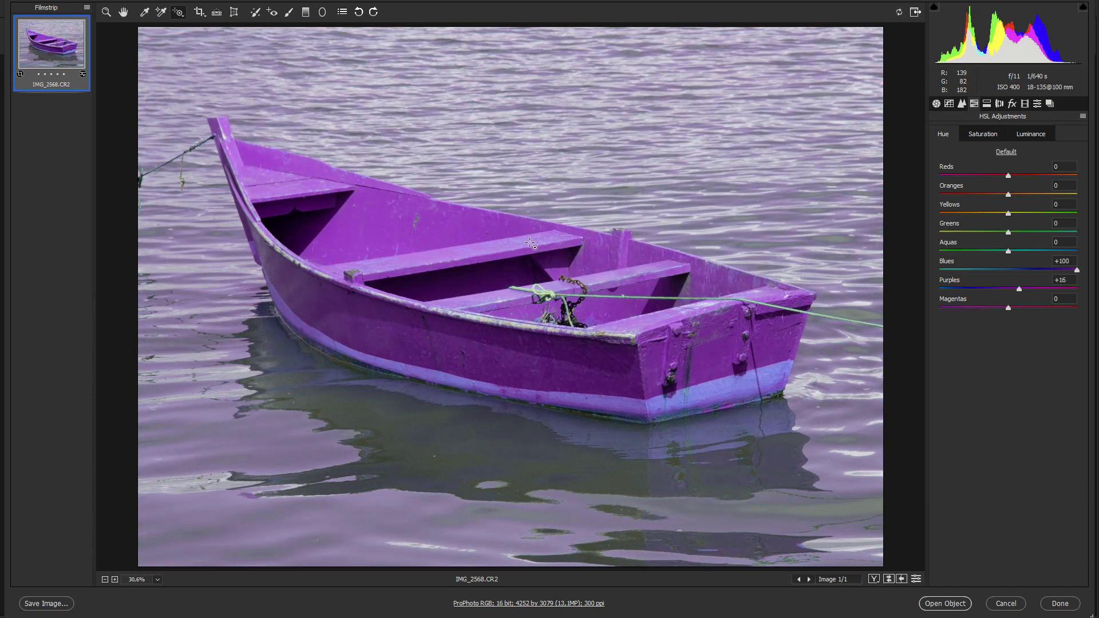
- Discard the boat photo's edits, and preview the fireworks photo IMG_2767.CR2 in Bridge
click(1005, 603)
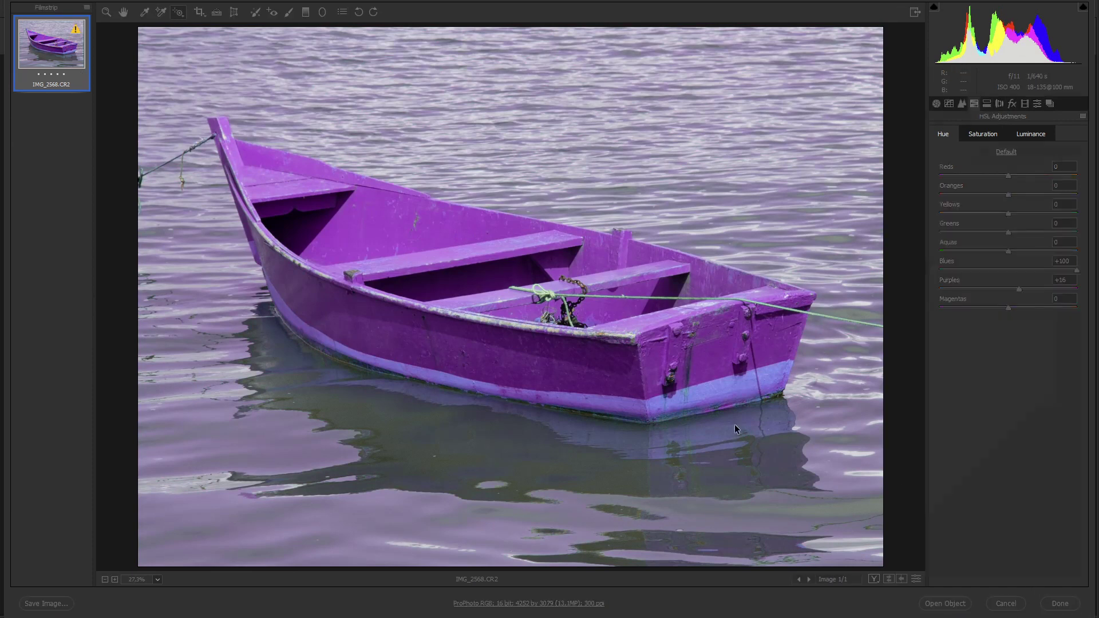
key(alt+Tab)
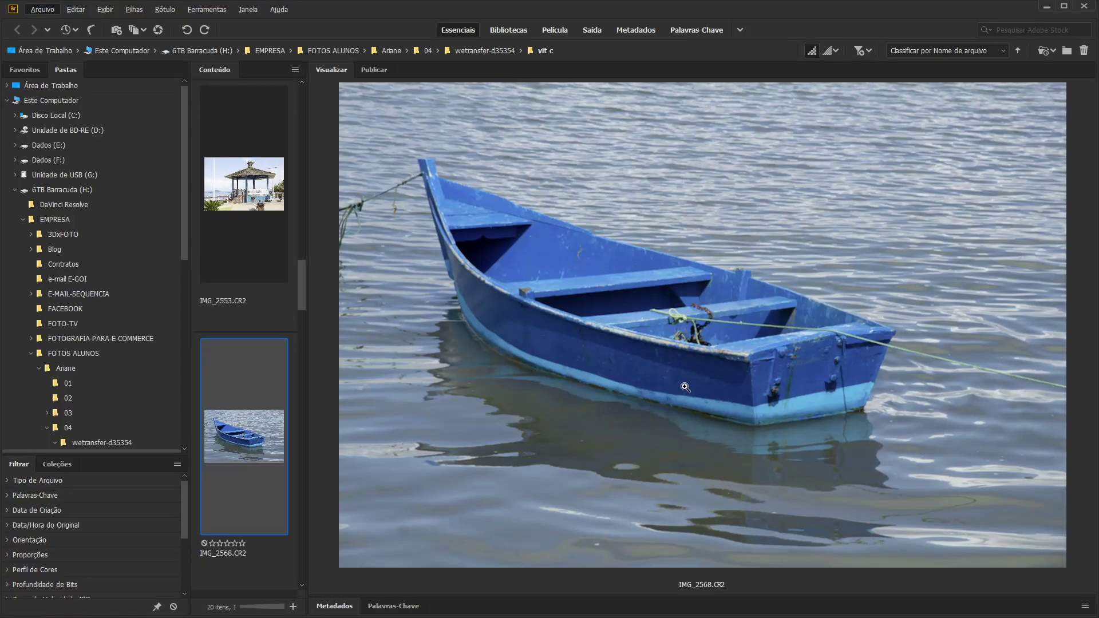
scroll(236, 328, down, 2)
click(259, 237)
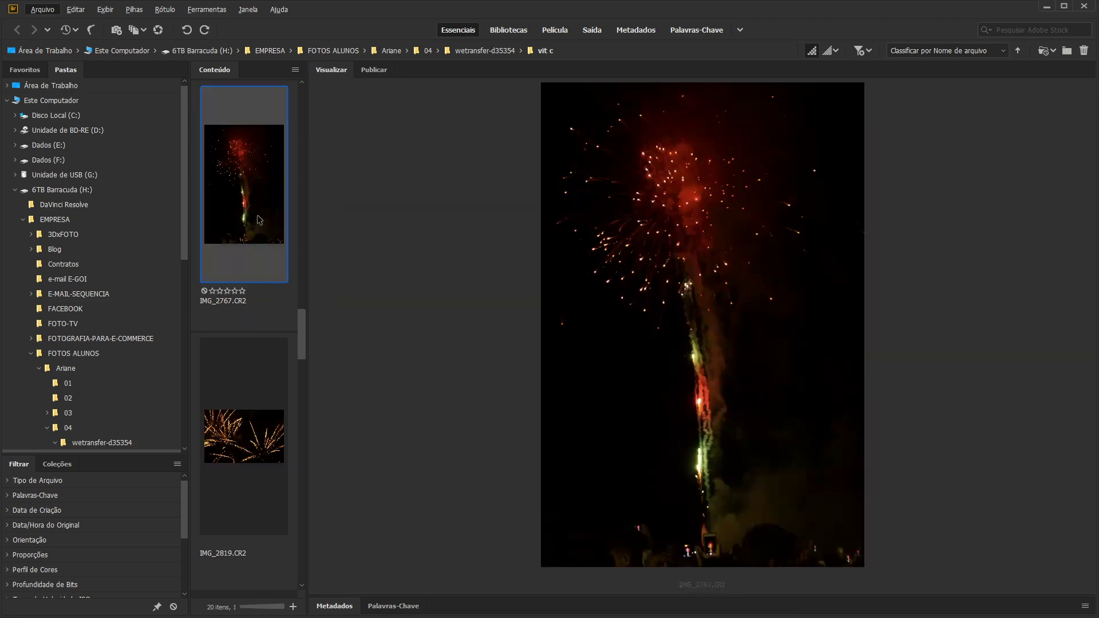
- Inspect the fireworks' sharpness at several points at 100%, and enlarge the metadata area to check the camera settings
click(654, 243)
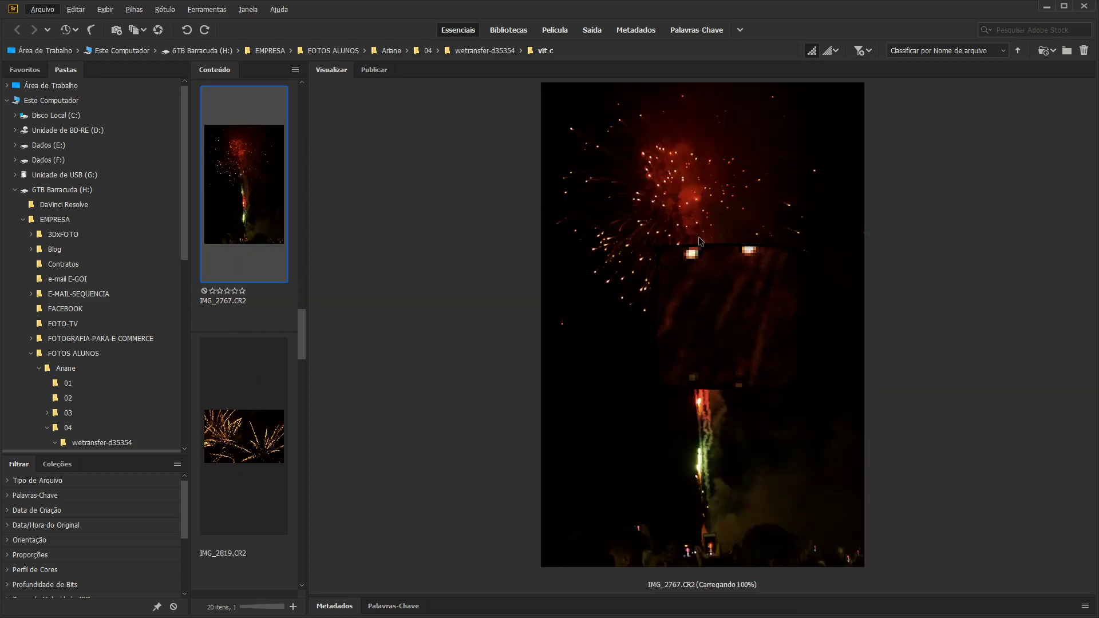
drag(705, 283, 707, 306)
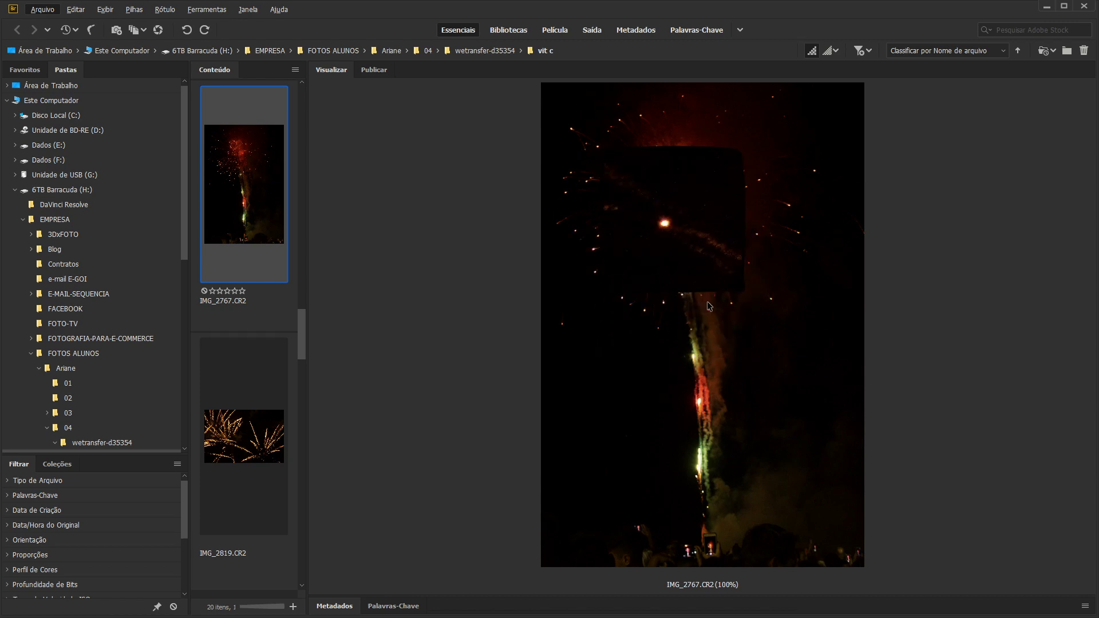
drag(683, 211, 714, 294)
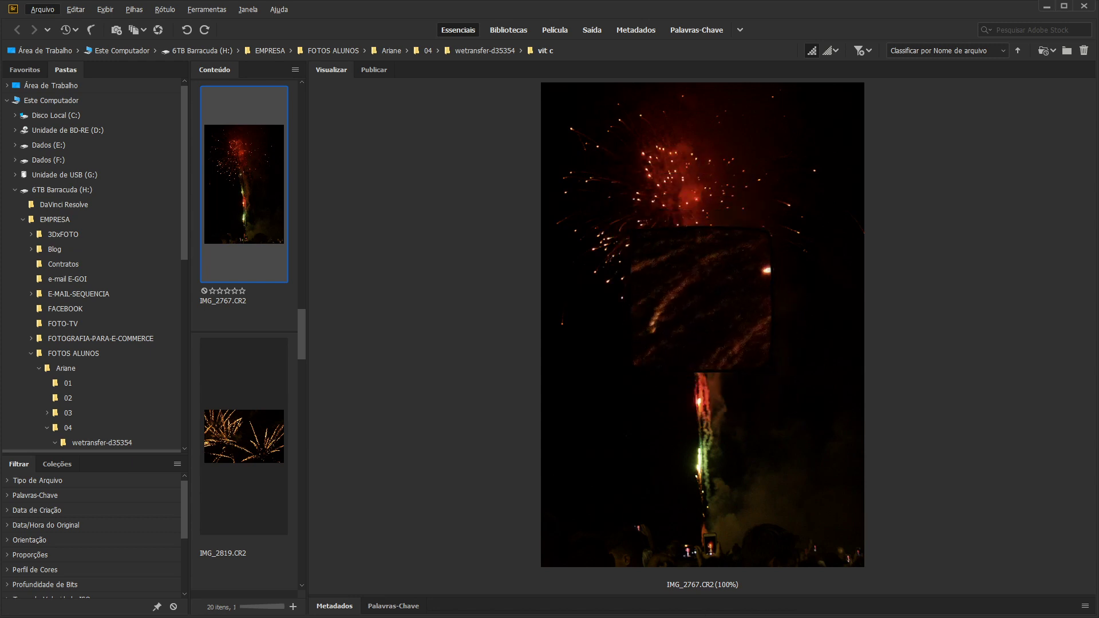
drag(705, 613, 331, 246)
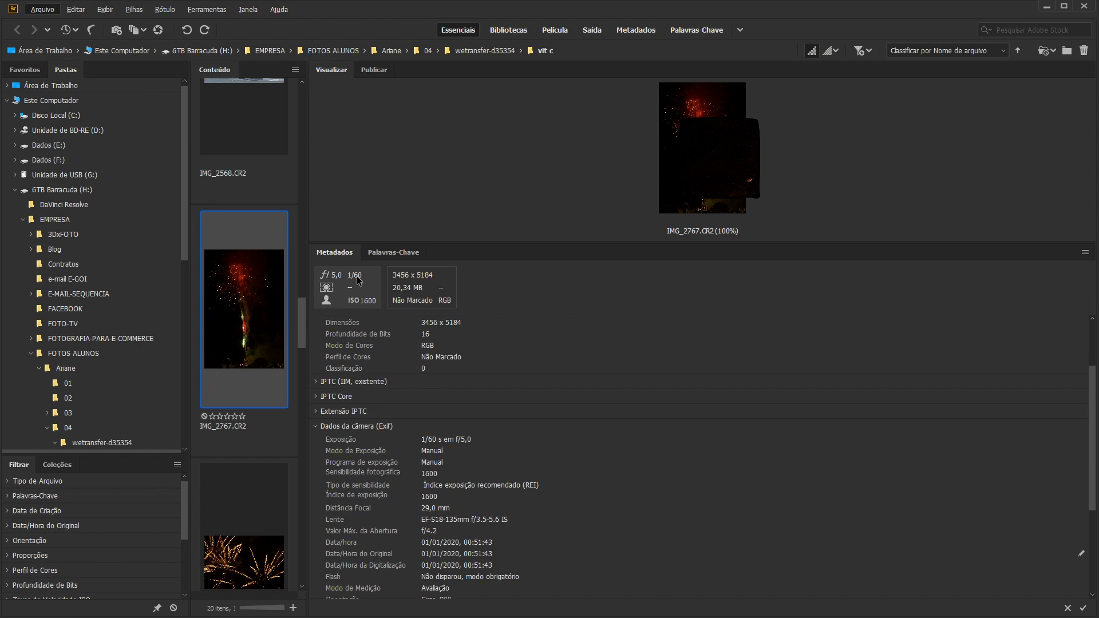
- Review the camera metadata of IMG_2767.CR2, and enlarge the photo preview to its full height
scroll(440, 456, down, 2)
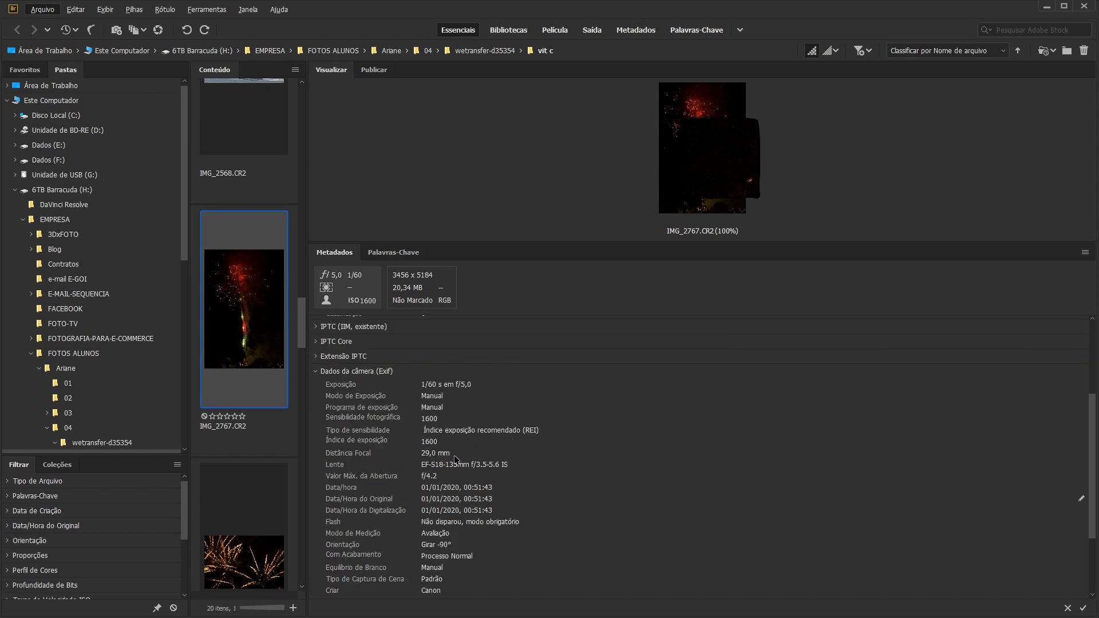
scroll(573, 446, up, 5)
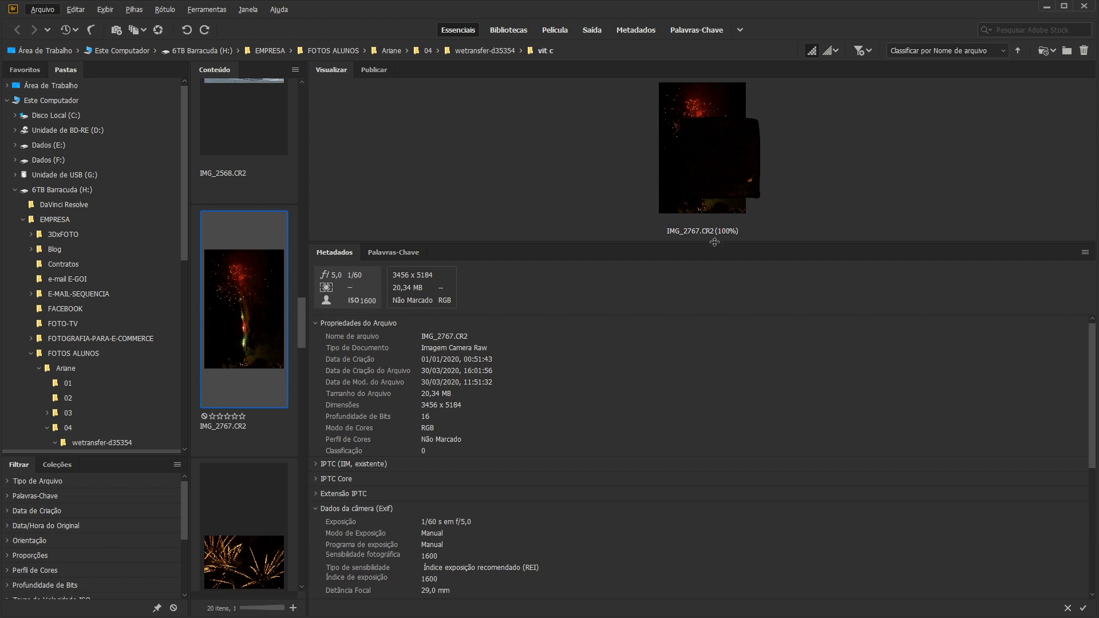
drag(714, 242, 714, 598)
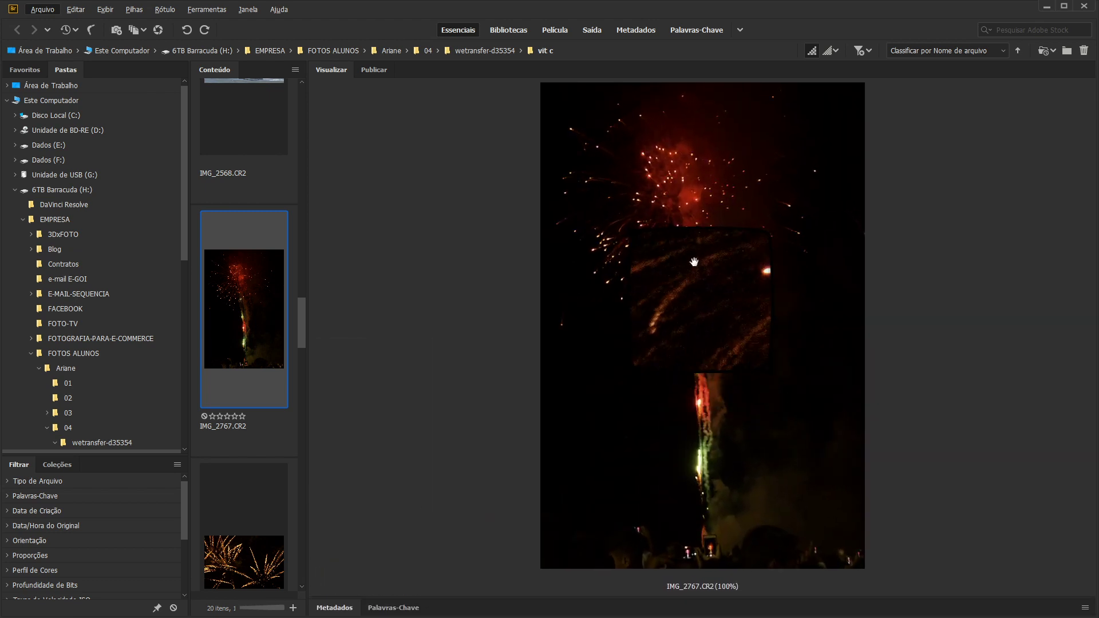
- Check the sharpness of the red burst's sparks in IMG_2767.CR2 at 100%, and close the magnifier
click(708, 213)
click(707, 212)
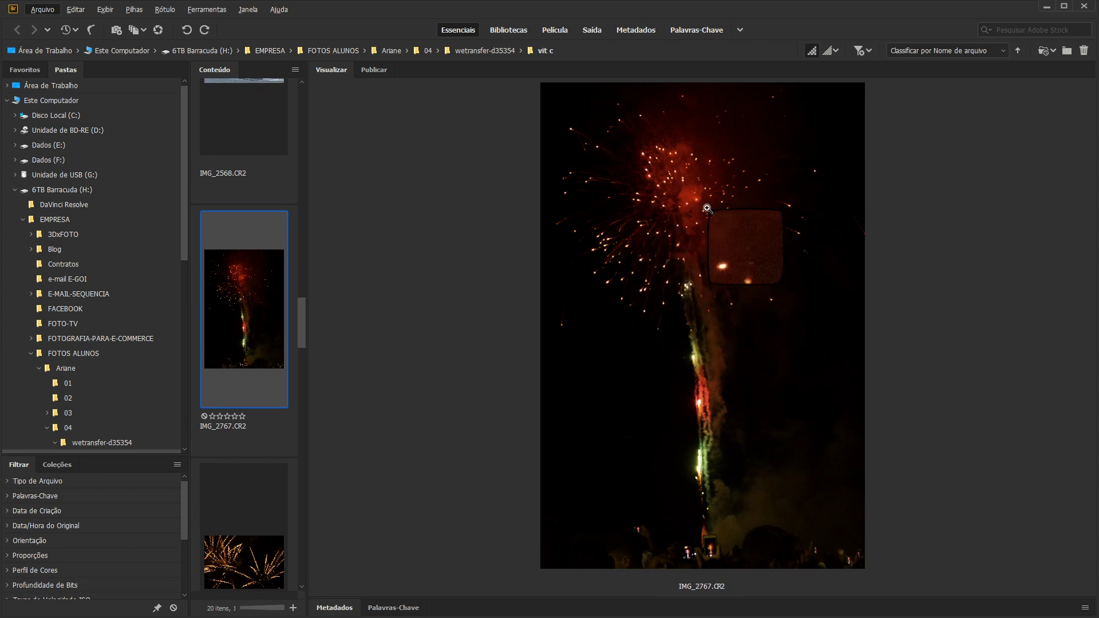
click(619, 224)
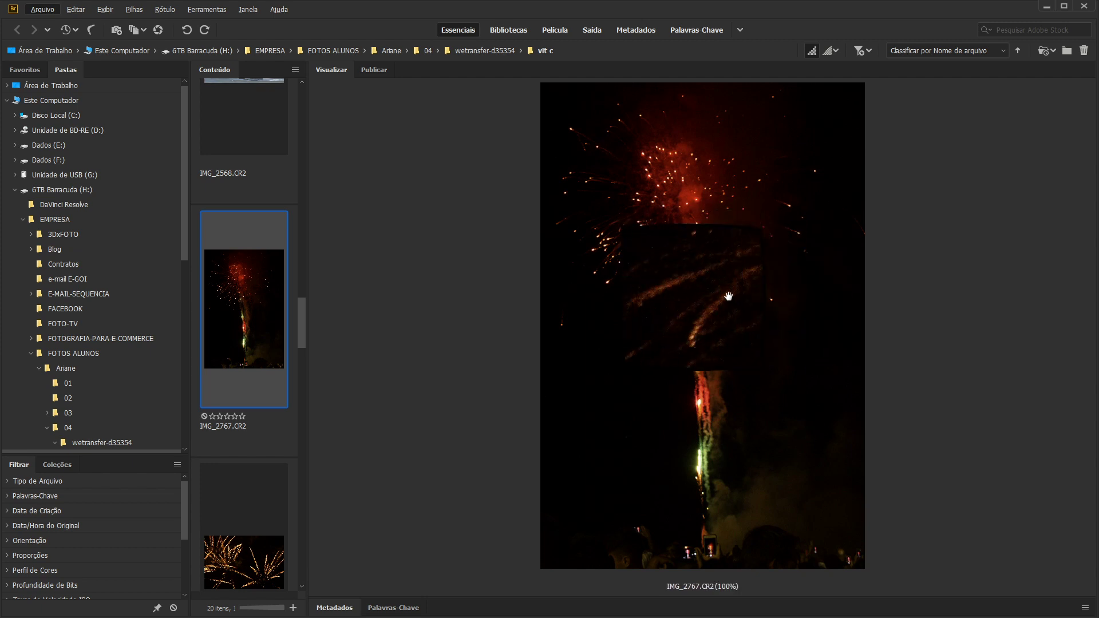
click(597, 240)
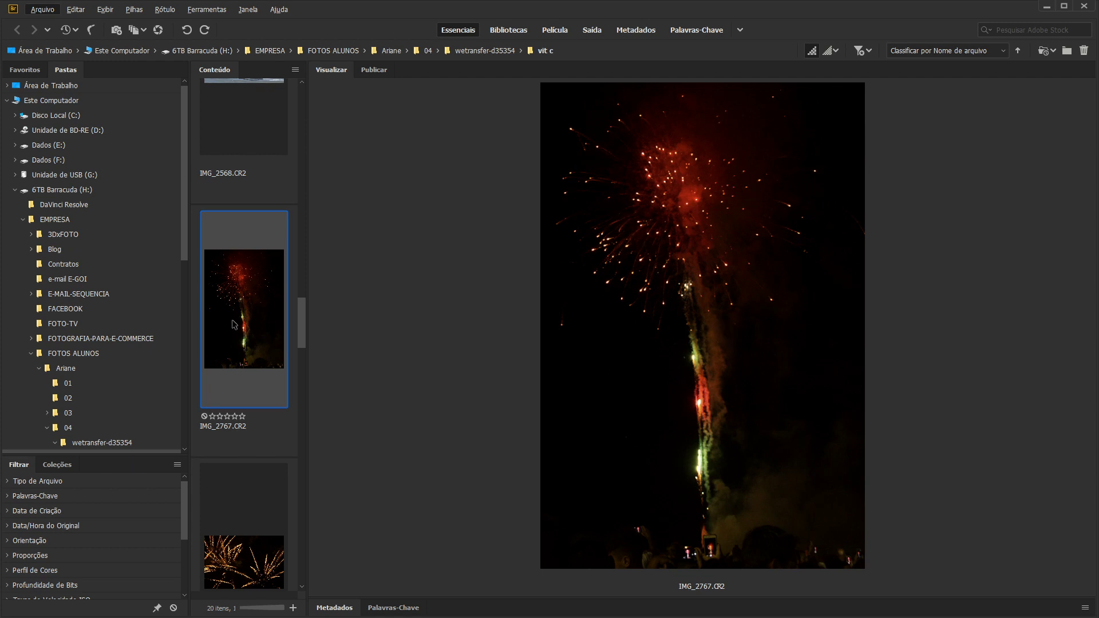
- Preview the golden fireworks photo IMG_2819.CR2 and inspect several of its light trails at 100%
drag(295, 332, 305, 367)
click(265, 226)
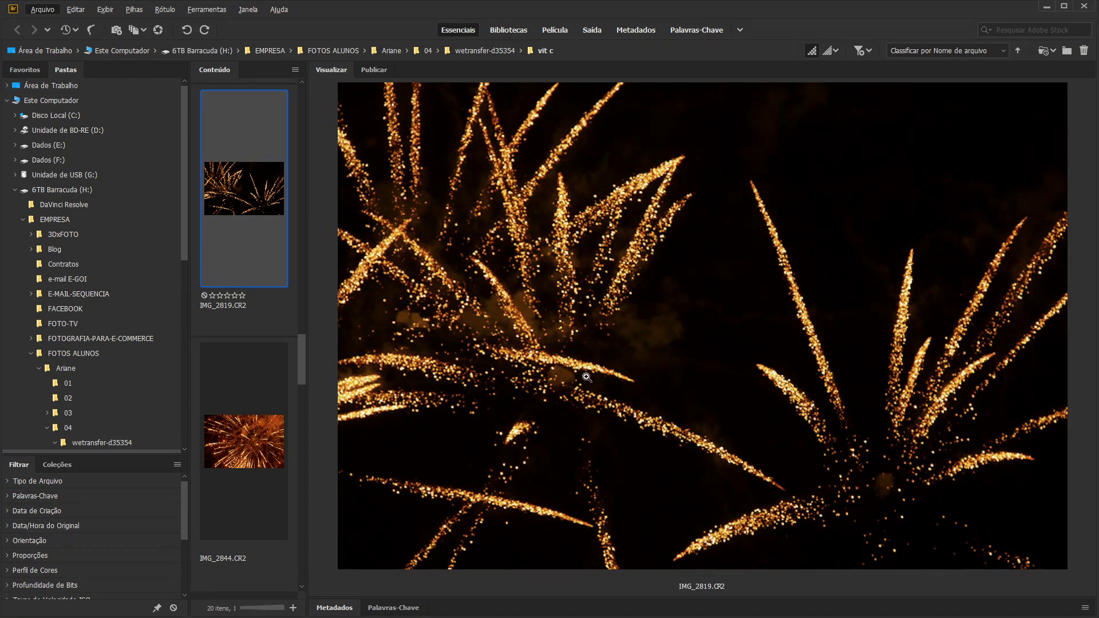
click(768, 375)
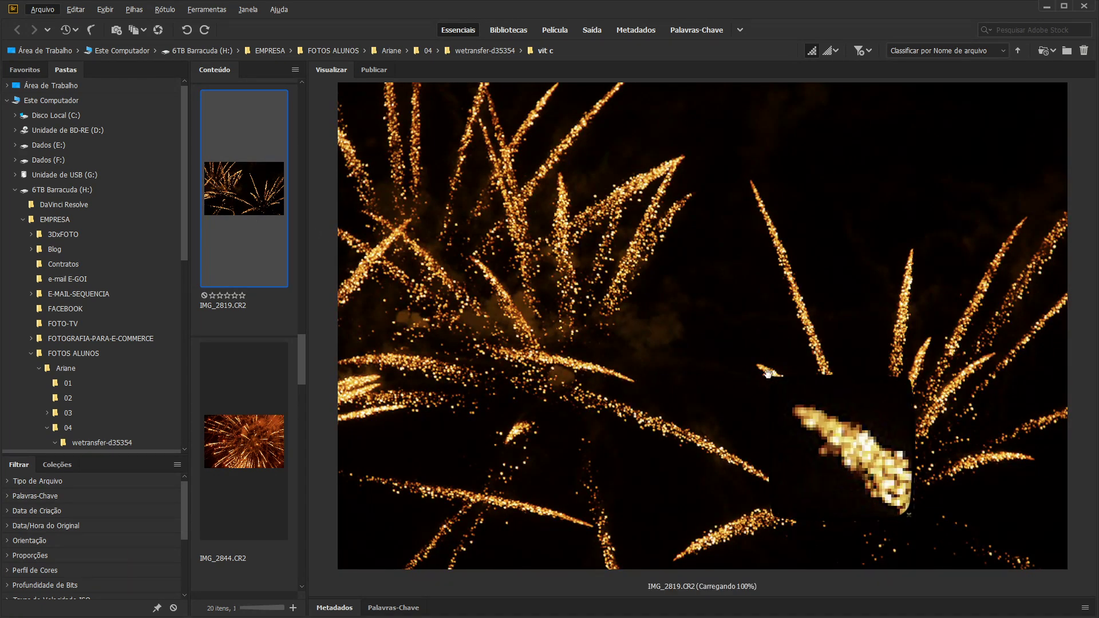
click(788, 275)
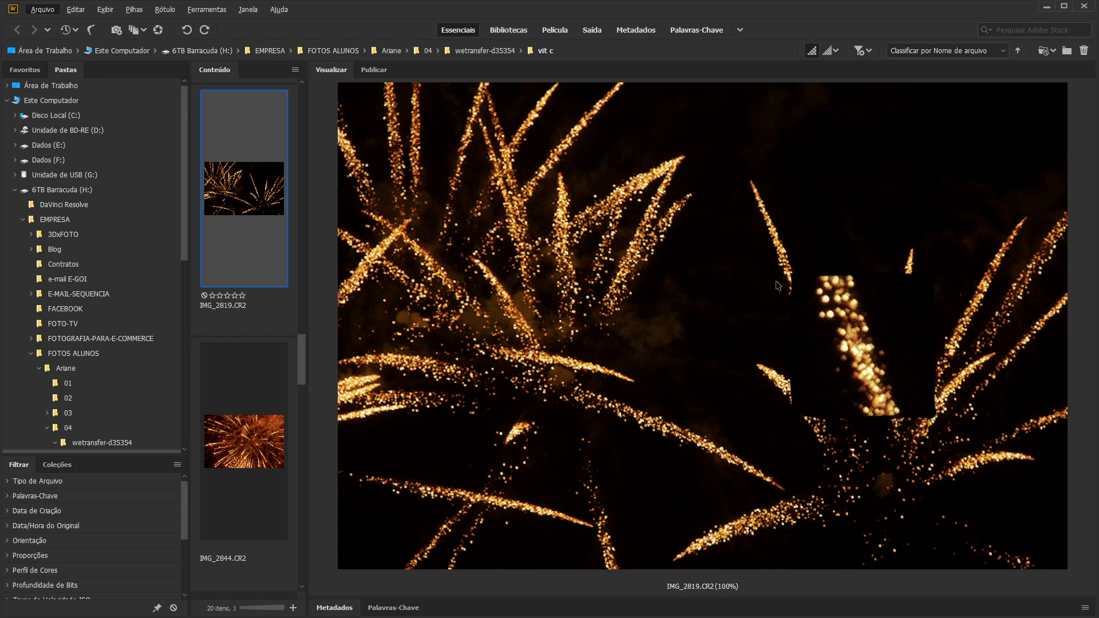
click(595, 371)
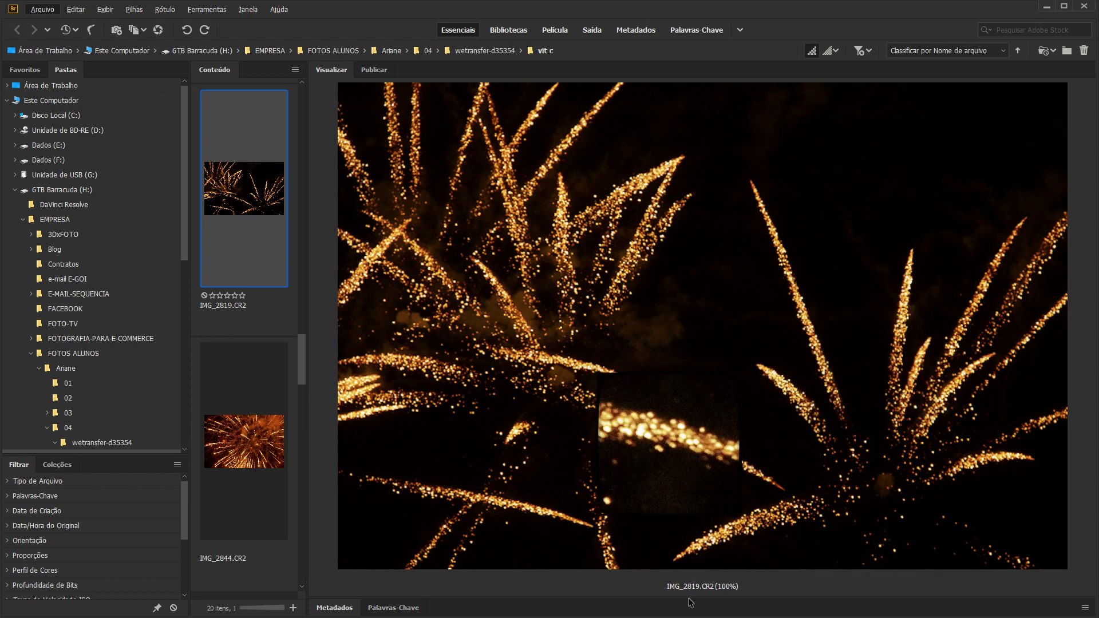
- Resize the metadata area so only the camera settings summary shows under a large preview, and magnify an upper trail of IMG_2819.CR2
drag(688, 597, 408, 323)
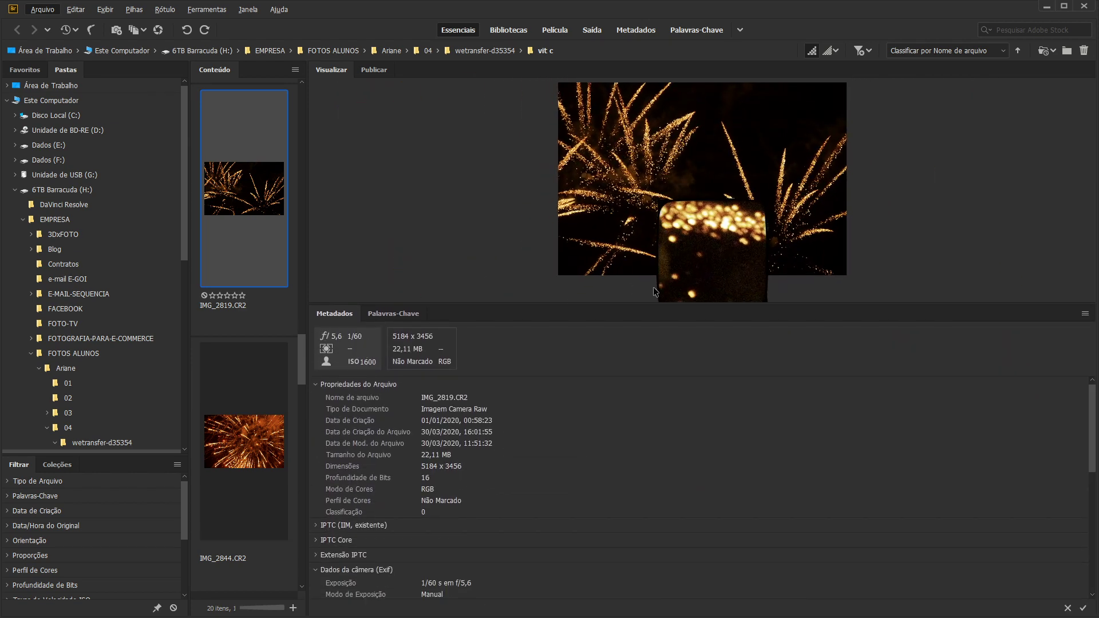
drag(654, 303, 638, 564)
click(661, 170)
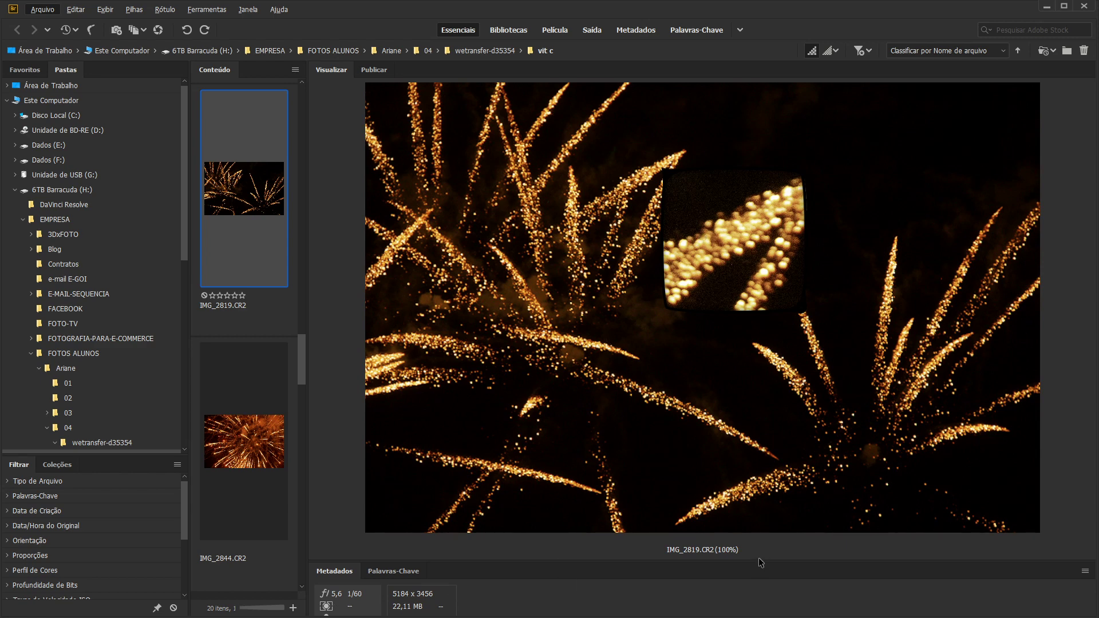
mouse_move(760, 562)
mouse_down()
mouse_move(741, 343)
mouse_move(742, 550)
mouse_up()
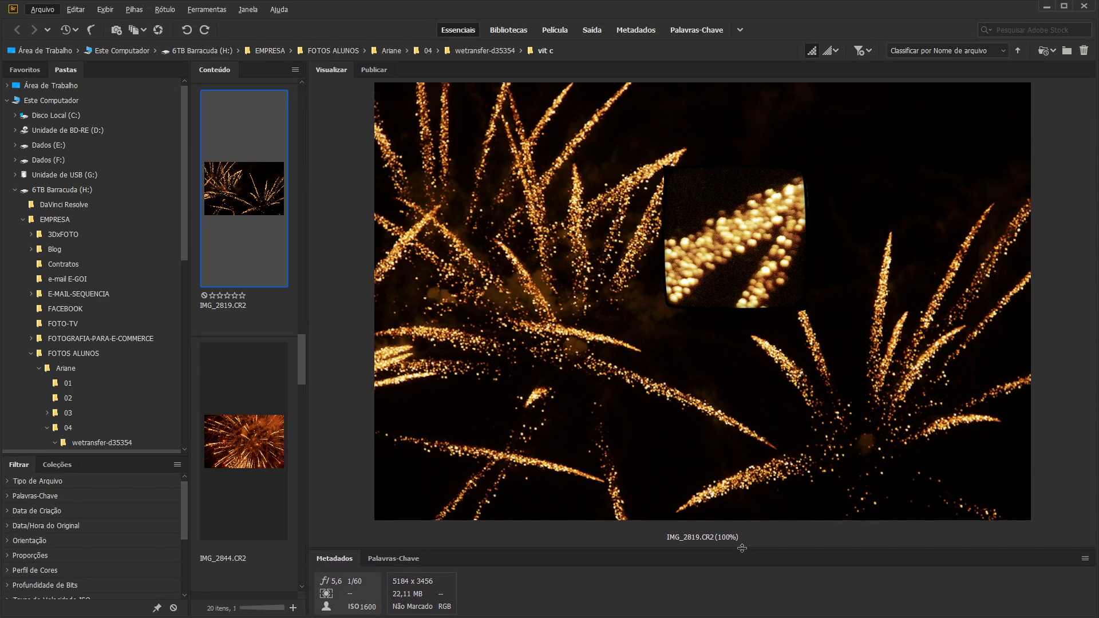
- Preview IMG_2844.CR2 and inspect its smoke, light trails and lower burst at 100%, closing the magnifier when done
click(279, 450)
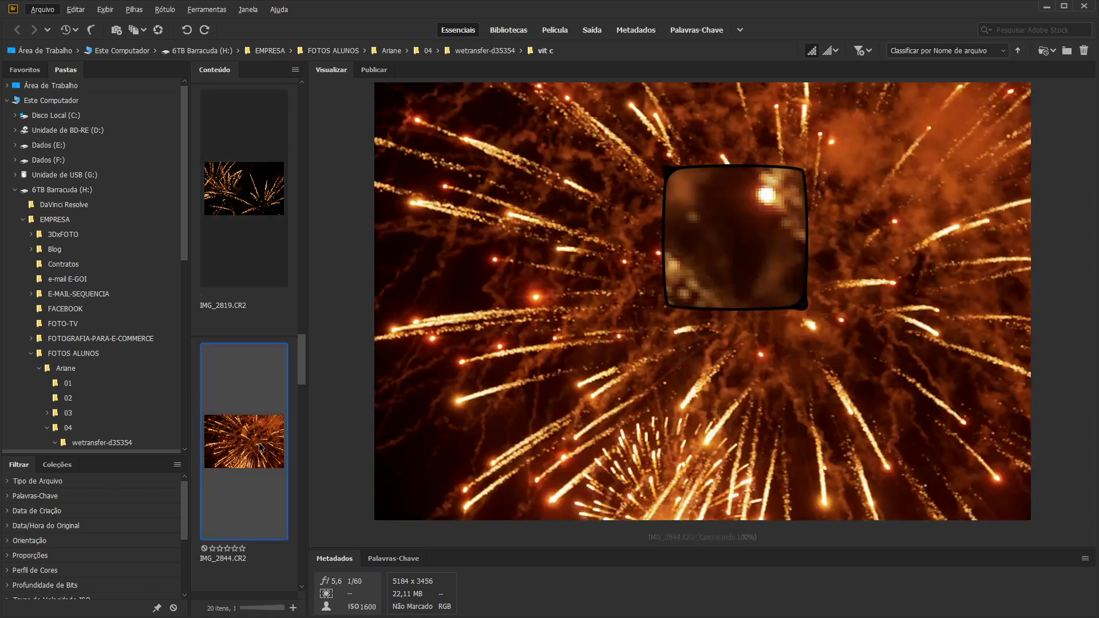
click(787, 372)
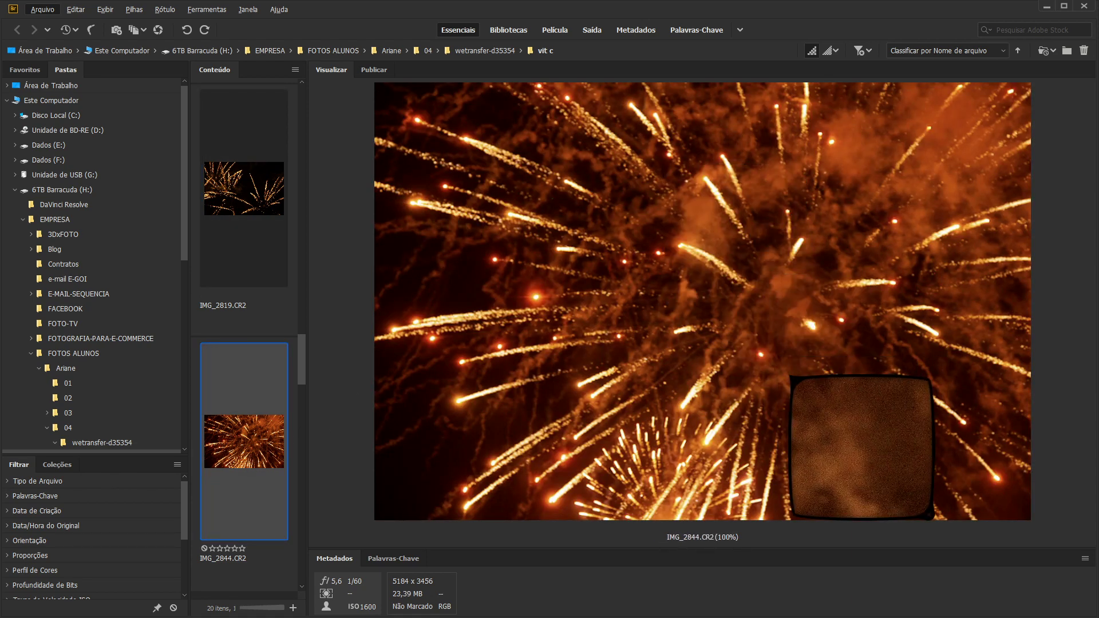
click(789, 375)
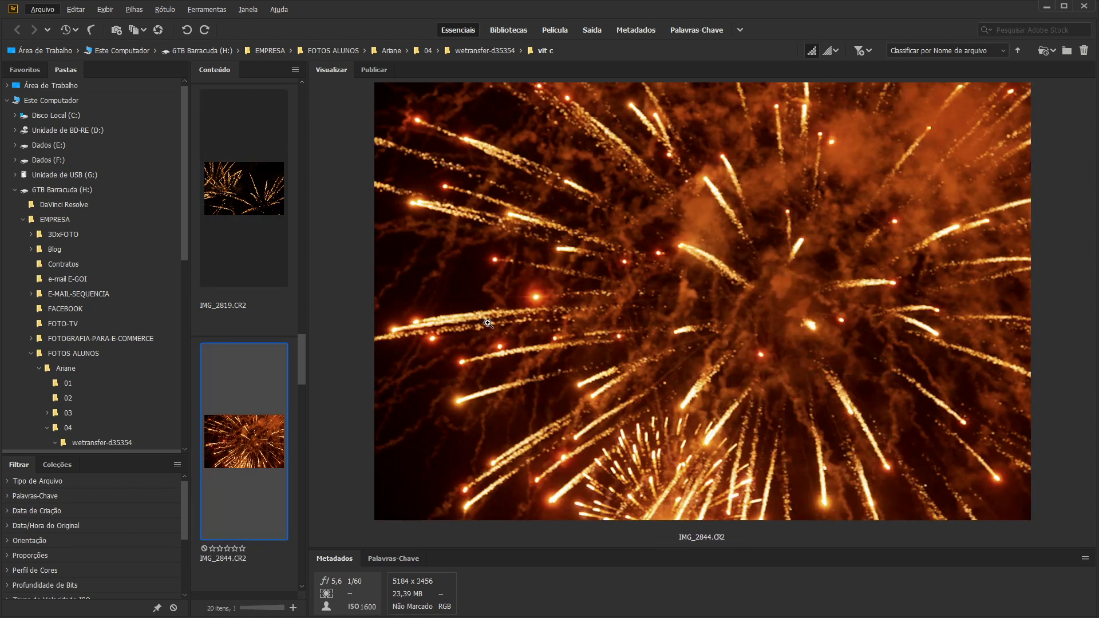
click(466, 318)
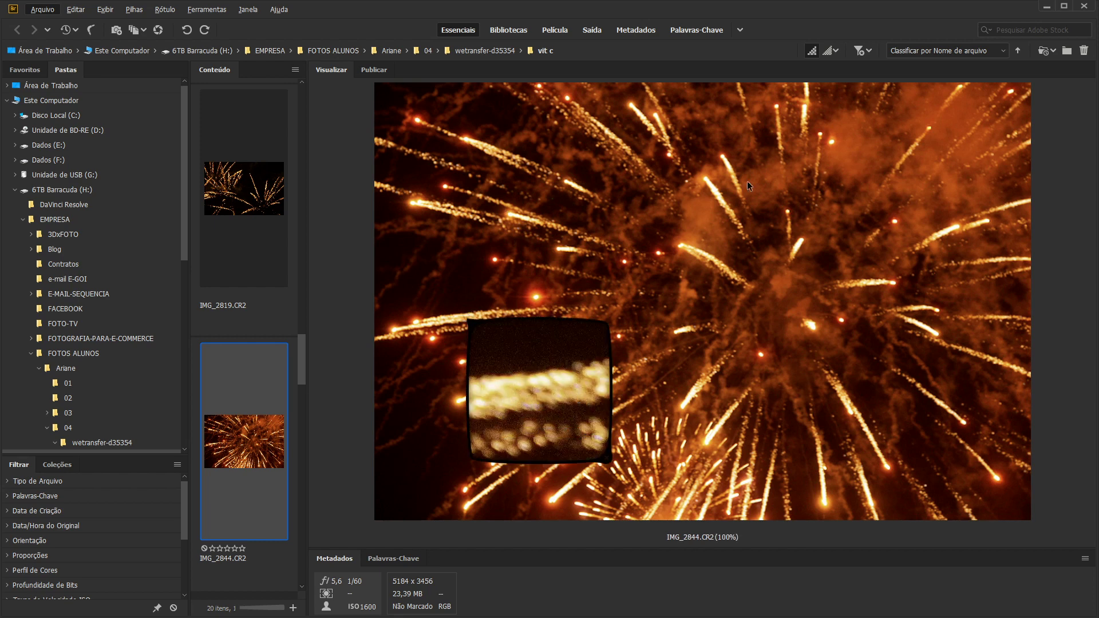
click(885, 286)
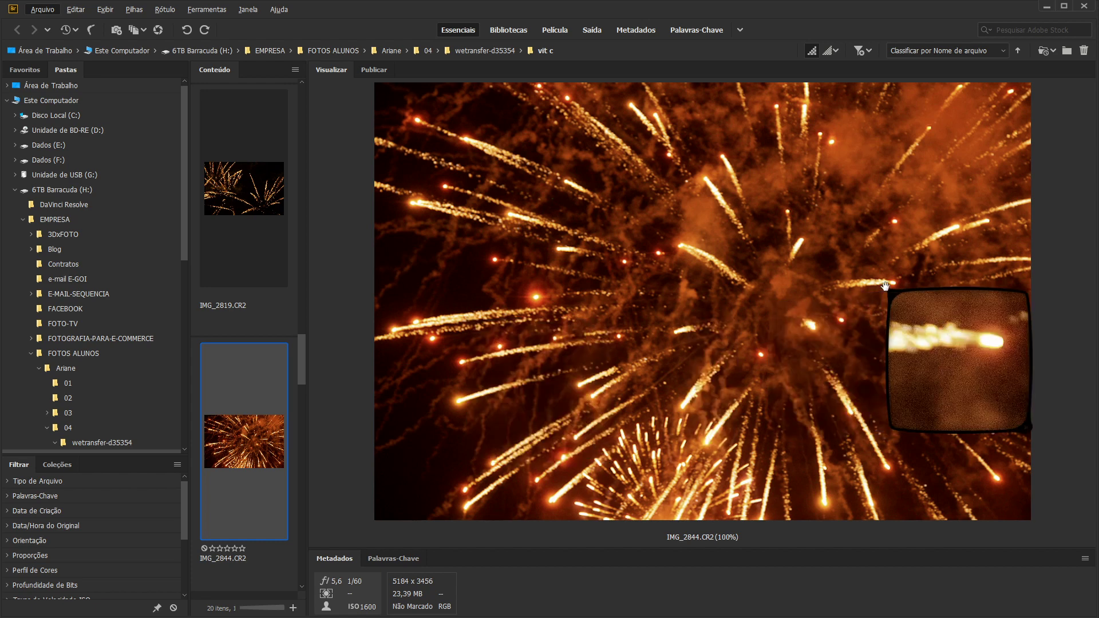
click(806, 248)
click(701, 444)
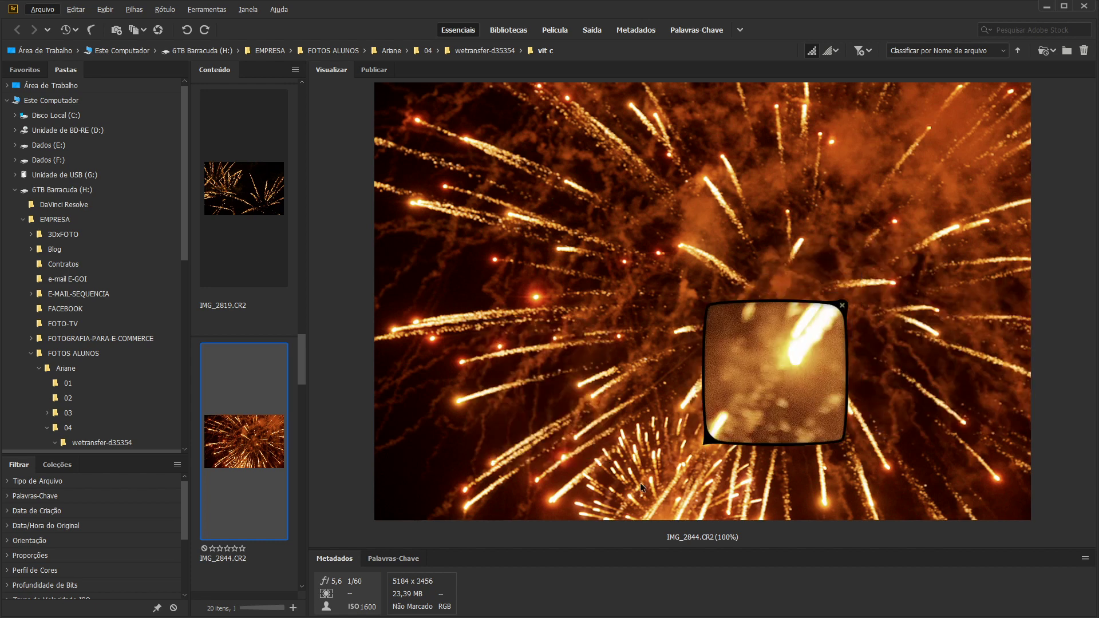
click(620, 476)
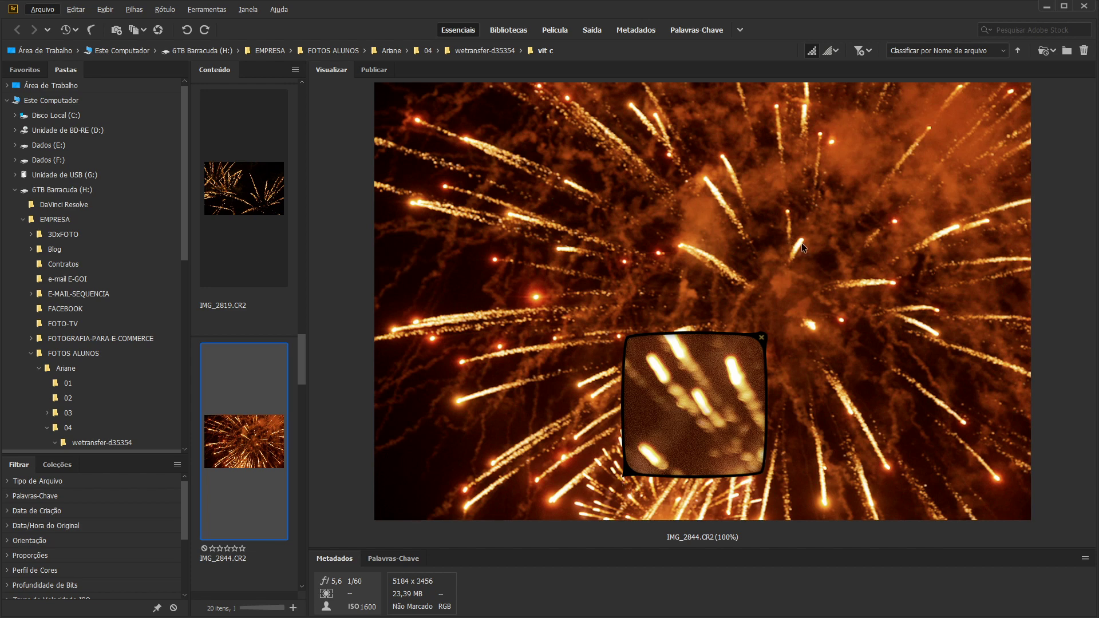
click(818, 263)
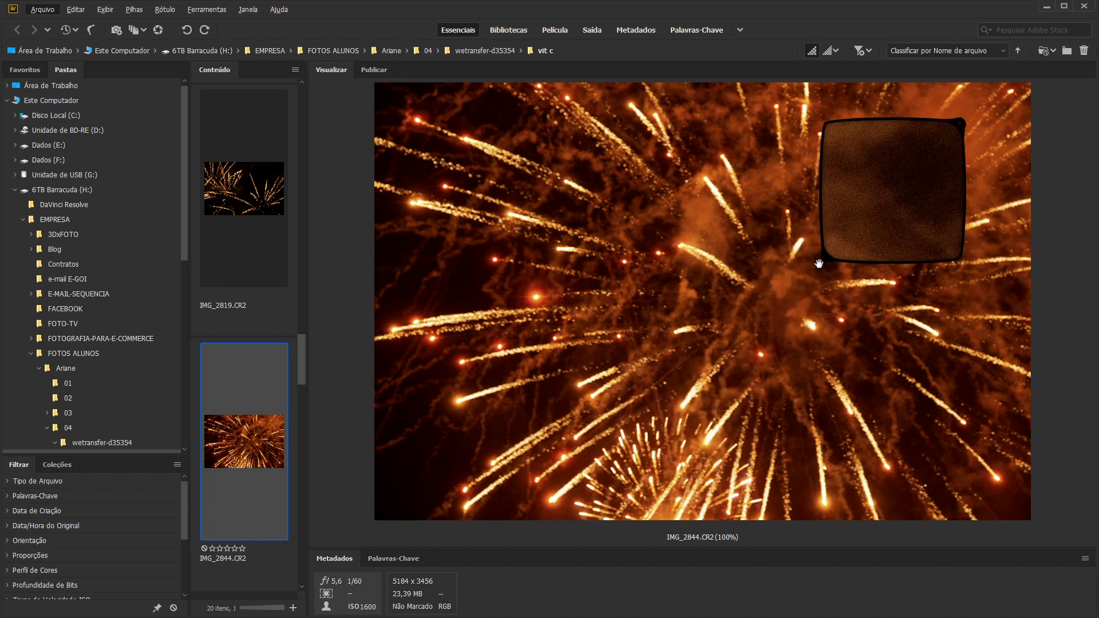
click(818, 263)
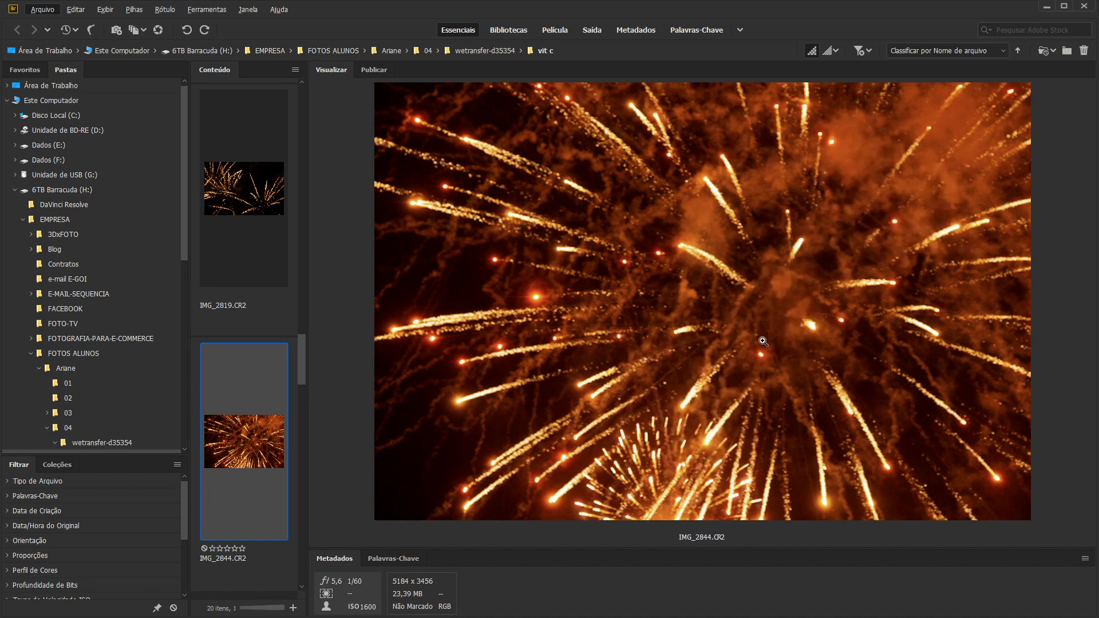
- Preview the two-burst fireworks photo IMG_2846.CR2 and inspect the sparks of both bursts at 100%
scroll(259, 284, down, 3)
scroll(260, 252, up, 5)
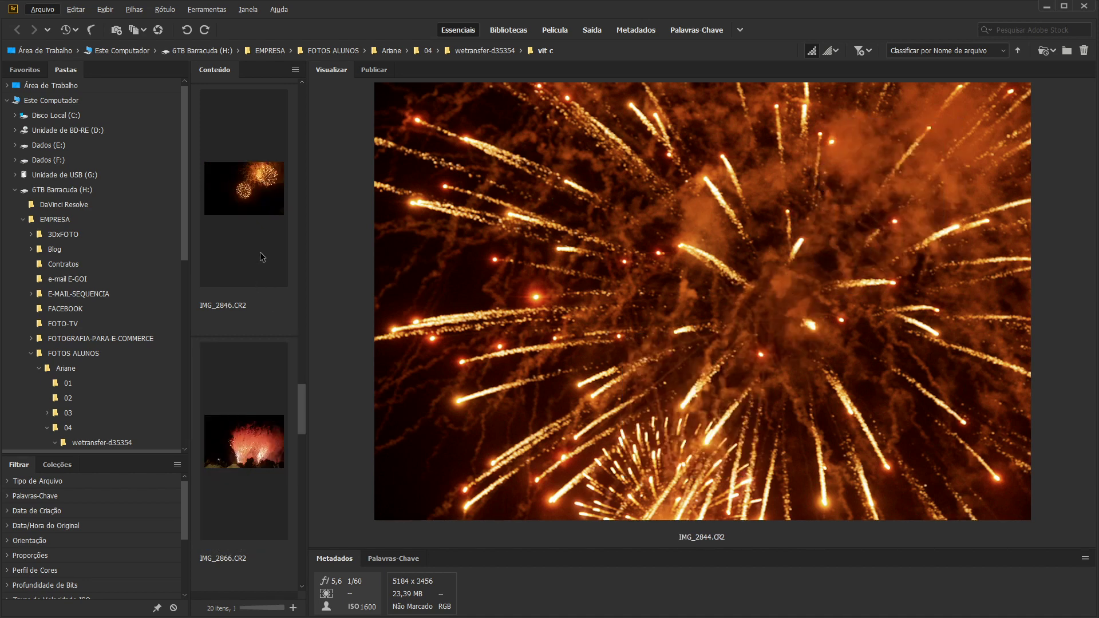
click(266, 439)
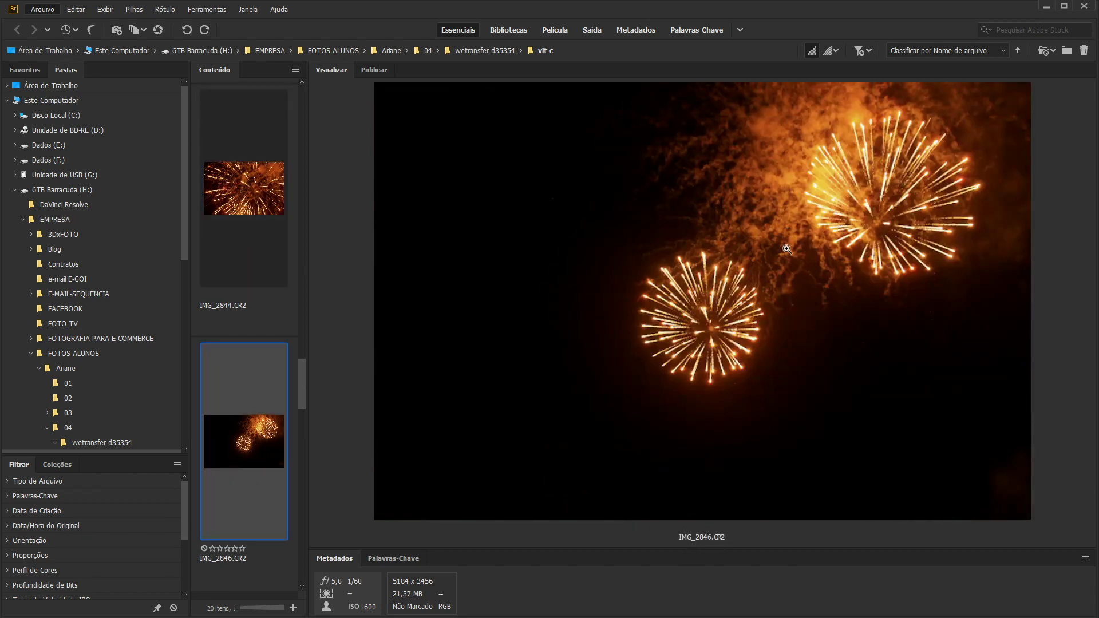
click(725, 322)
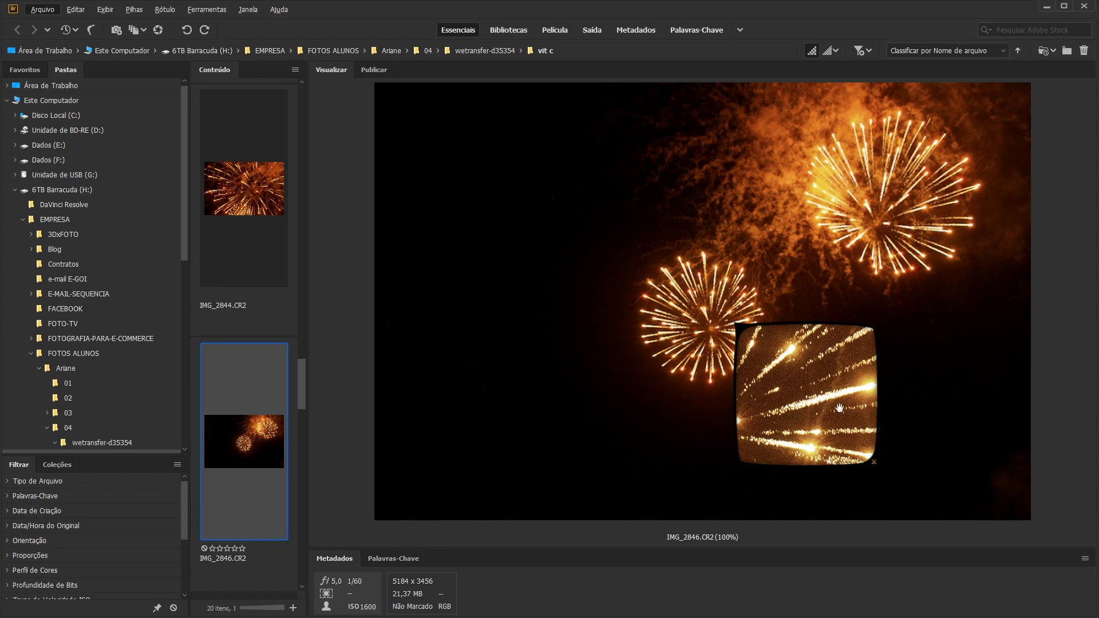
click(906, 184)
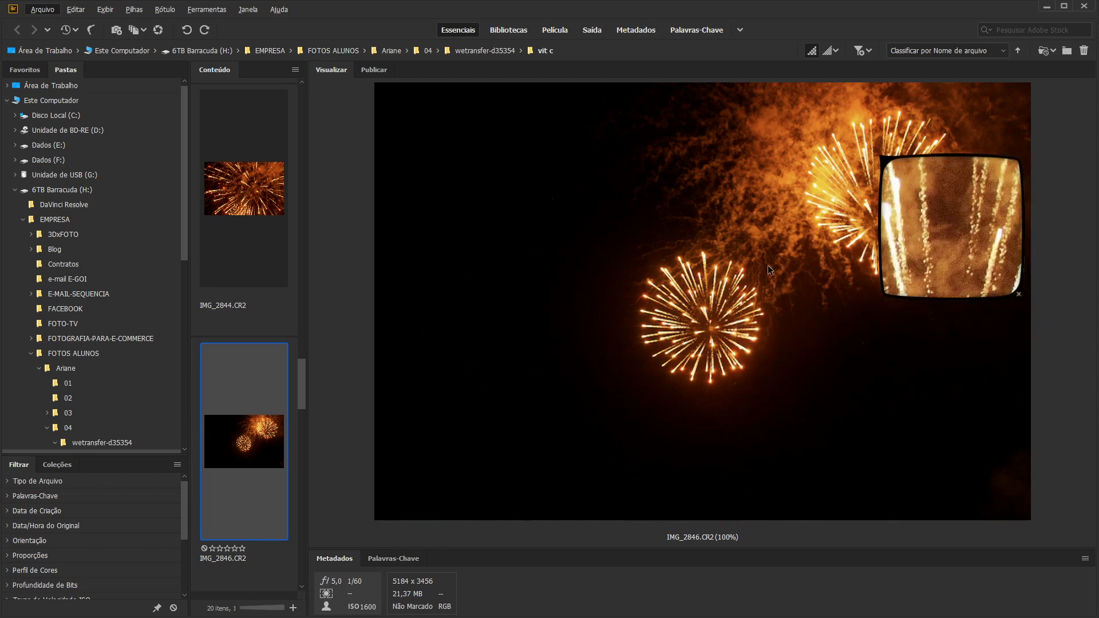
- Examine the edges of the smaller burst and the dark sky in IMG_2846.CR2 at 100%
click(735, 321)
drag(735, 321, 730, 328)
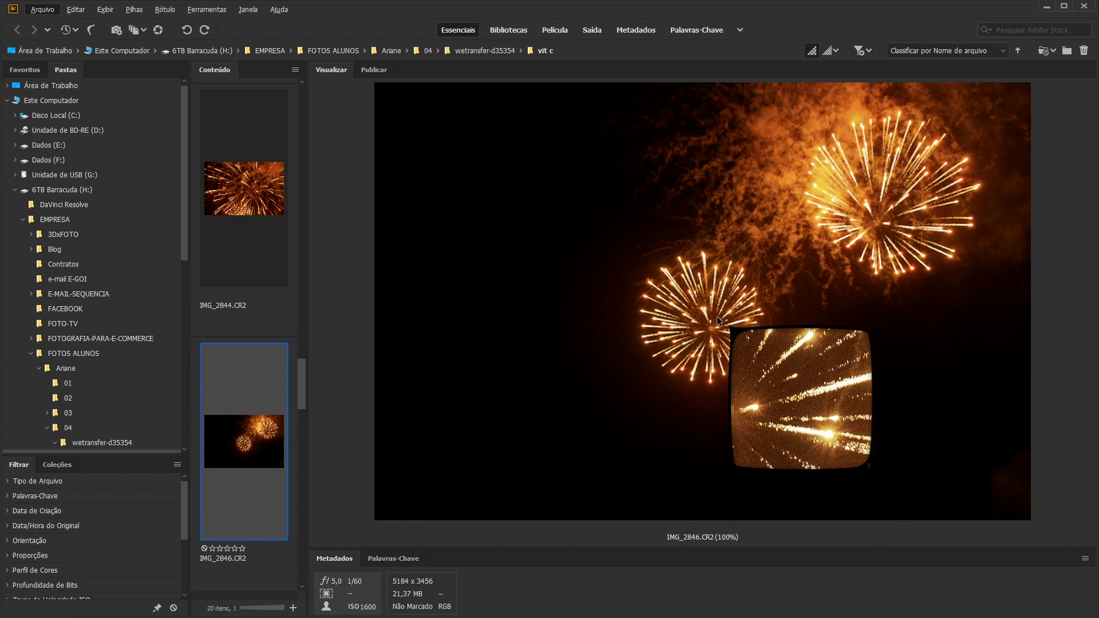
click(767, 293)
click(637, 327)
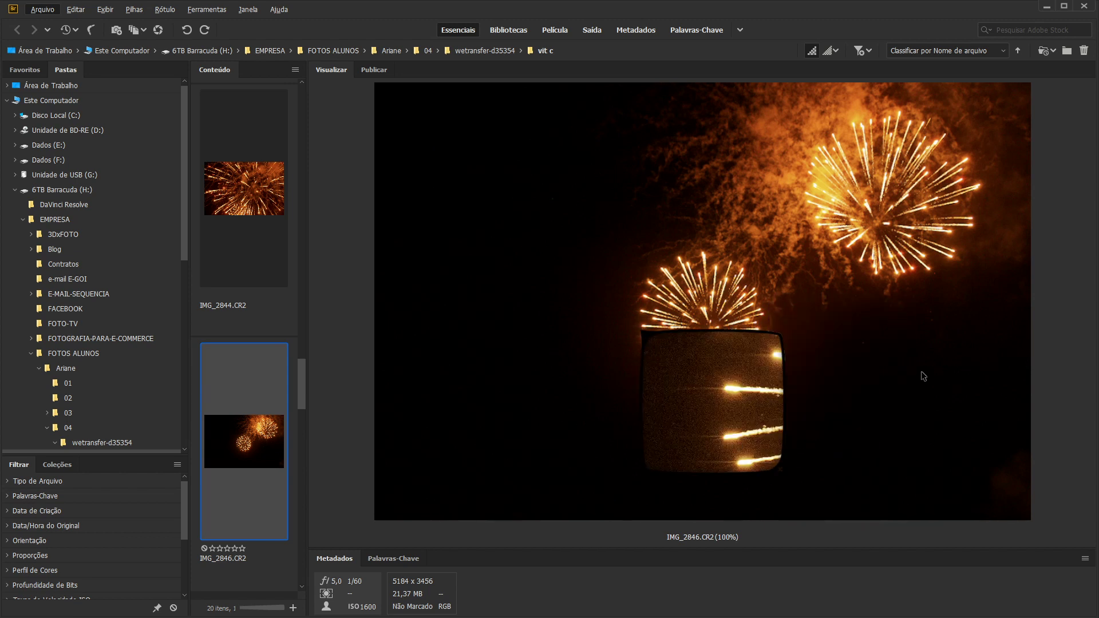
click(923, 376)
click(859, 338)
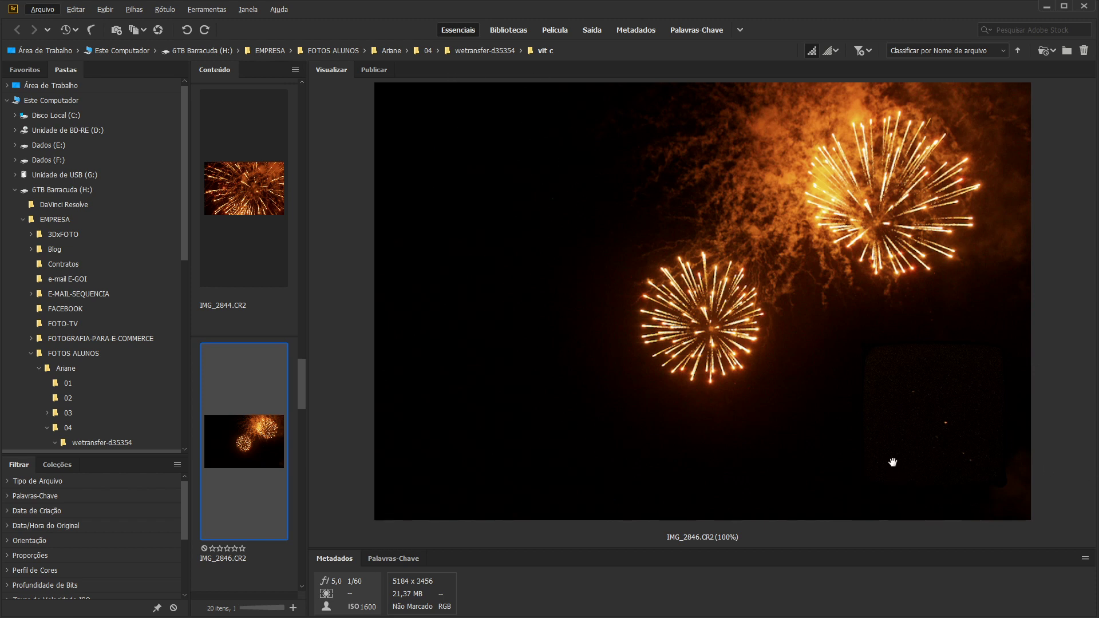
- Preview the red fireworks photo IMG_2866.CR2, inspect its smoke at 100%, and close the magnifier
scroll(303, 380, down, 4)
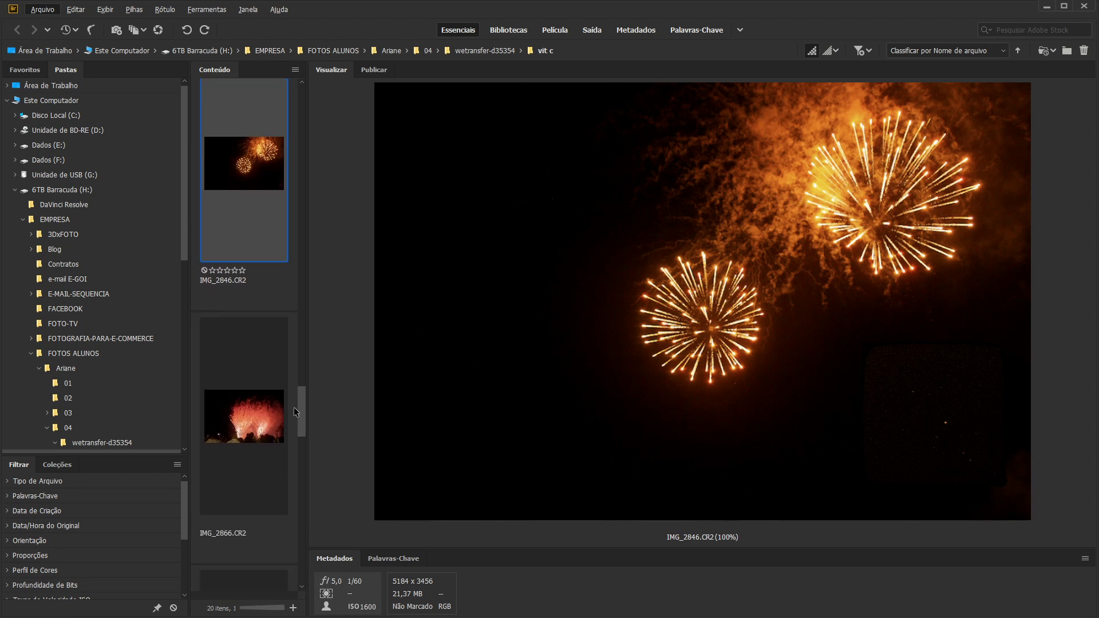
key(Down)
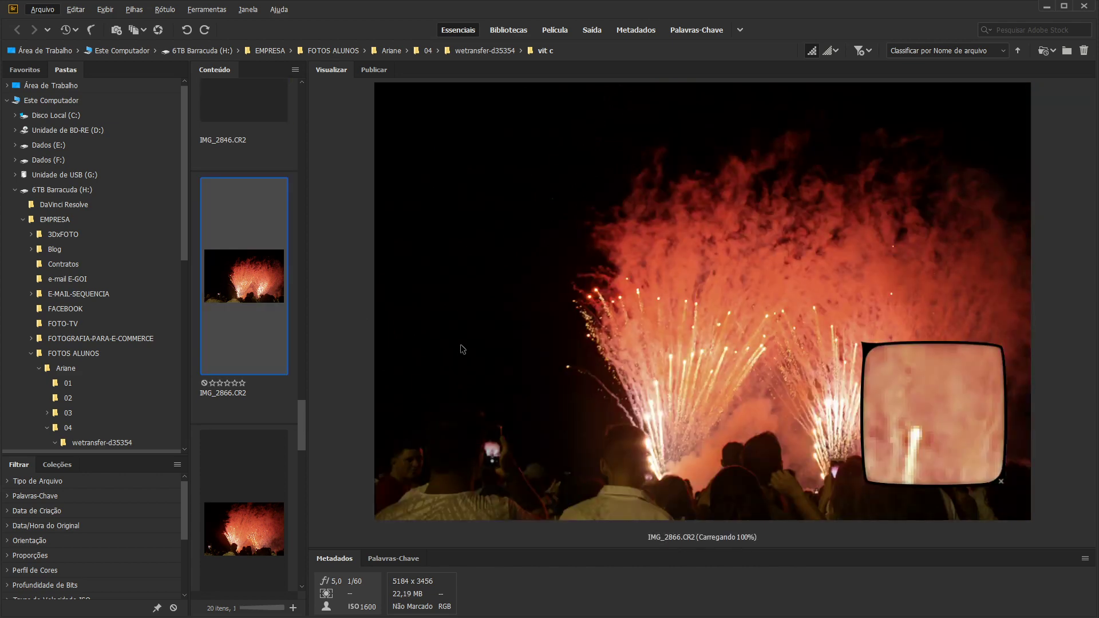
click(981, 280)
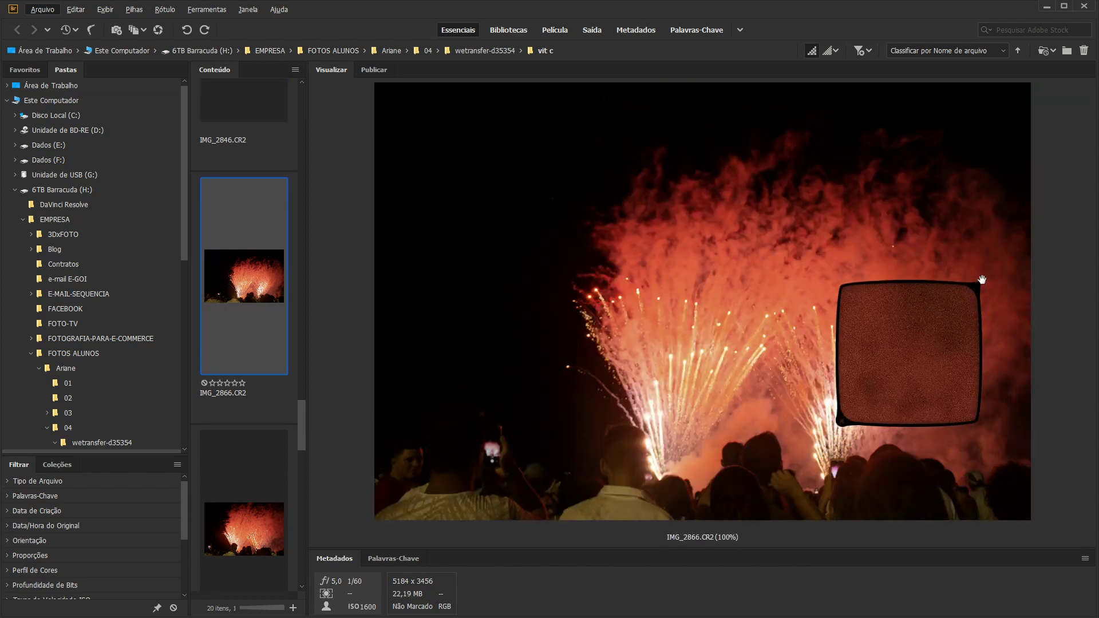
click(982, 280)
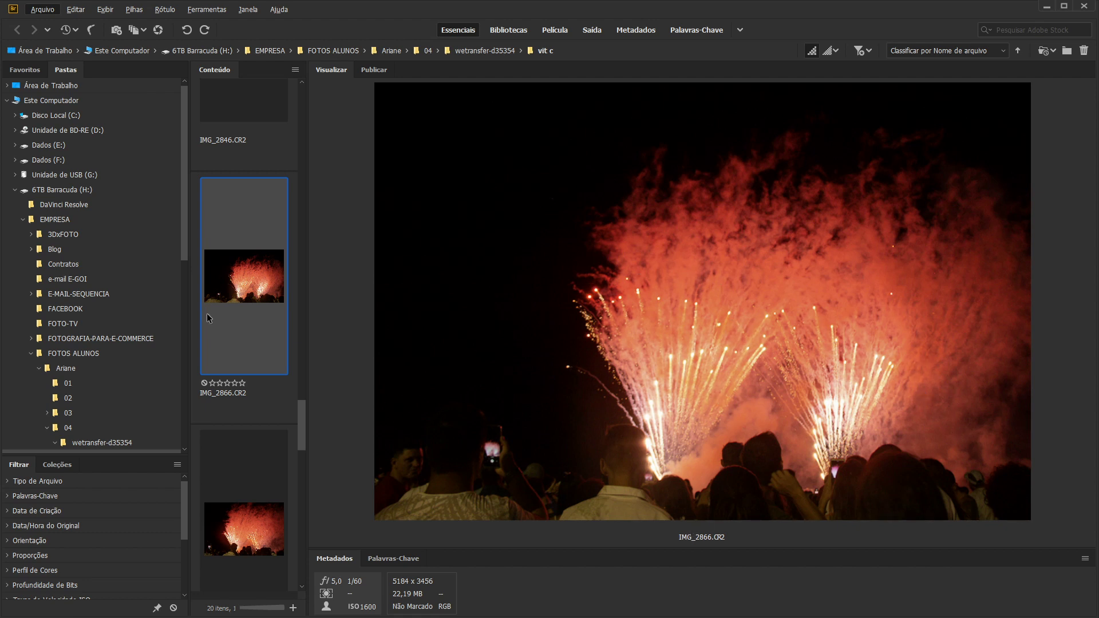
- Compare IMG_2846.CR2 with IMG_2866.CR2 by previewing one after the other, ending on IMG_2866.CR2
scroll(263, 223, up, 2)
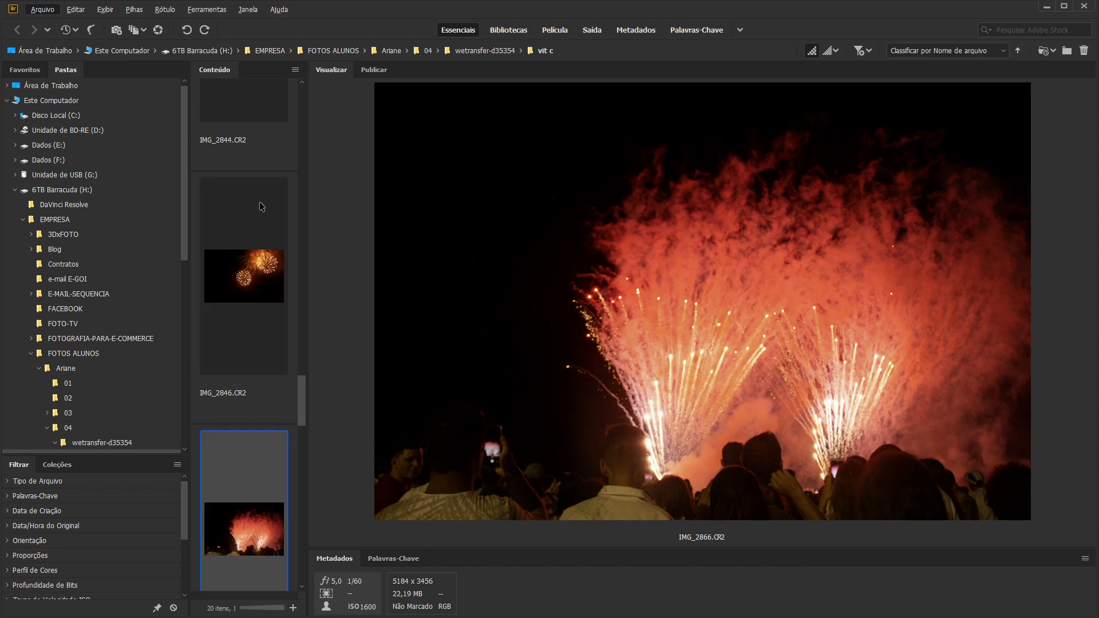
click(244, 232)
scroll(255, 309, down, 2)
click(264, 349)
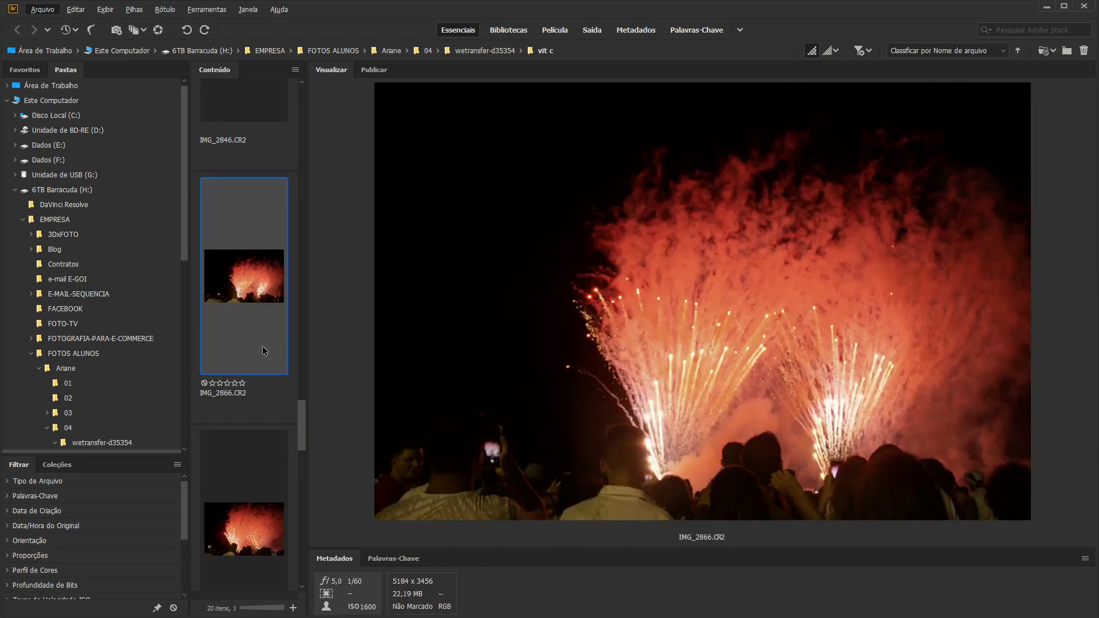
- Preview the next two red fireworks photos, IMG_2867.CR2 and IMG_2868.CR2, one after the other
scroll(263, 351, down, 2)
click(259, 296)
scroll(260, 293, down, 2)
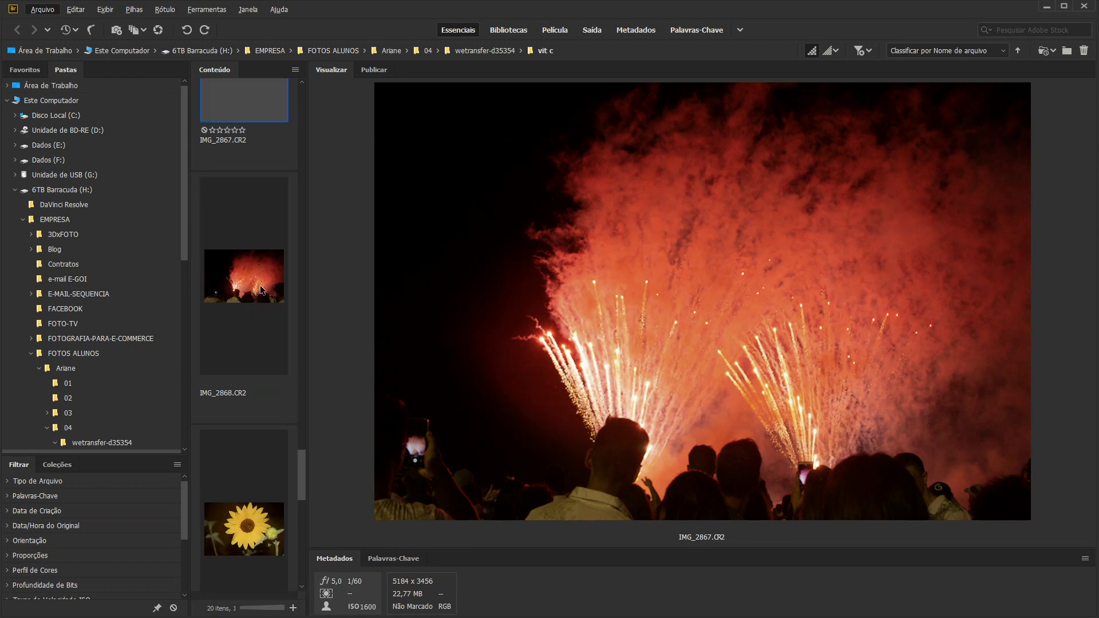
click(263, 273)
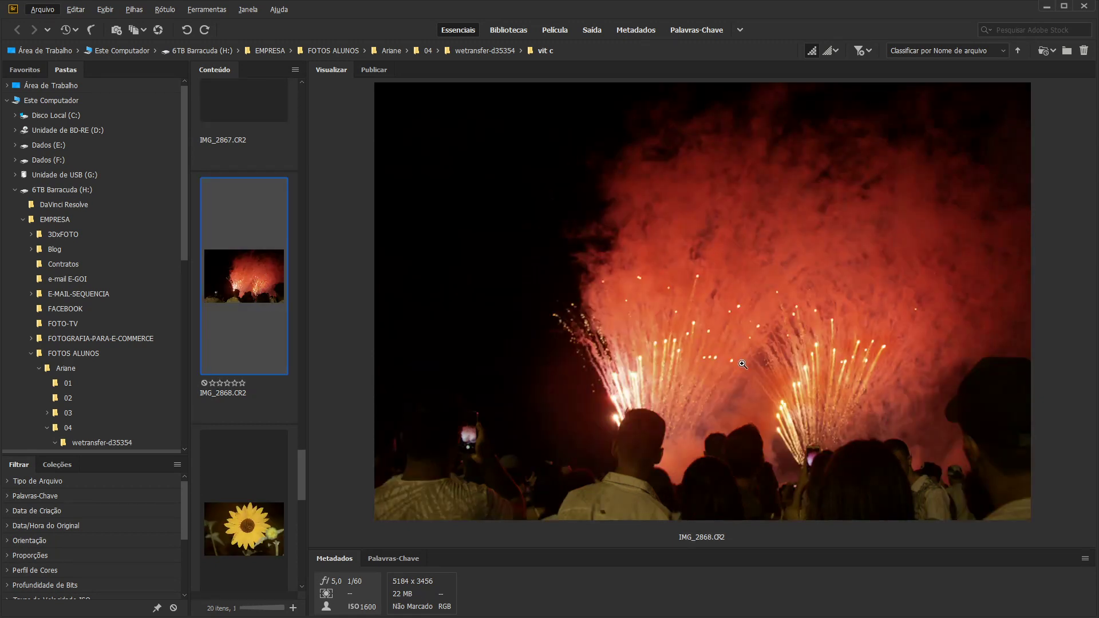
- Preview the sunflower photo IMG_2906.CR2, followed by the beach photo IMG_2975.CR2
scroll(265, 329, down, 2)
click(261, 283)
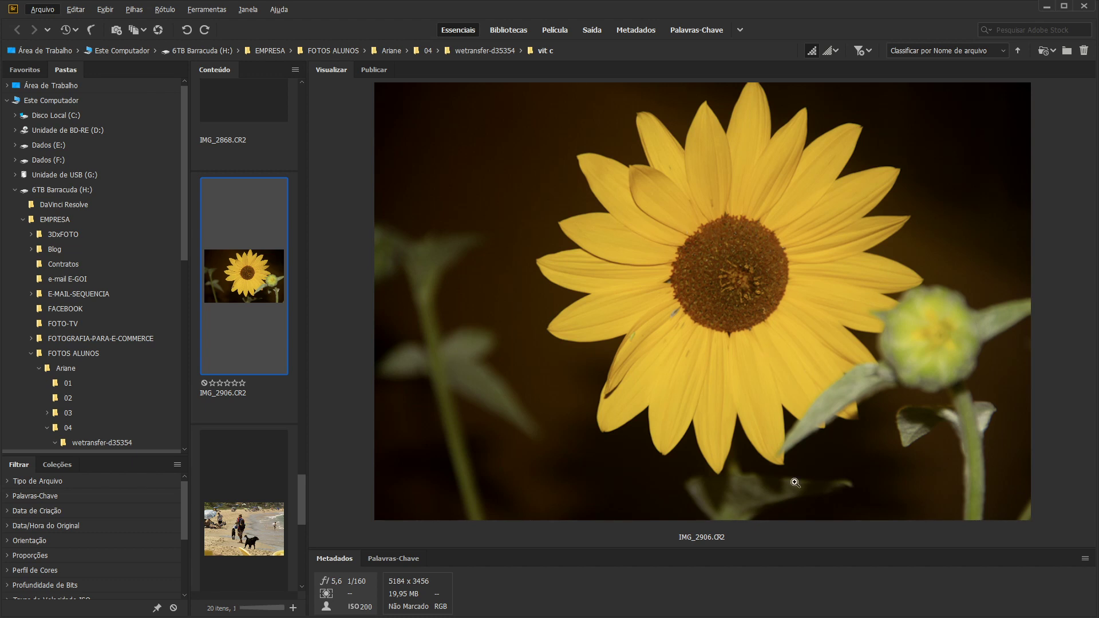
key(Down)
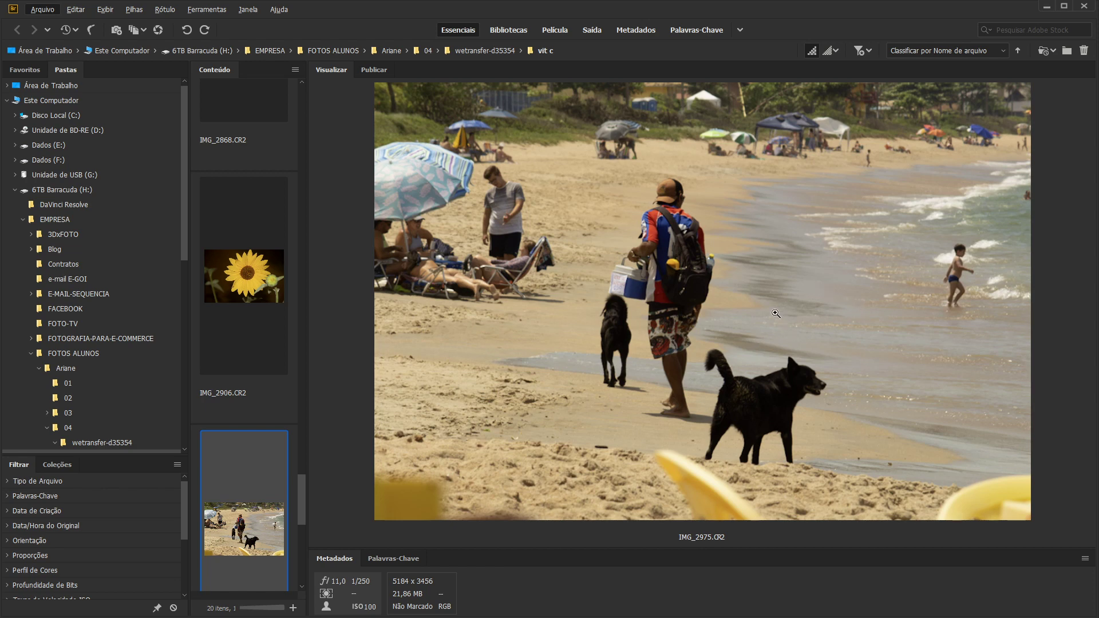
- Preview the palm leaf photo IMG_3266.CR2, inspect its sharpness at 100% across the leaf, and close the magnifier
key(Down)
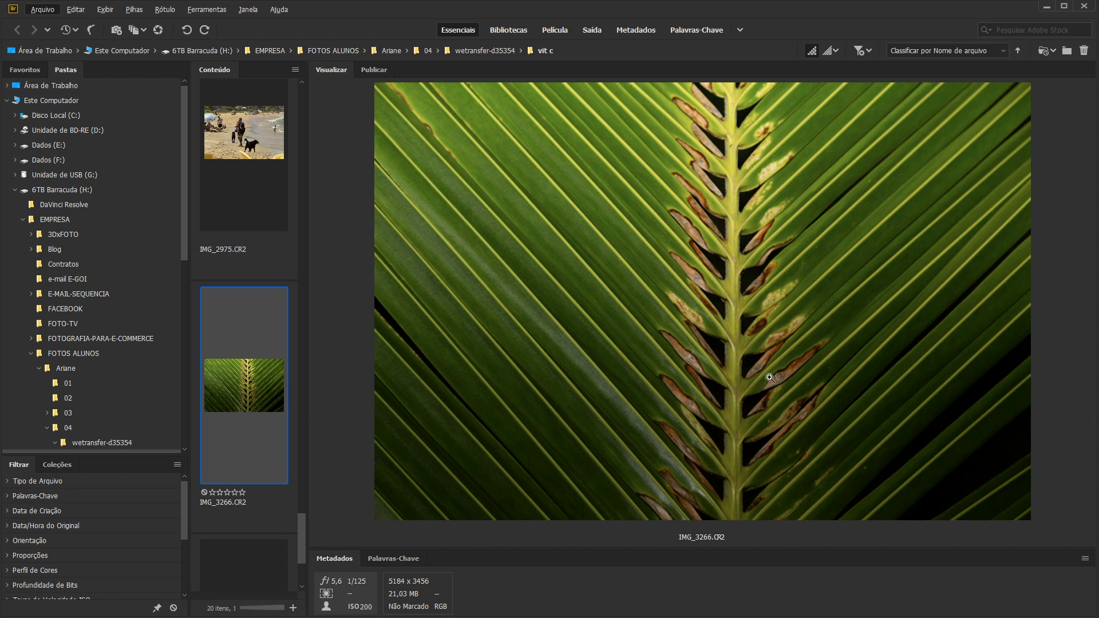
click(637, 297)
drag(640, 299, 863, 268)
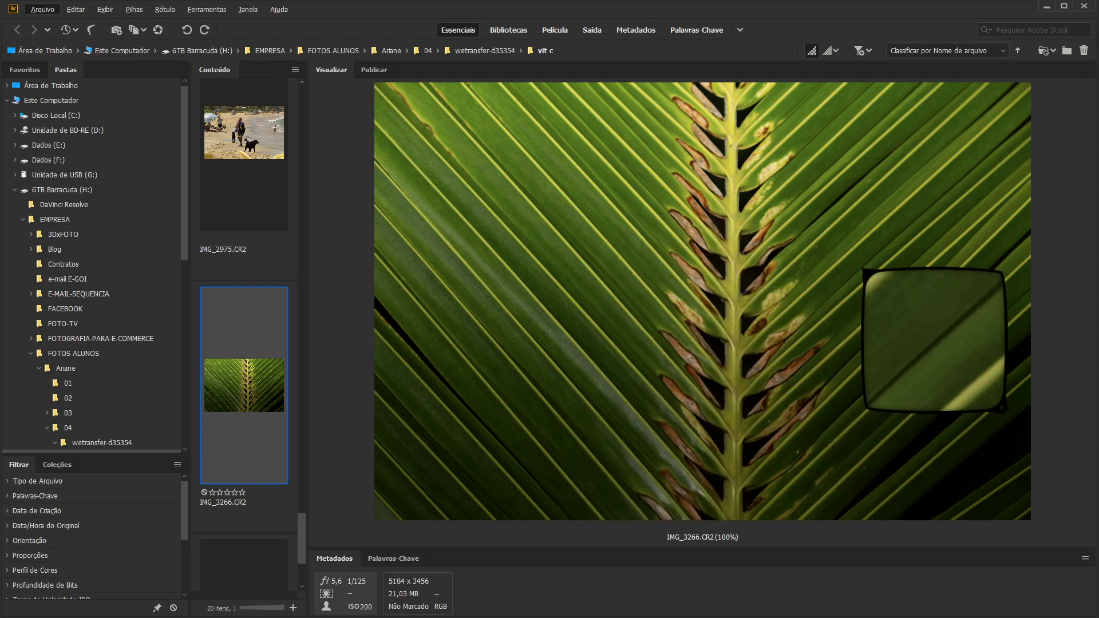
click(862, 269)
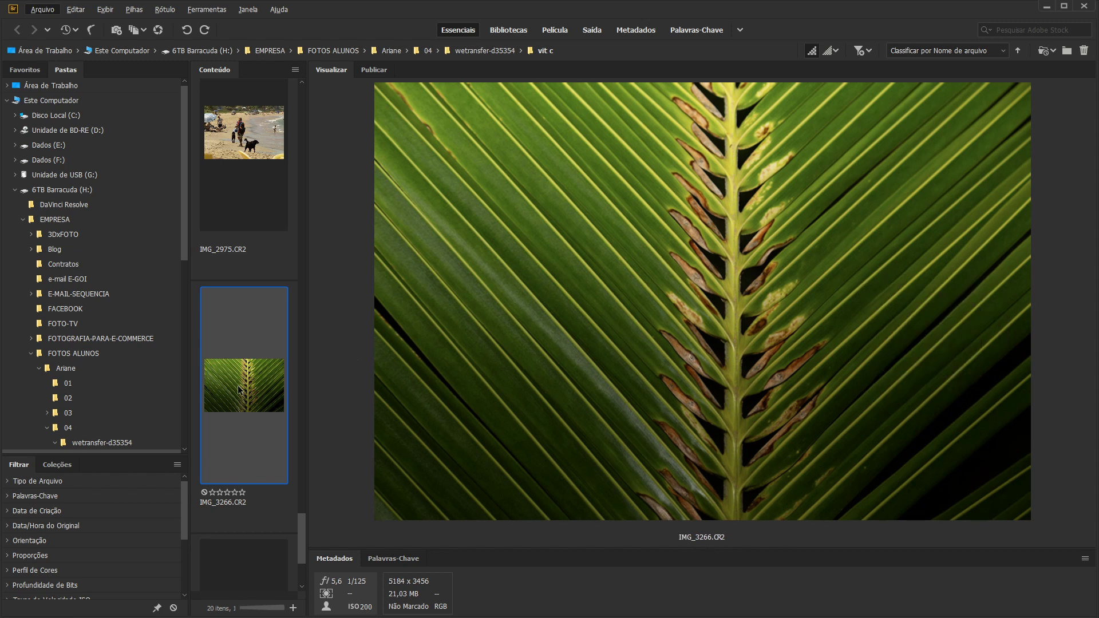
- Compare the striped-leaf plant photo IMG_3268.CR2 with the palm leaf photo IMG_3266.CR2 by previewing them alternately, ending on IMG_3266.CR2
scroll(244, 401, down, 3)
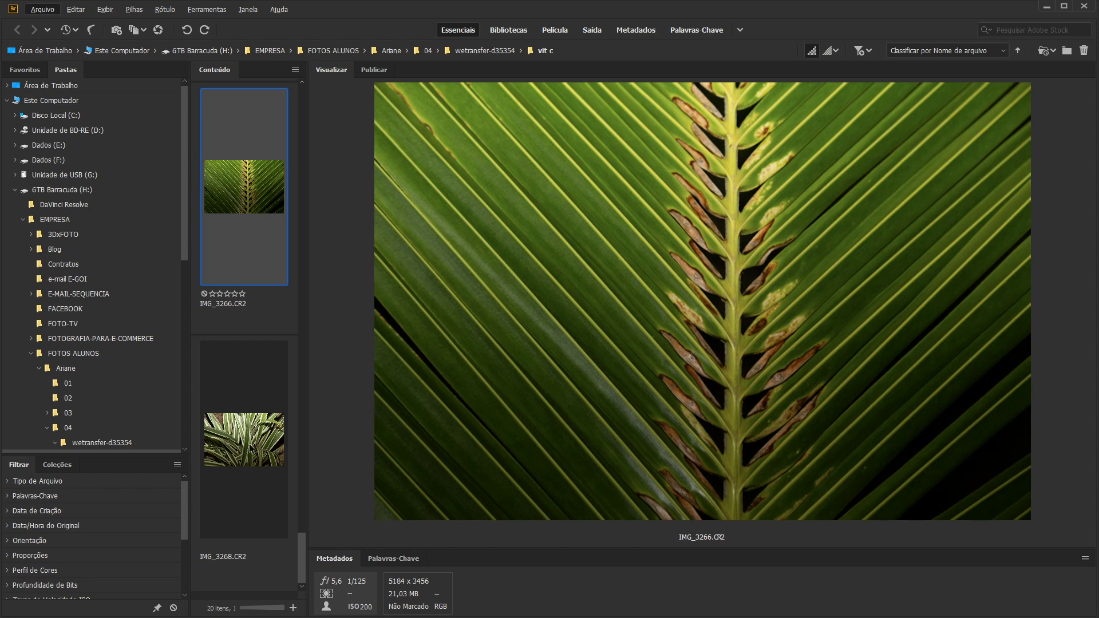
click(250, 448)
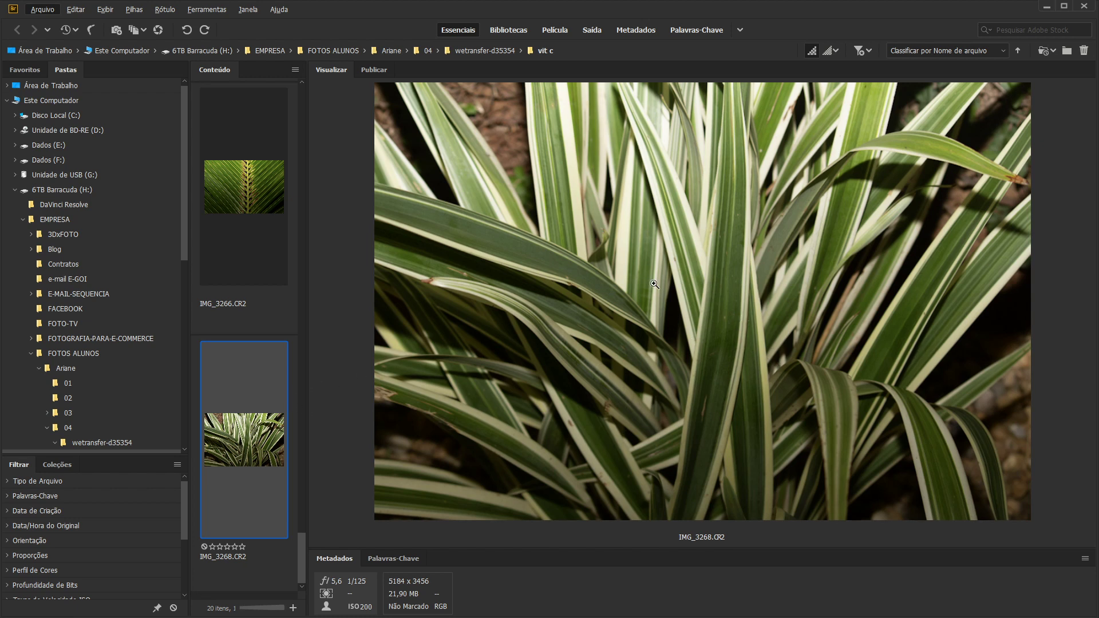
click(262, 189)
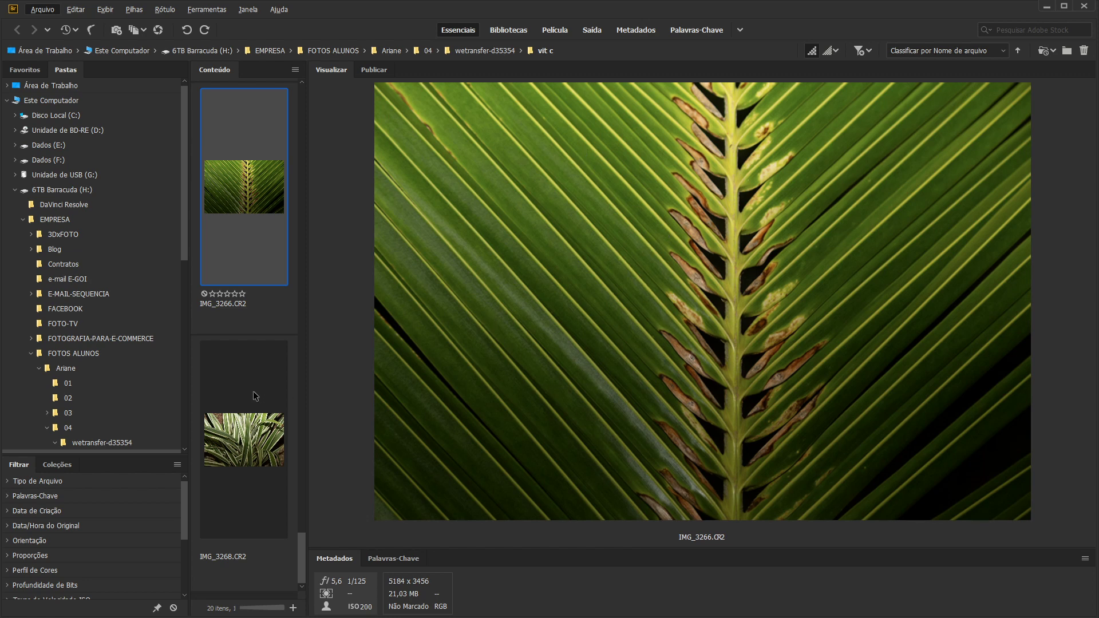
click(266, 451)
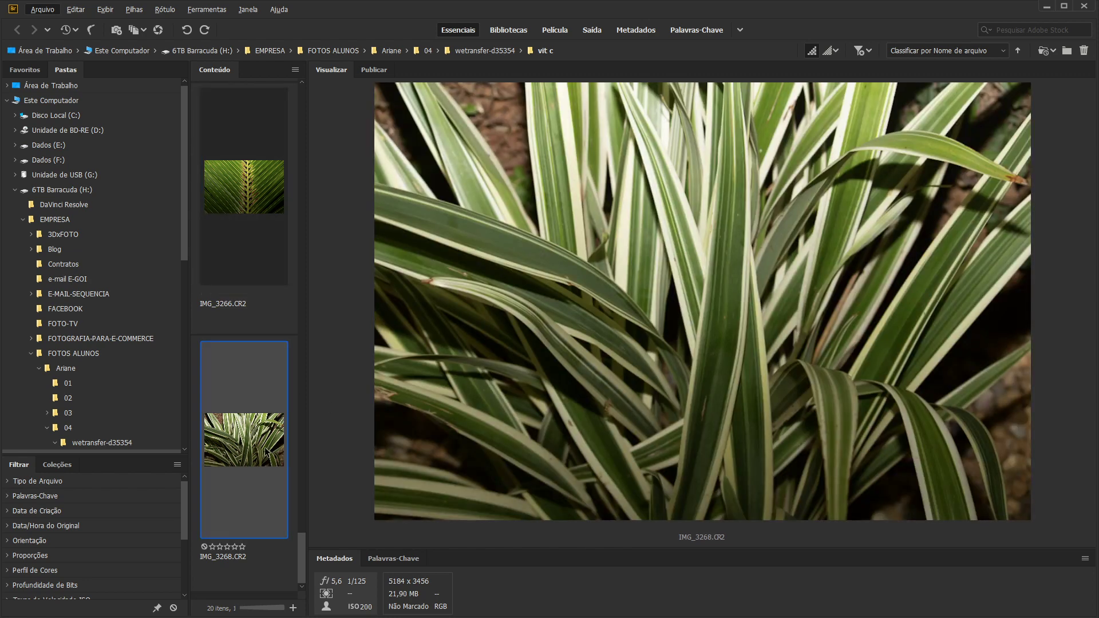
click(275, 204)
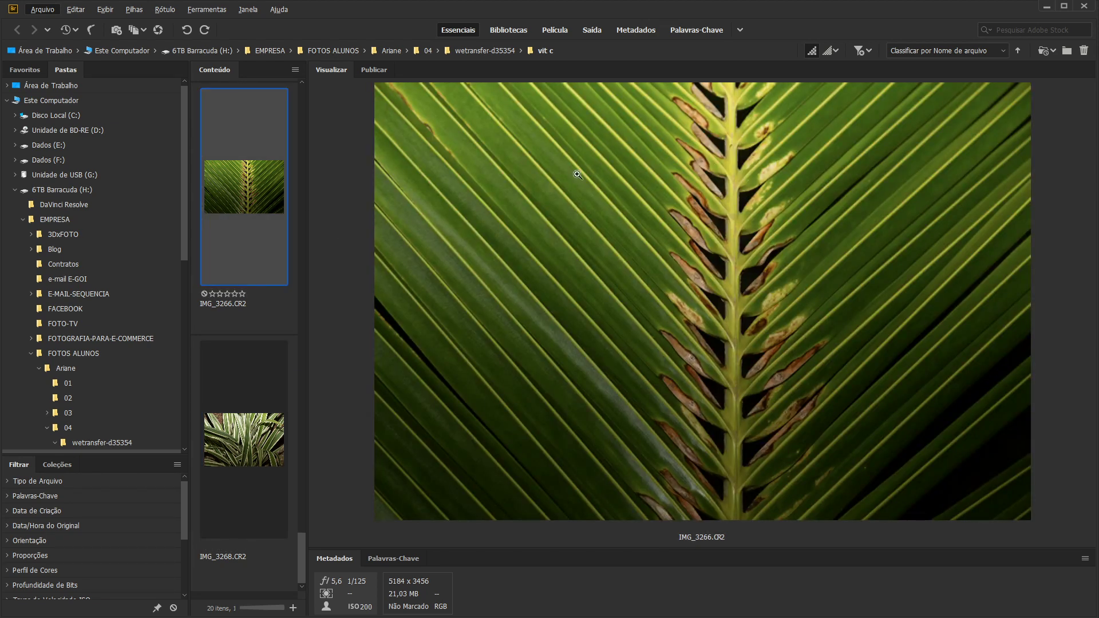